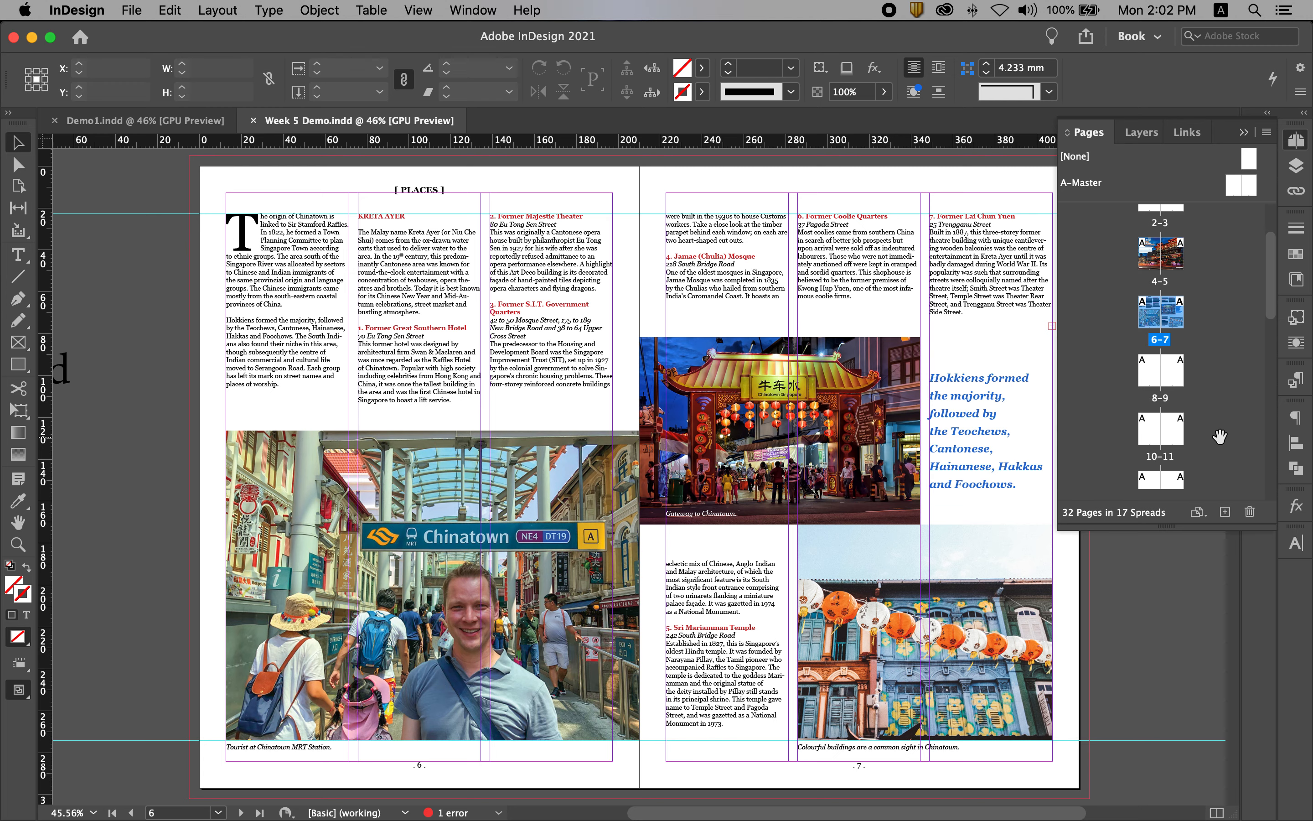
Paste the copied [ PLACES ] header in place on the empty spread 8–9.
double_click(1162, 397)
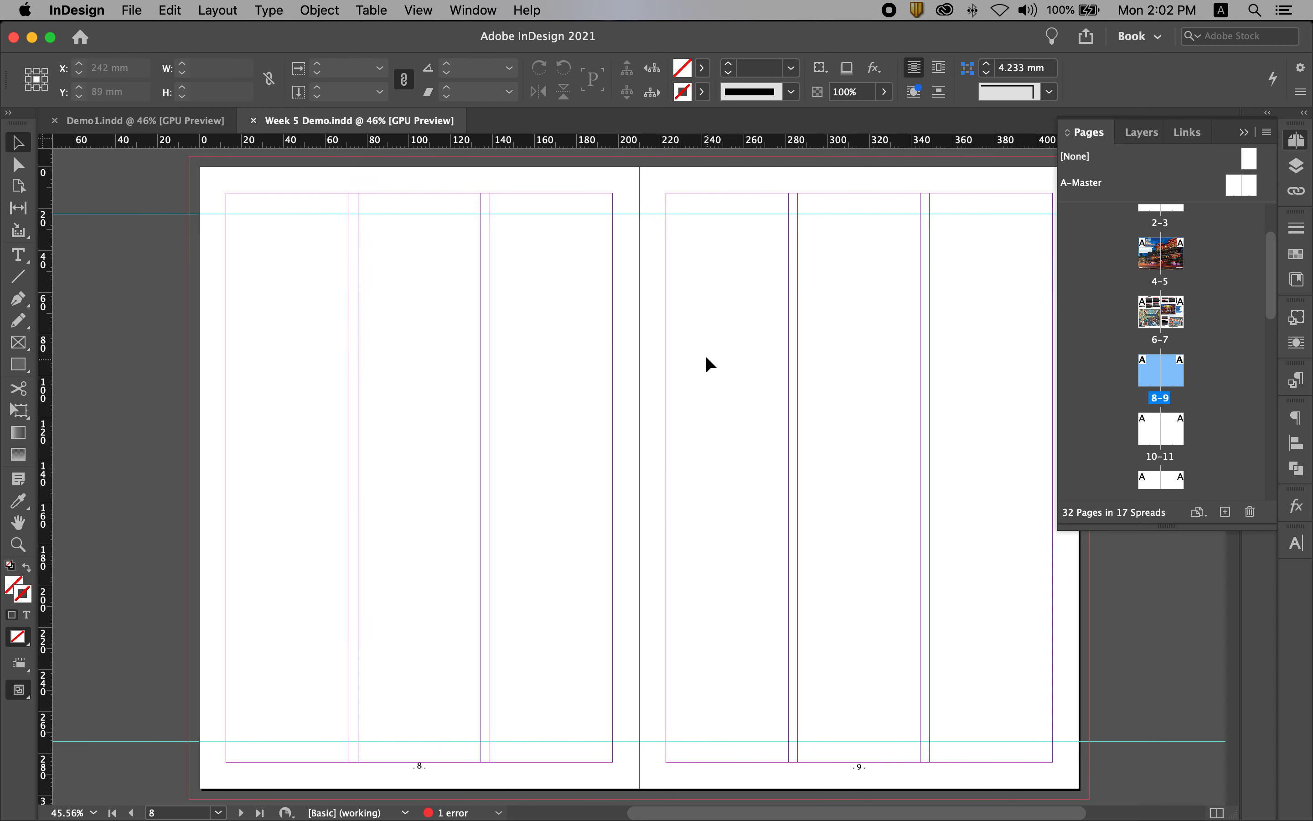
click(169, 11)
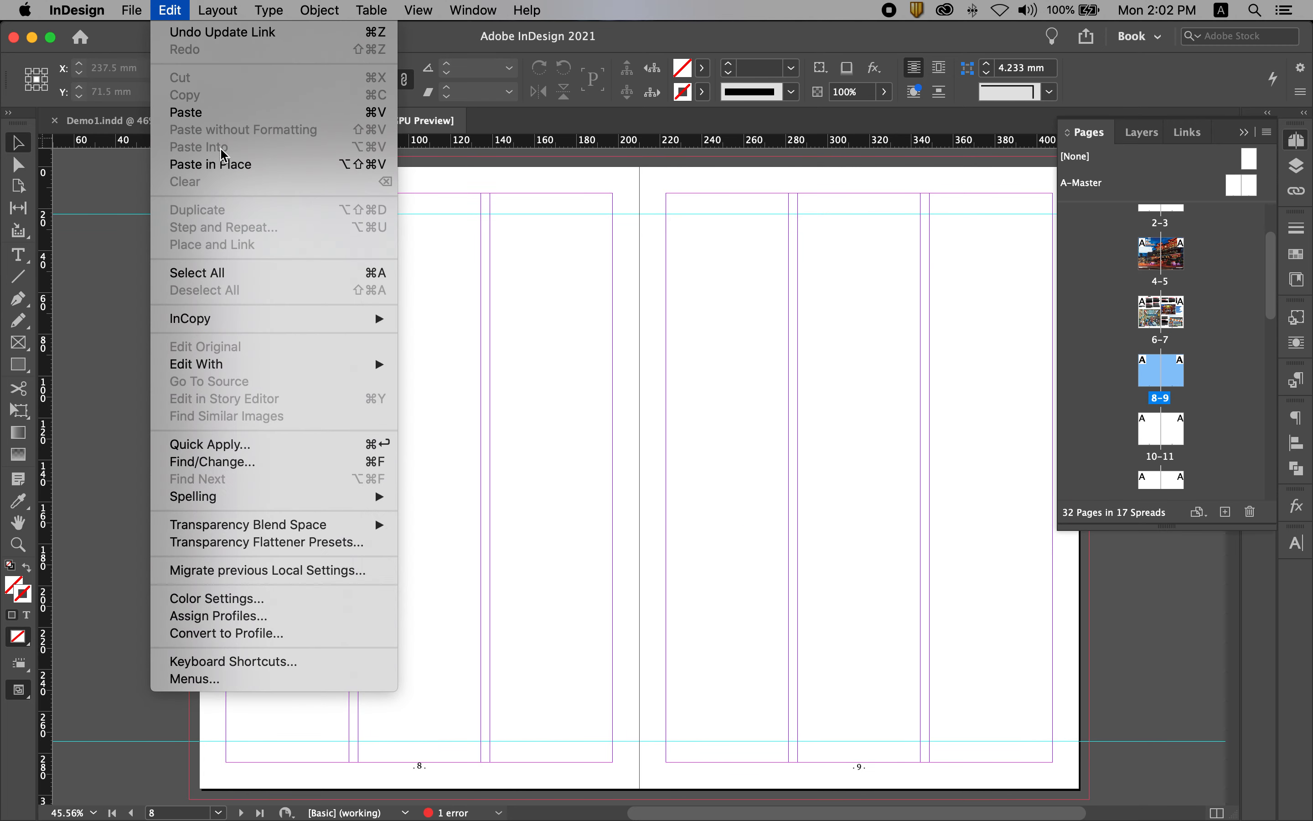
click(214, 164)
click(718, 387)
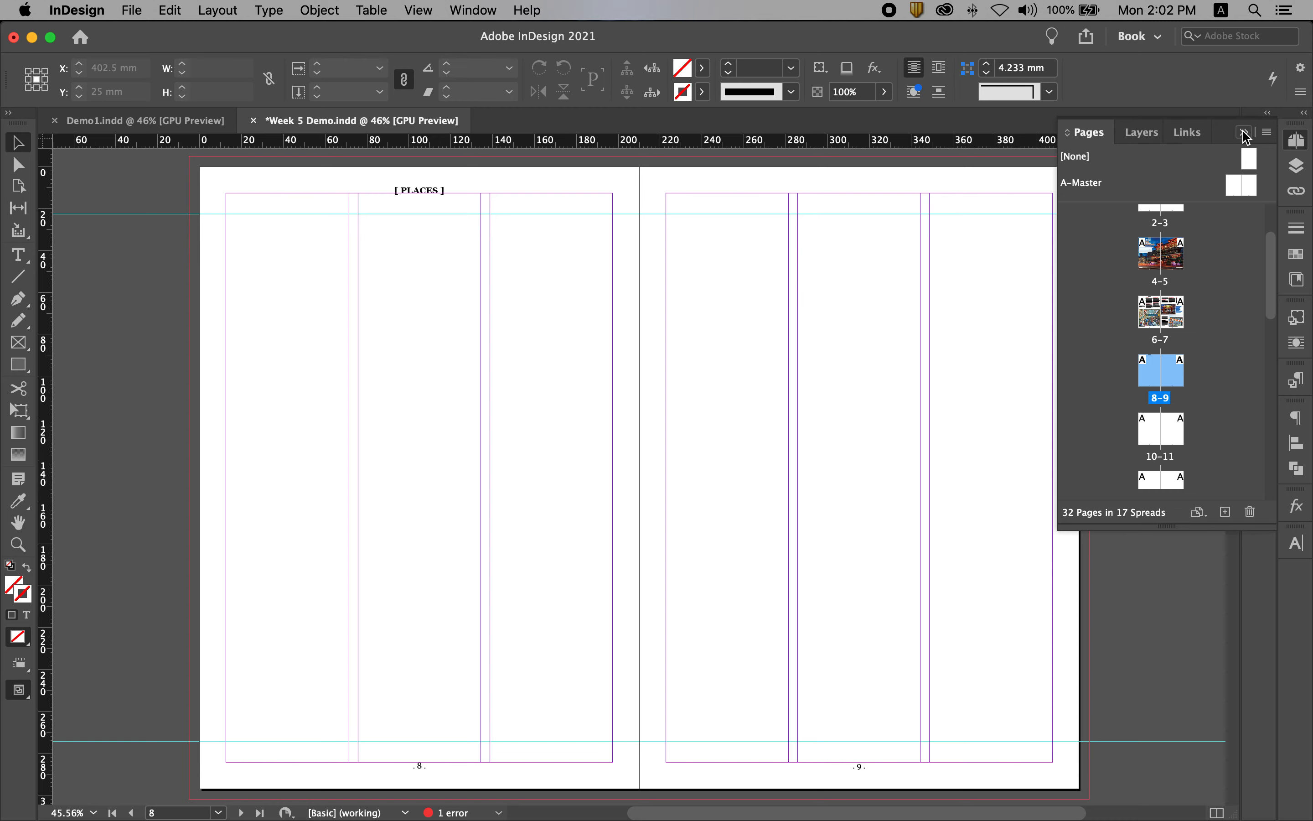
Thread the overset text from page 7's third column into a first-column frame on page 8, column-wide and about 143 mm tall.
double_click(1165, 338)
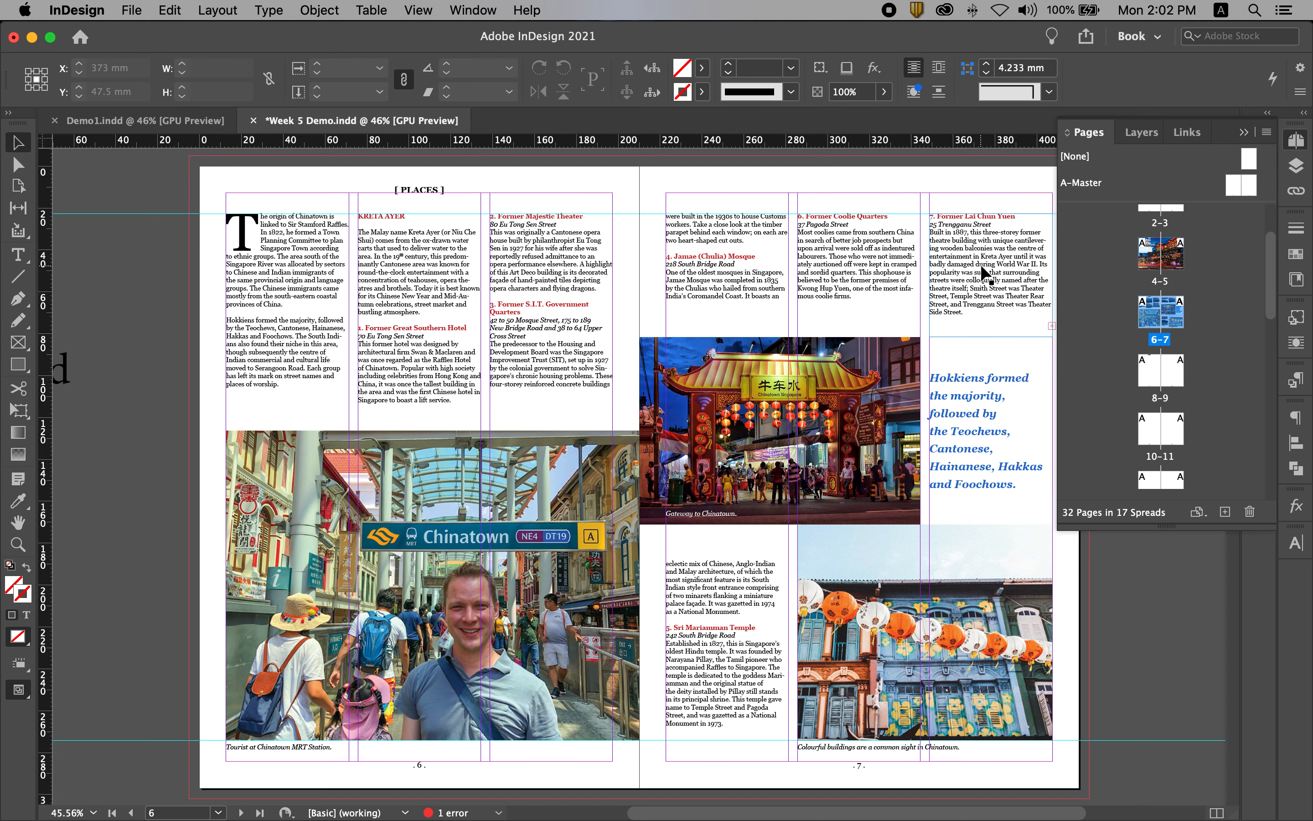
click(985, 277)
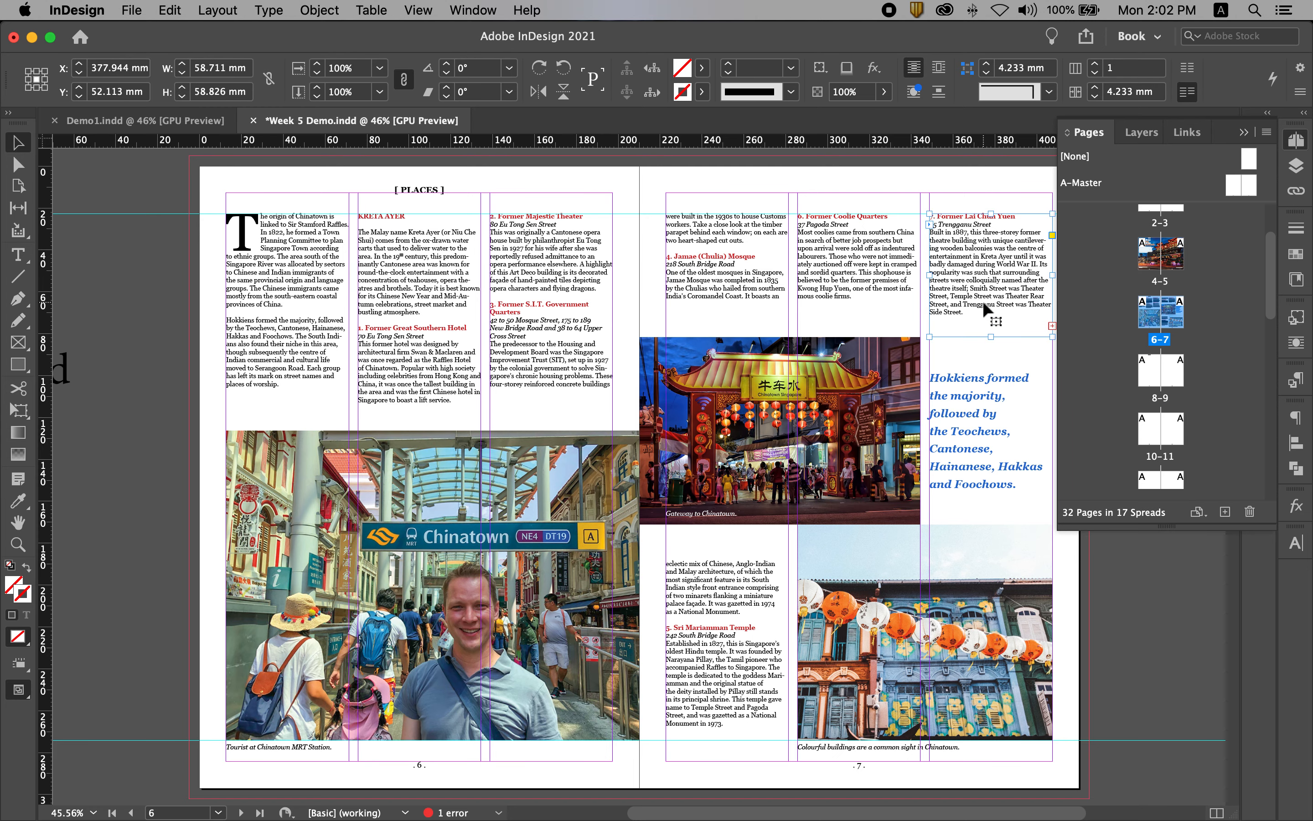
scroll(983, 302, right, 1)
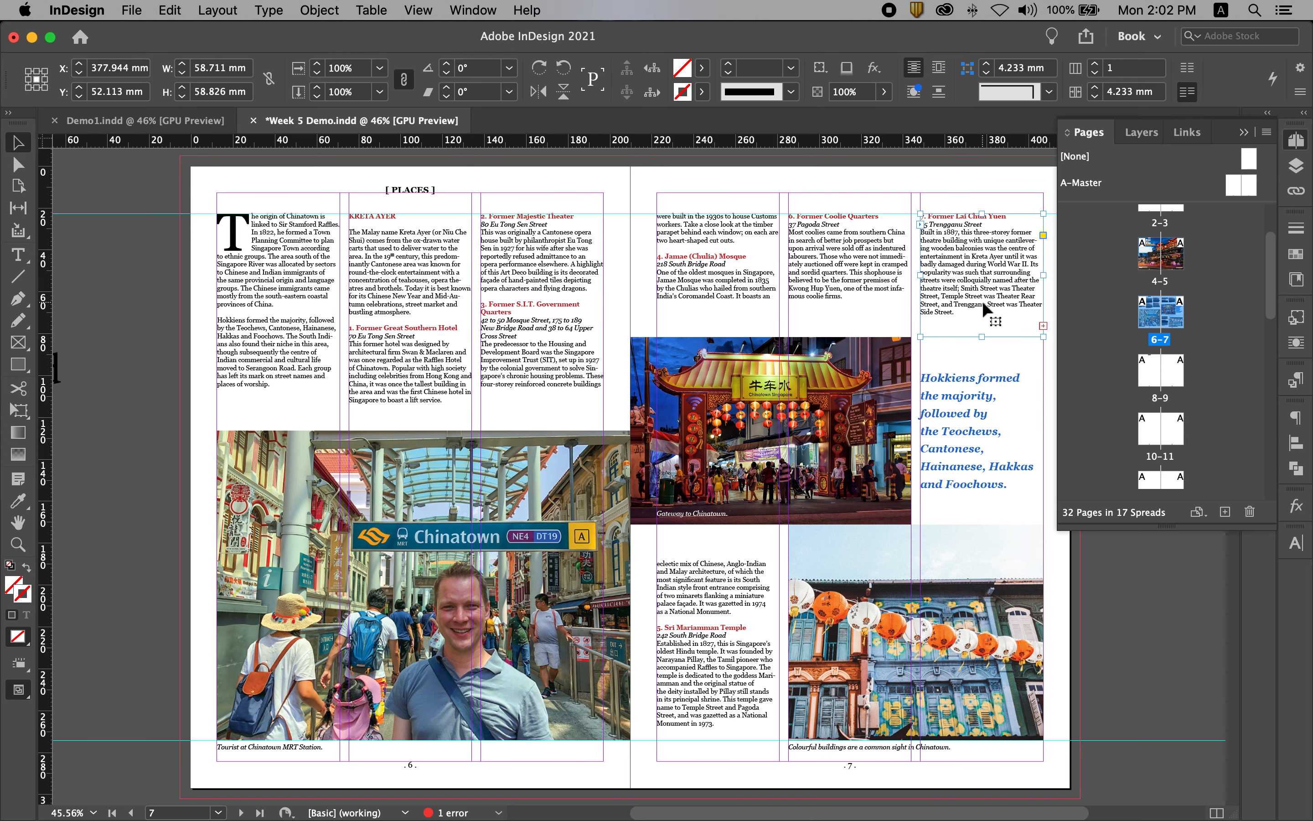
click(1044, 325)
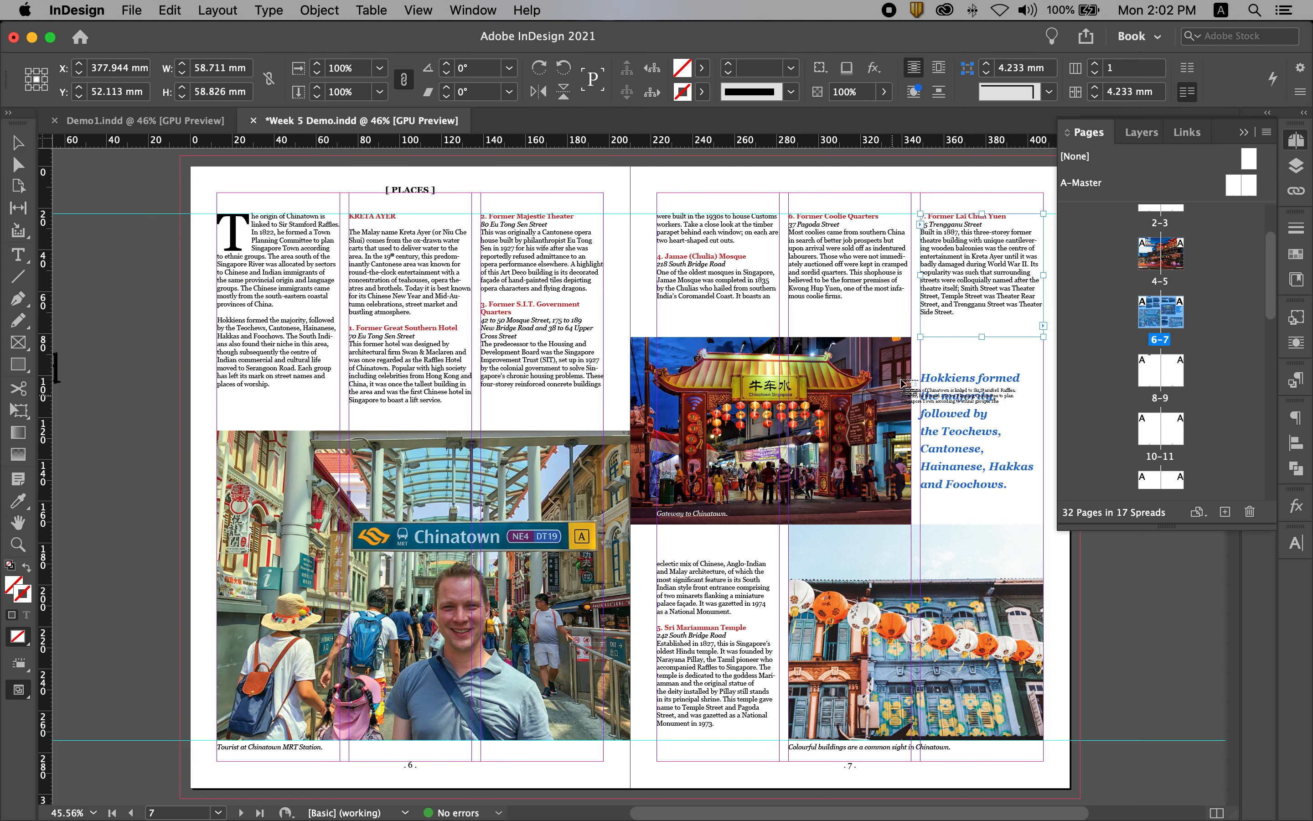
double_click(1162, 399)
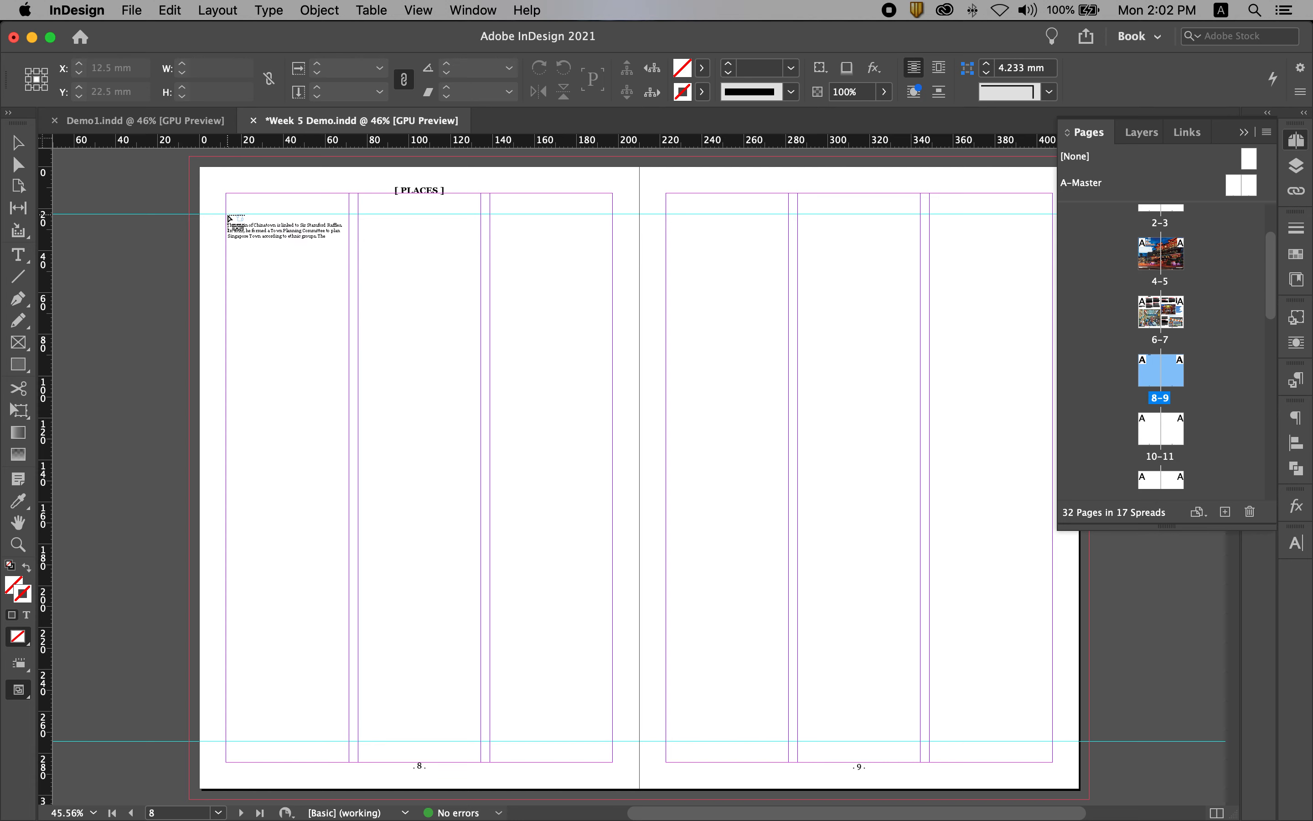
drag(226, 214, 348, 514)
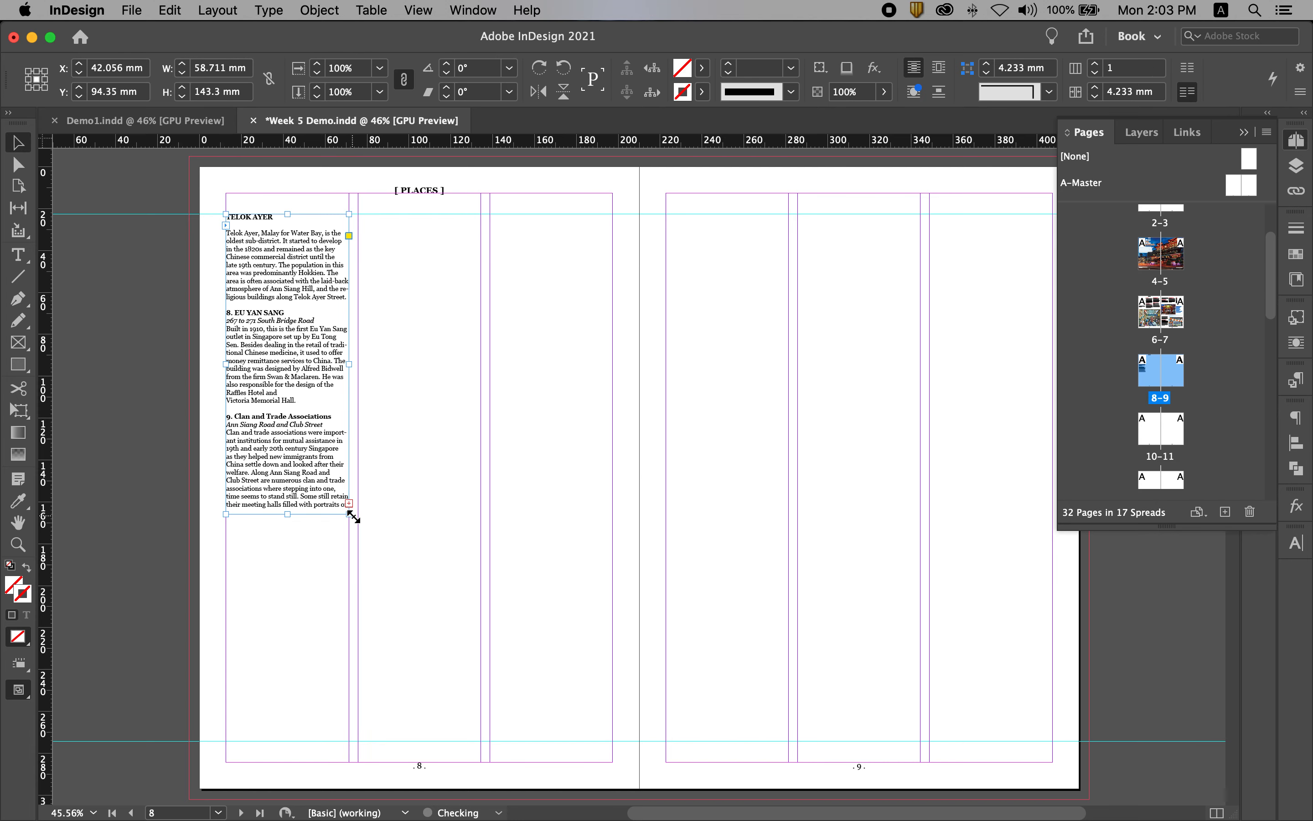
Extend page 8's first text frame to about 234 mm tall and thread its overset text into a second-column frame about 243 mm tall.
click(423, 365)
click(274, 478)
drag(287, 514, 283, 705)
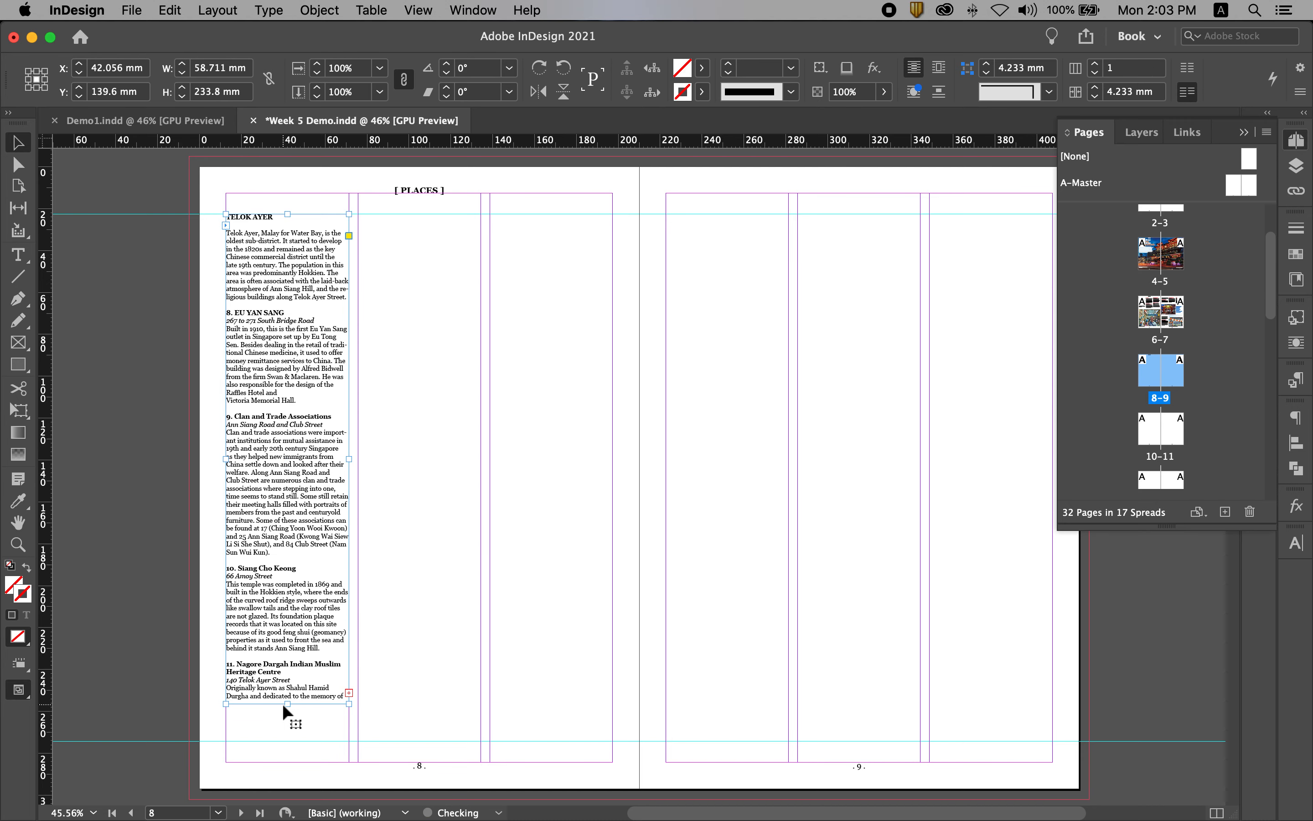
click(349, 693)
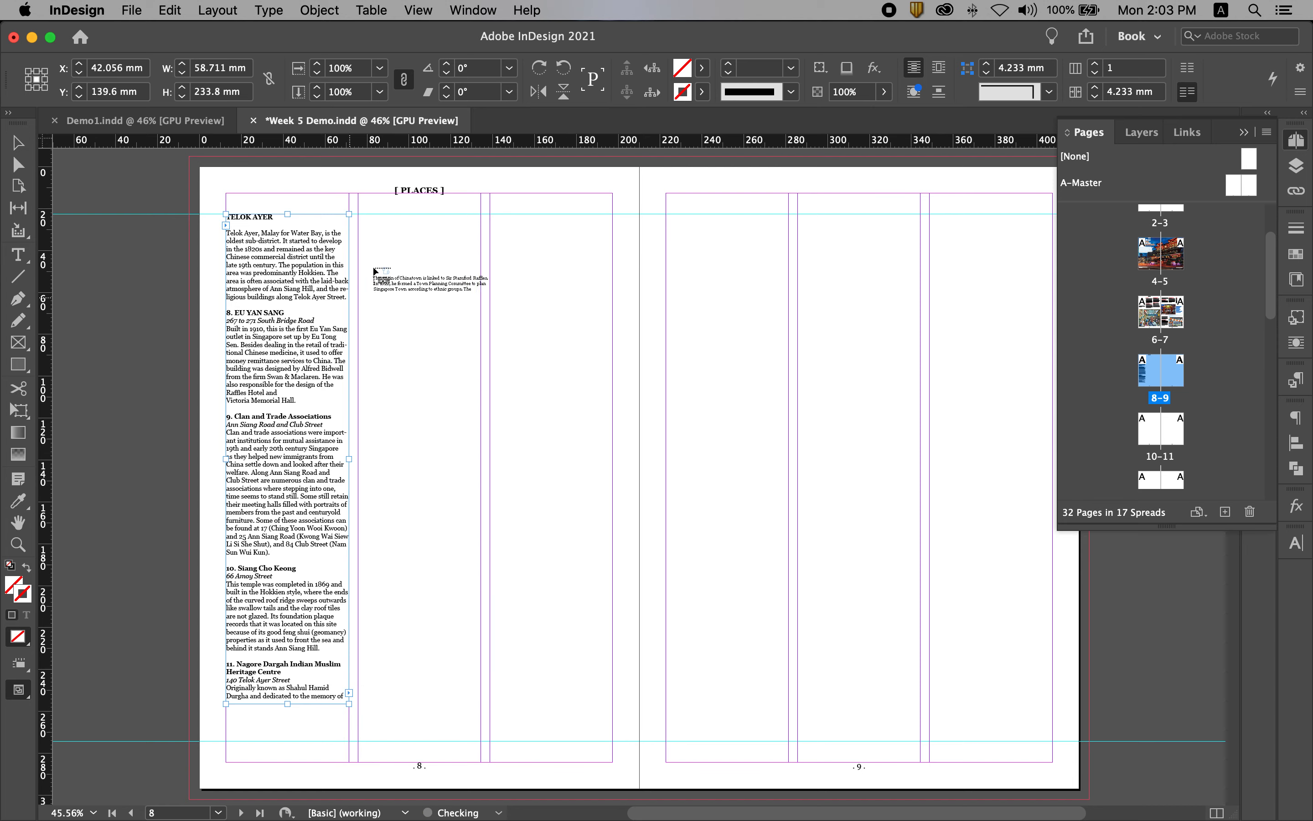
drag(359, 214, 432, 724)
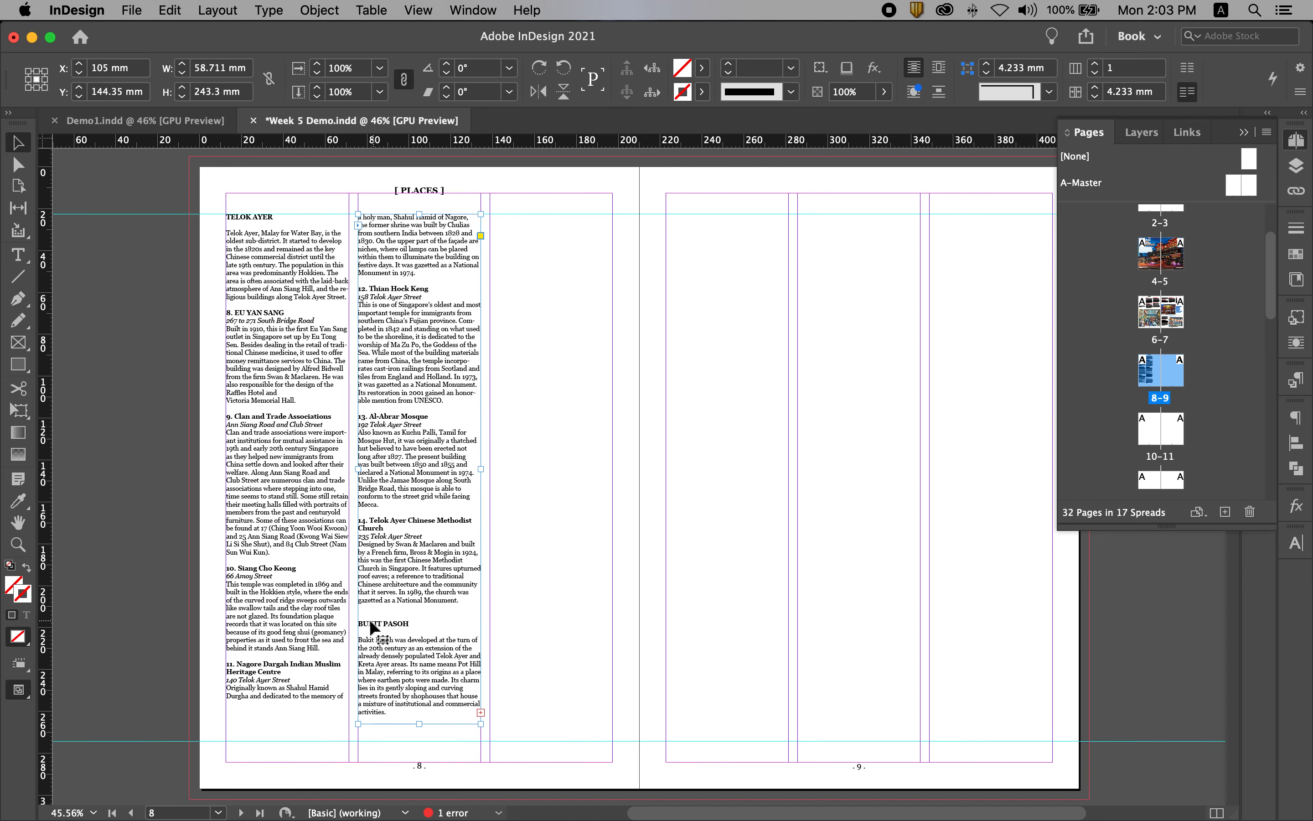
Shorten both text frames on page 8 to about 215 mm tall so each column ends at a complete entry.
click(285, 673)
drag(288, 705, 284, 664)
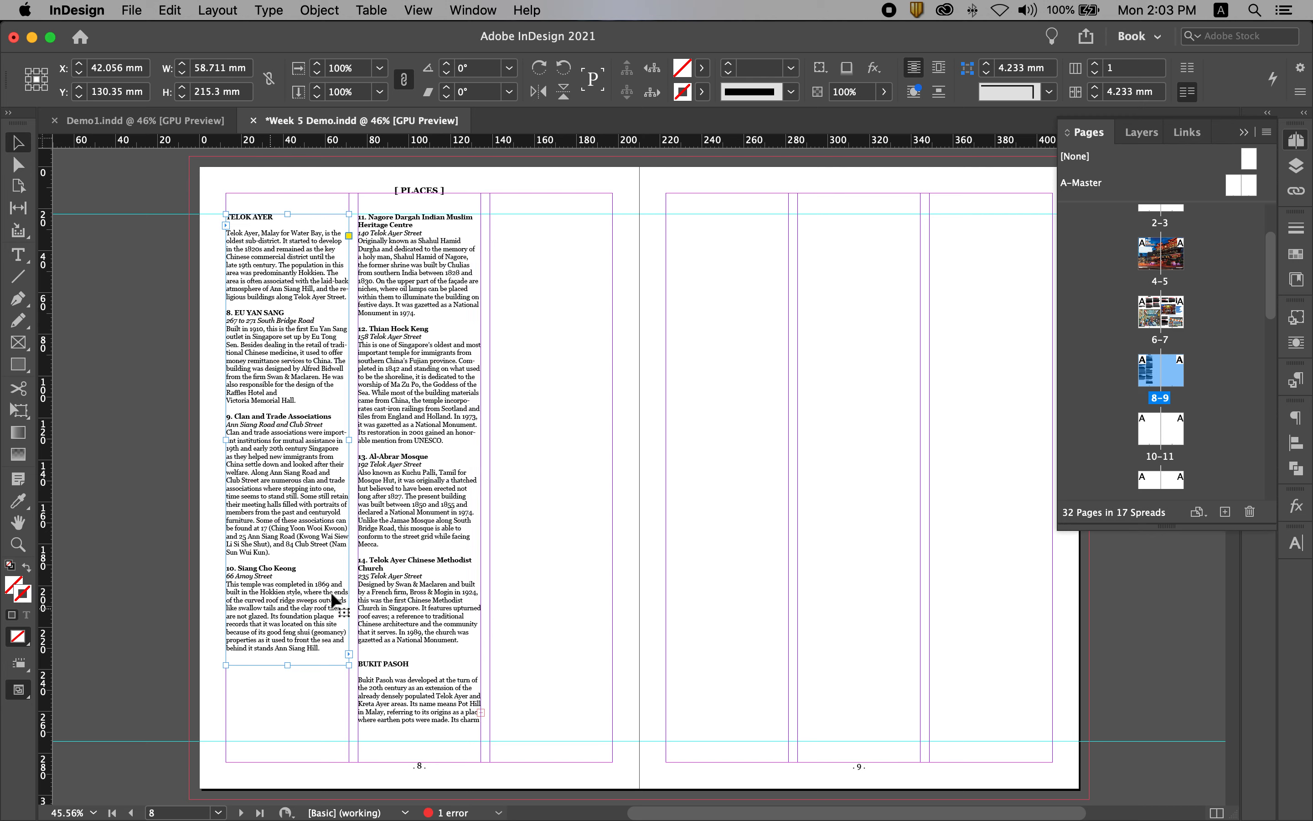
click(426, 701)
drag(419, 724, 417, 665)
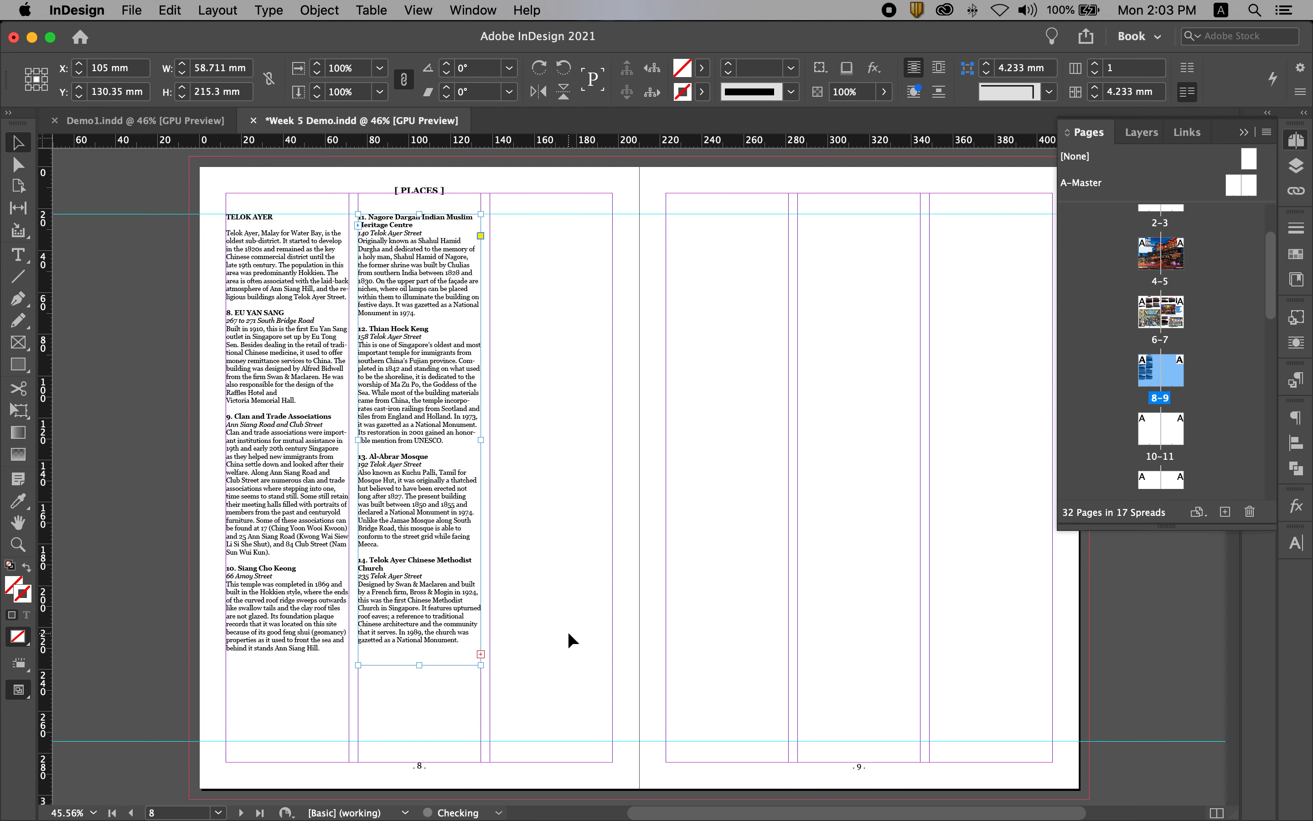
click(621, 672)
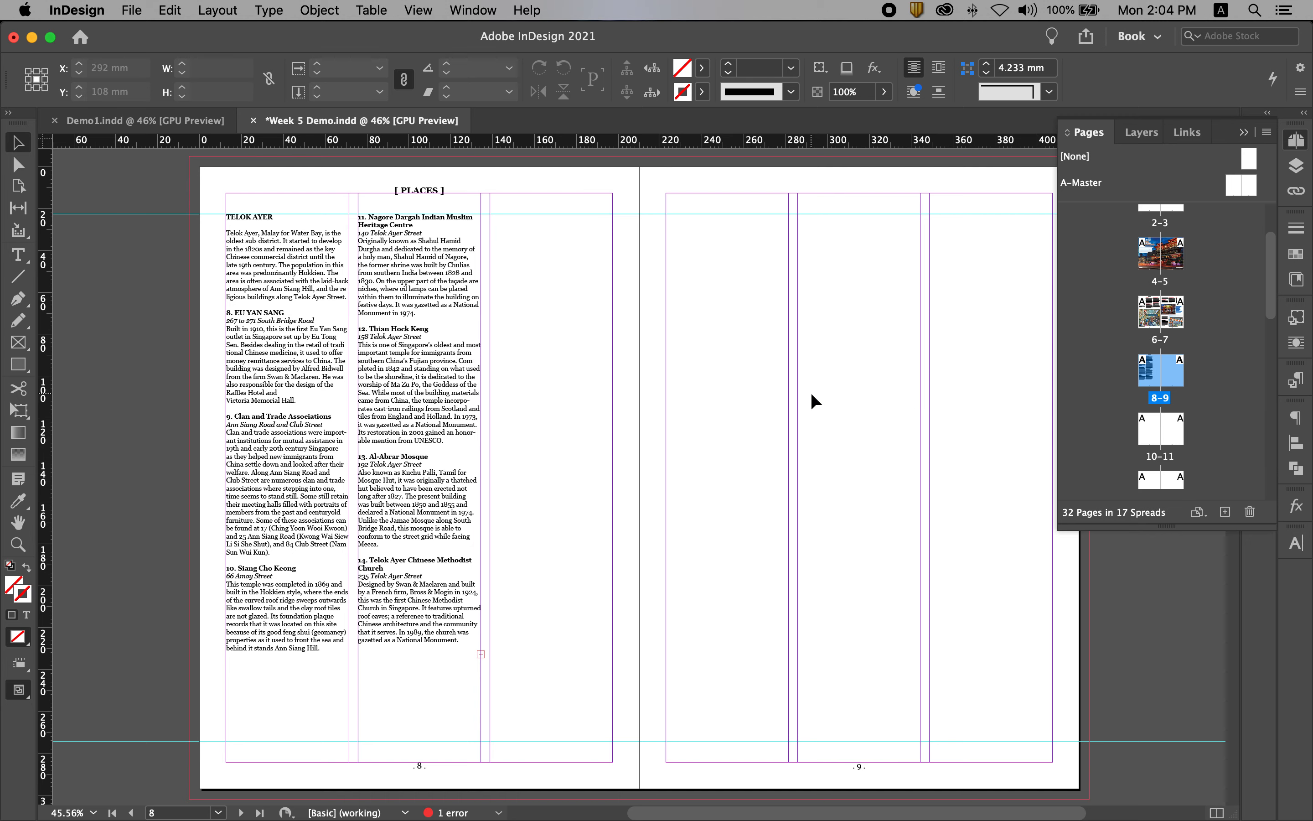
Compare the two text columns with the finished spread 8–9 in Demo1.indd and return to Week 5 Demo.indd.
click(183, 123)
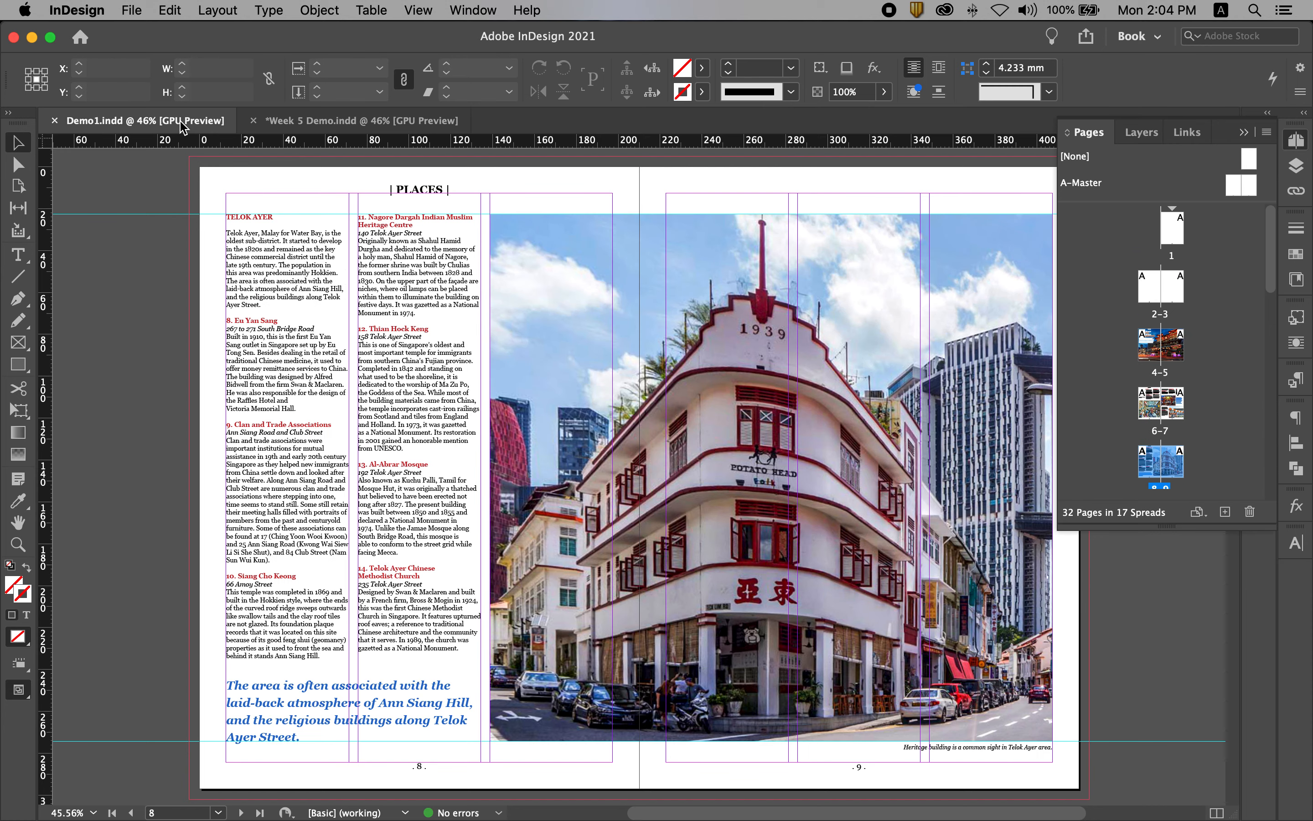
click(365, 125)
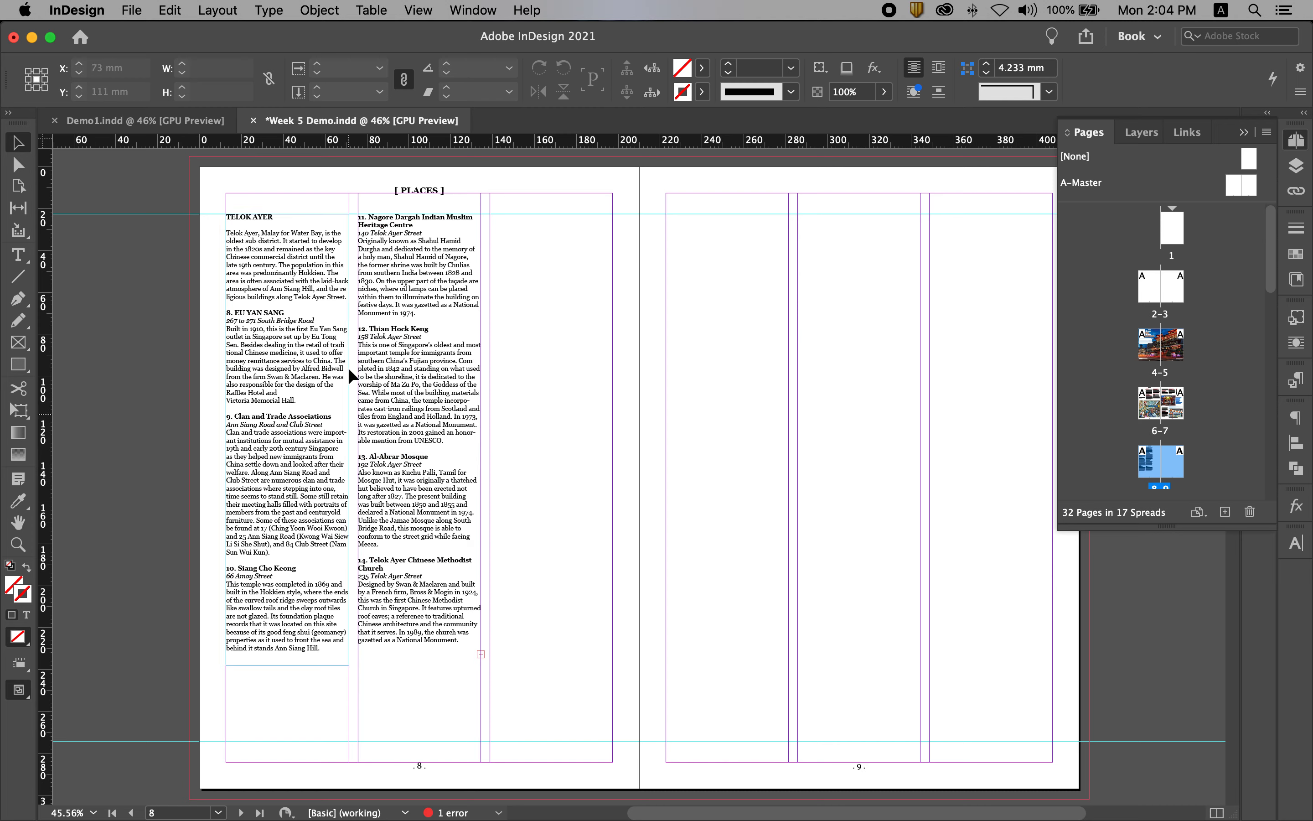
click(396, 302)
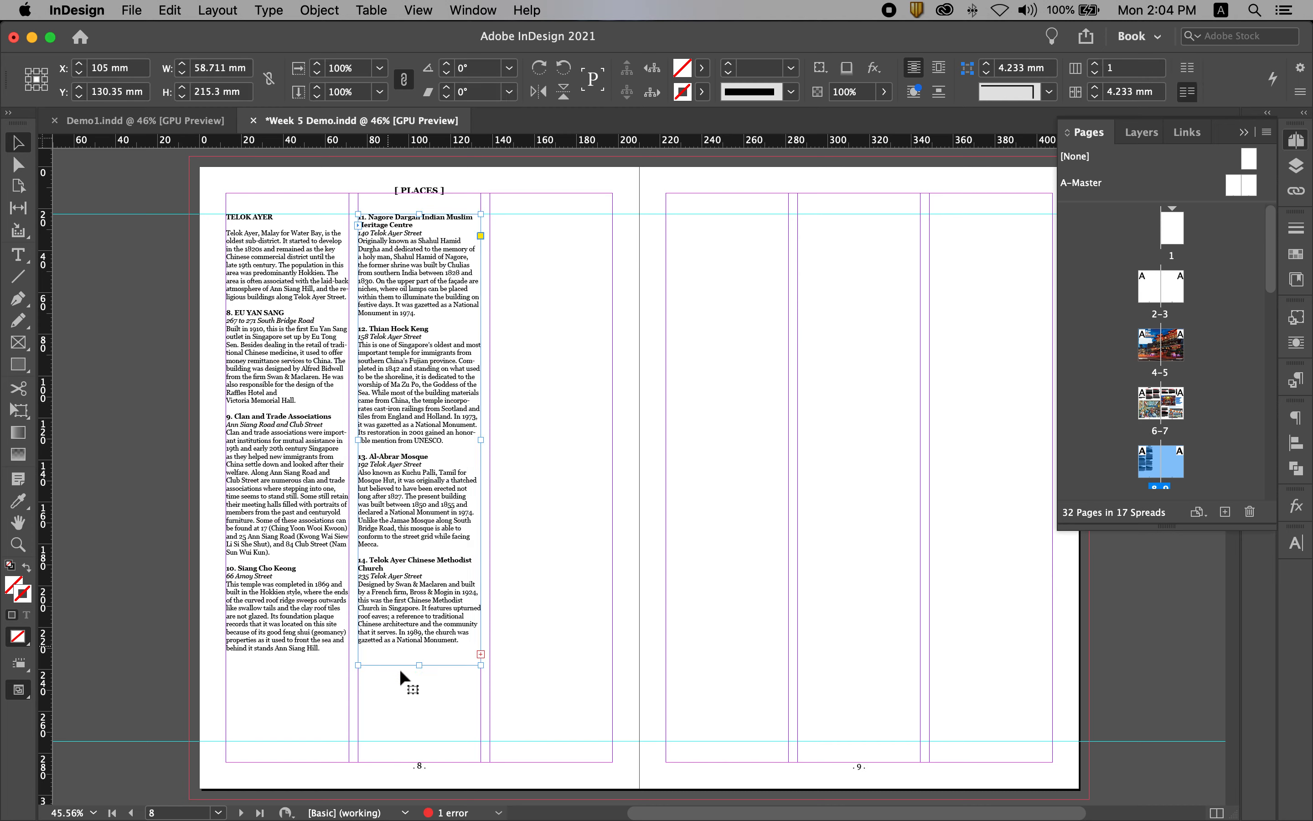
click(609, 319)
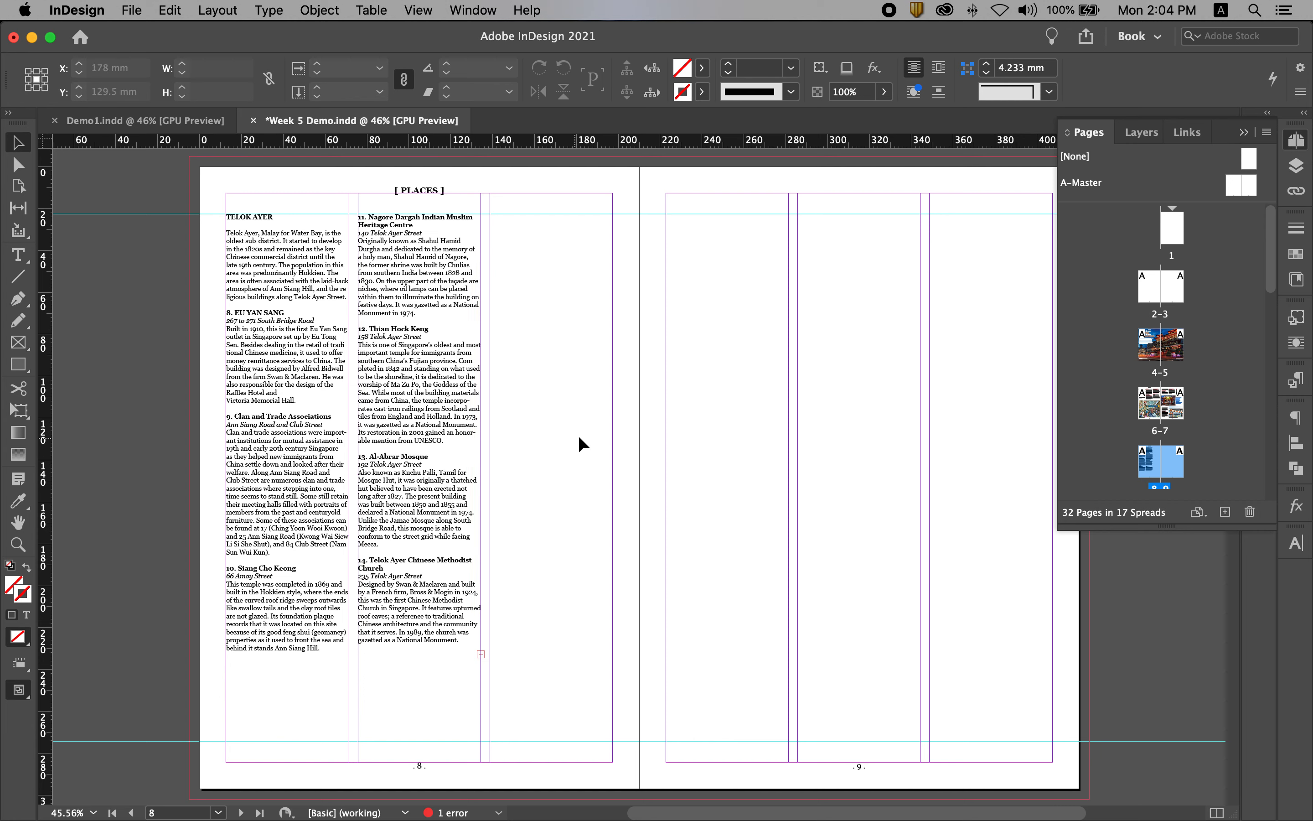
Place Bukit Pasoh.jpg at full size with its corner at the upper guide and the start of page 8's third column.
key(space)
key(super+d)
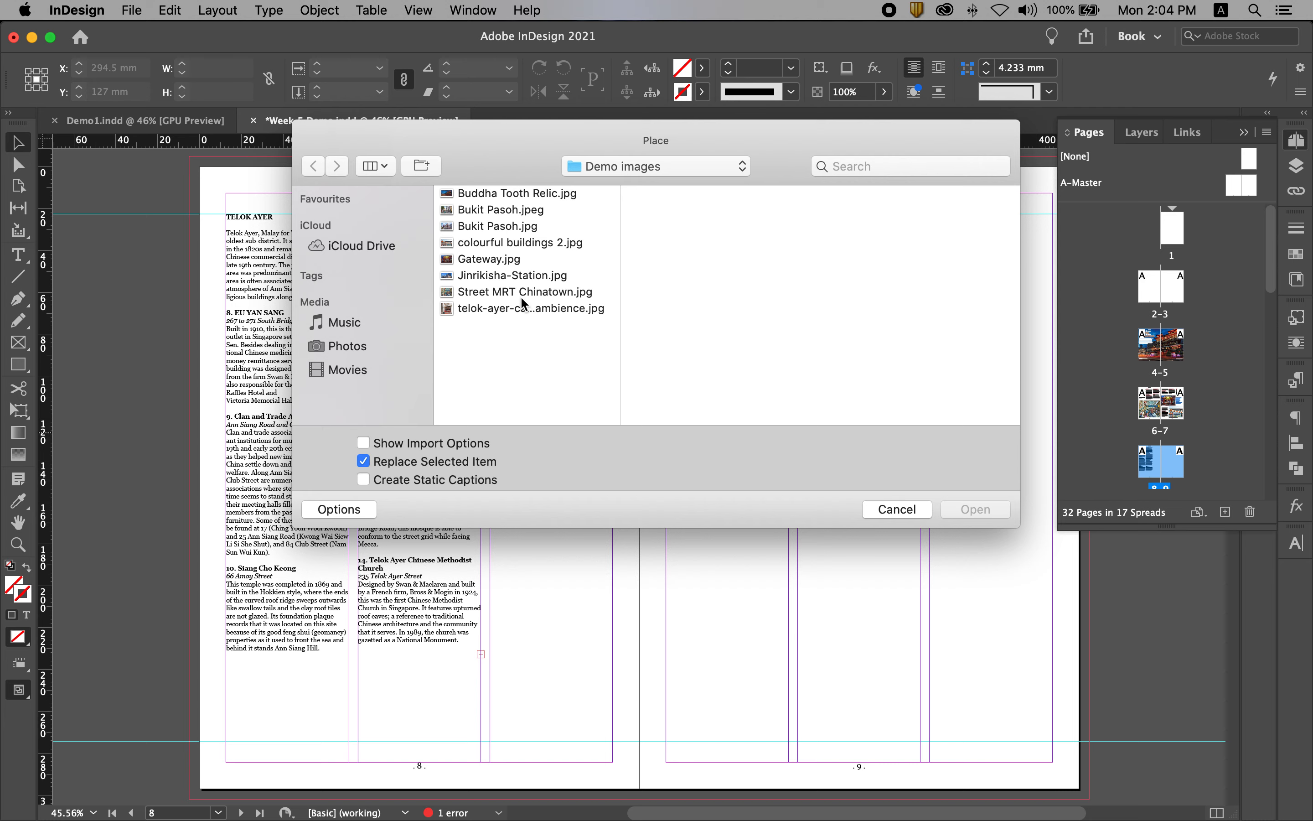
click(500, 217)
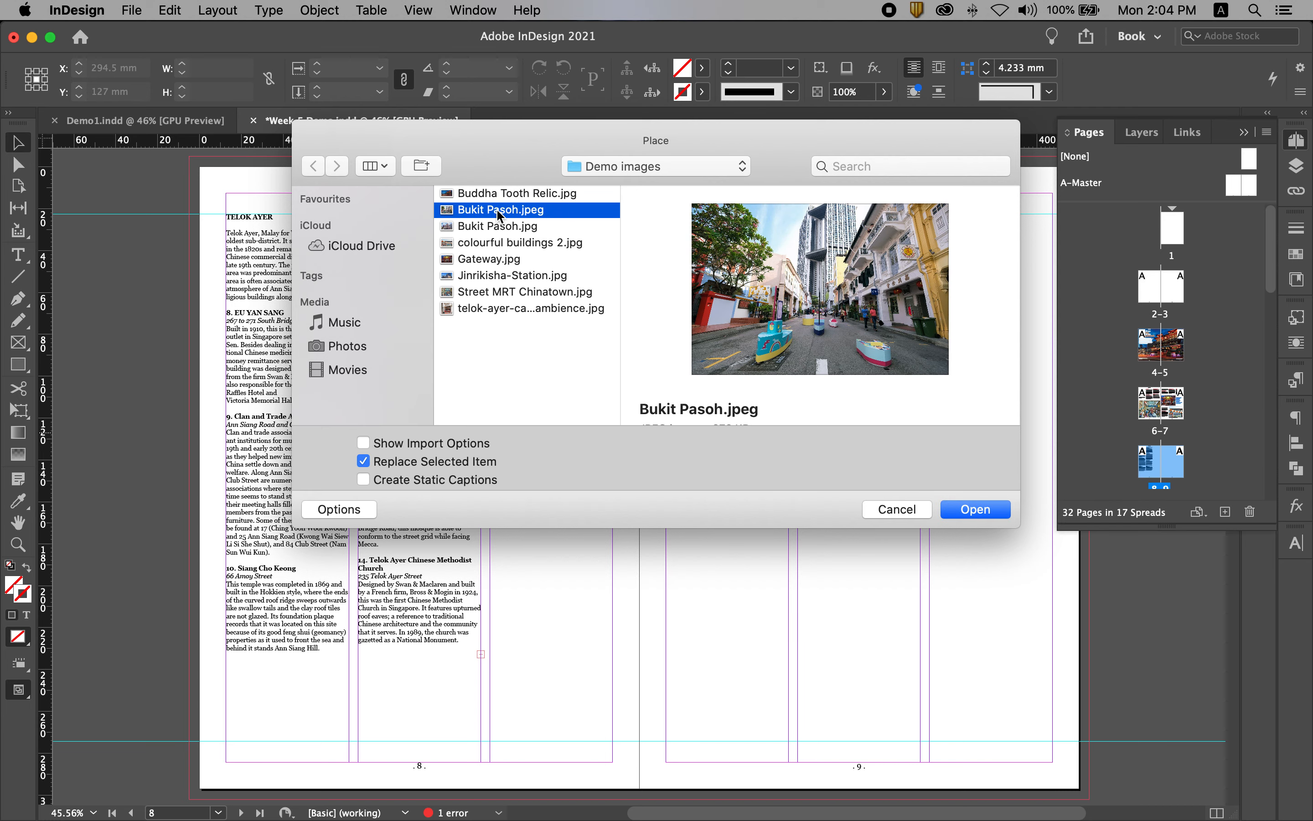
click(489, 227)
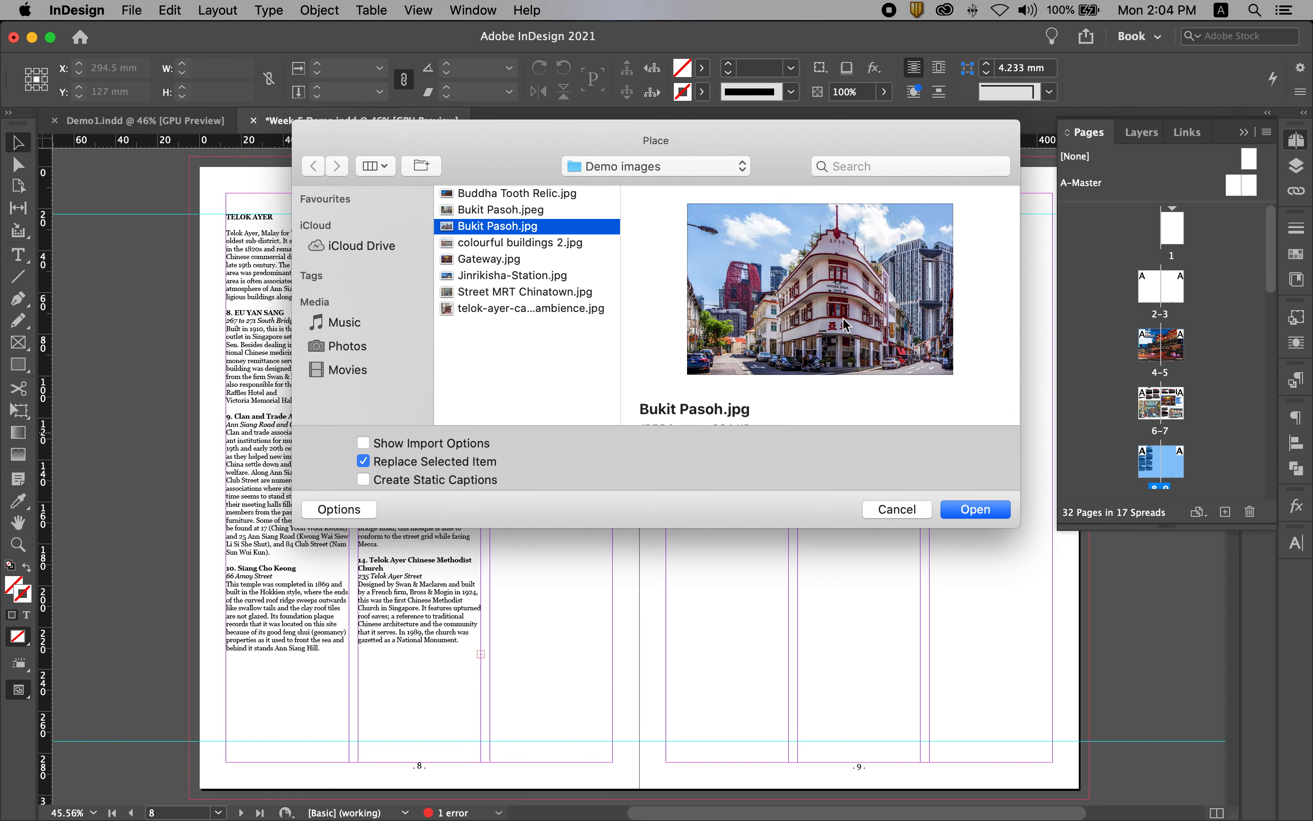
click(980, 510)
drag(509, 271, 511, 274)
drag(797, 417, 841, 368)
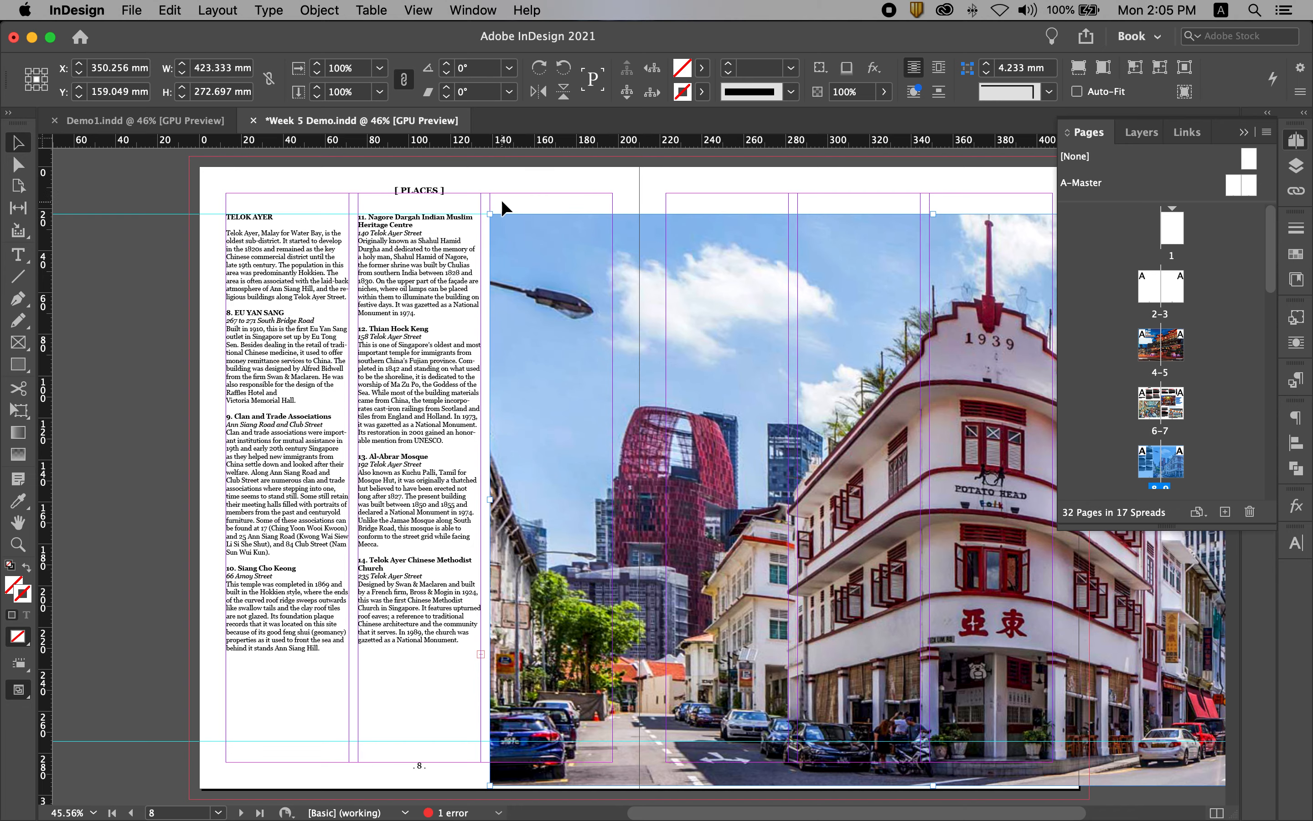
Scale the placed photo and its frame proportionally to about 390.6 × 251.6 mm, ending at the lower guide.
drag(742, 379, 439, 233)
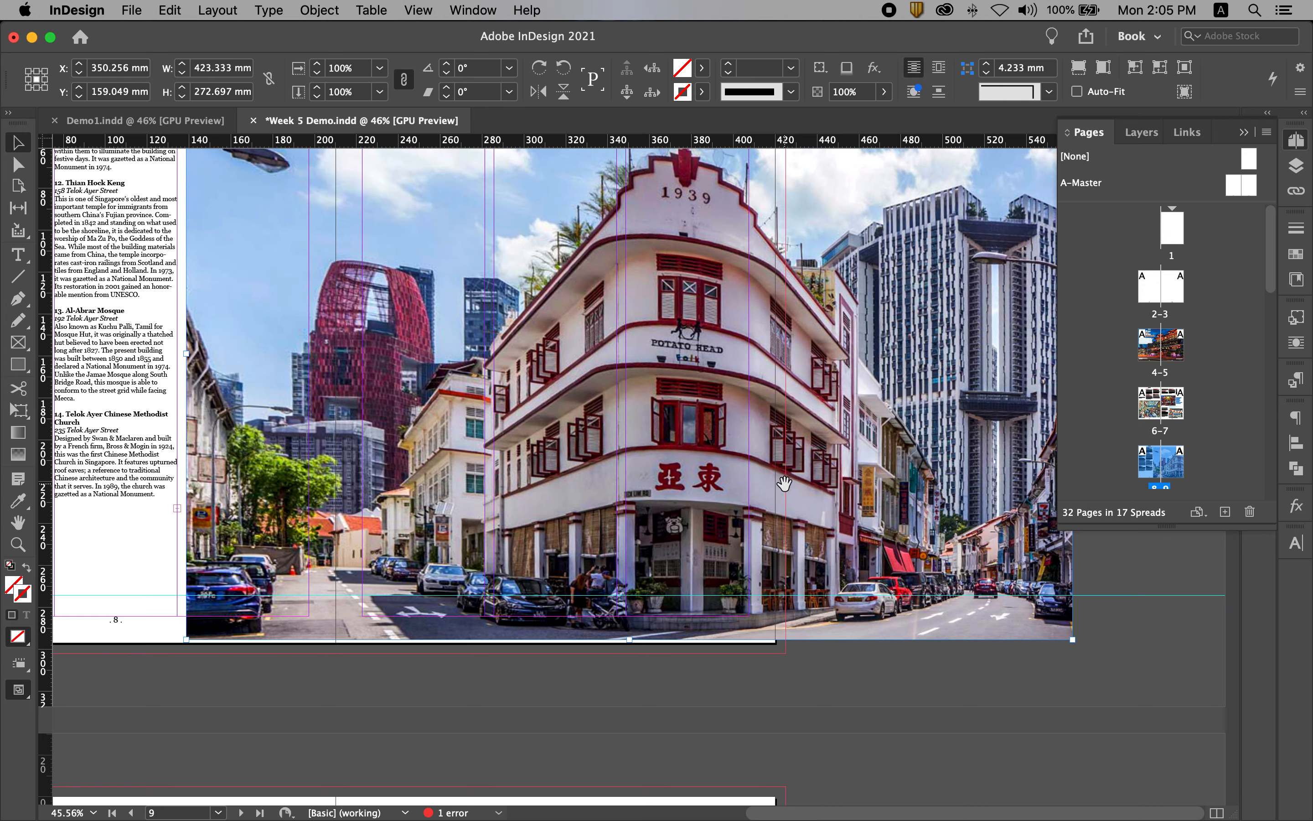
scroll(685, 456, up, 2)
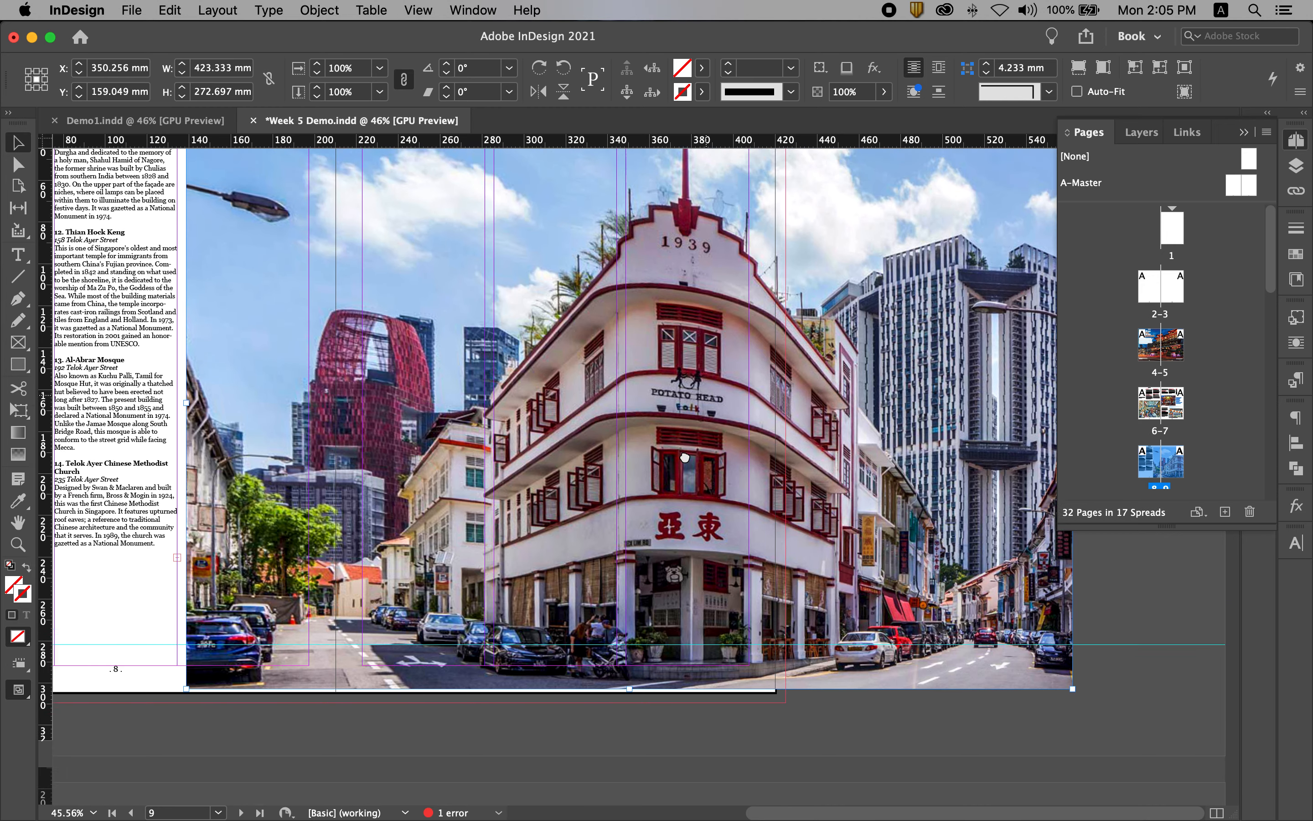
scroll(684, 457, up, 1)
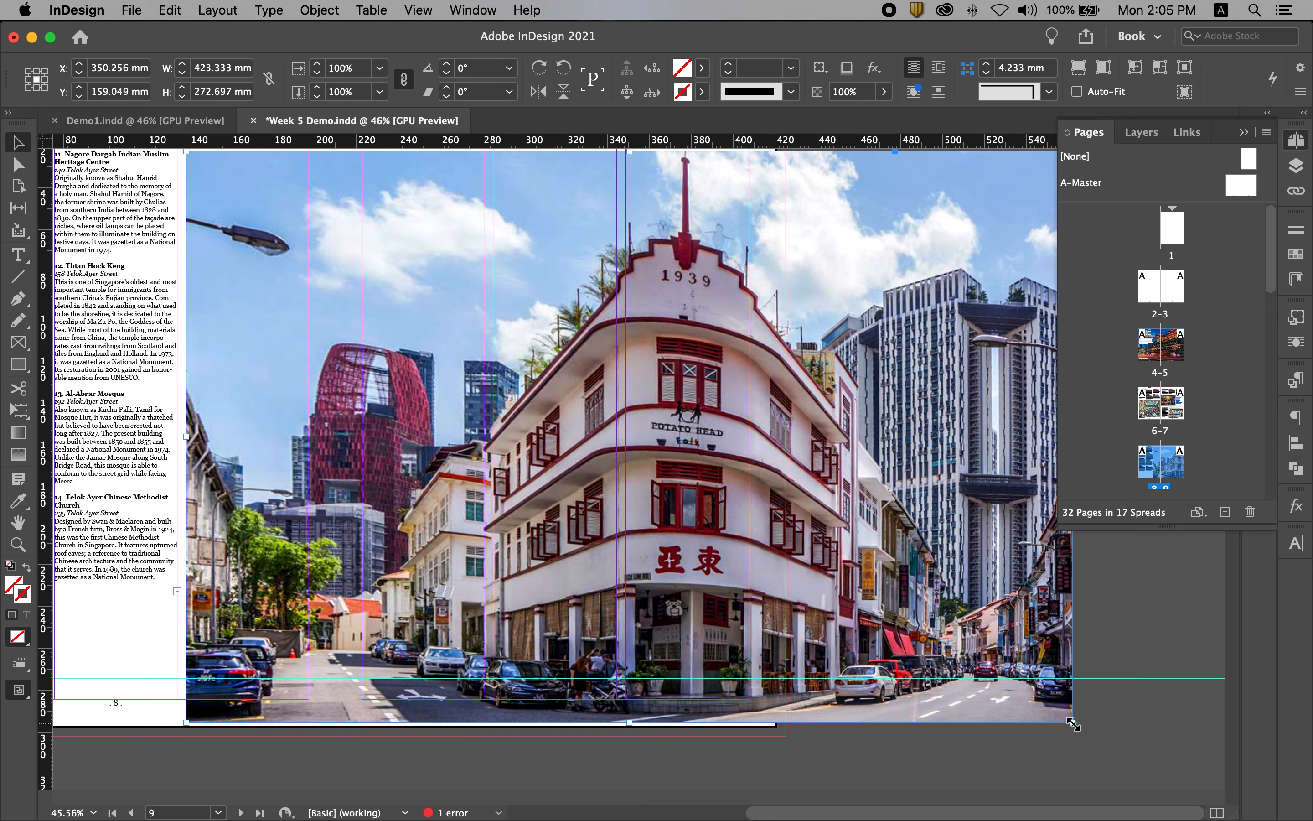
drag(1074, 725, 623, 681)
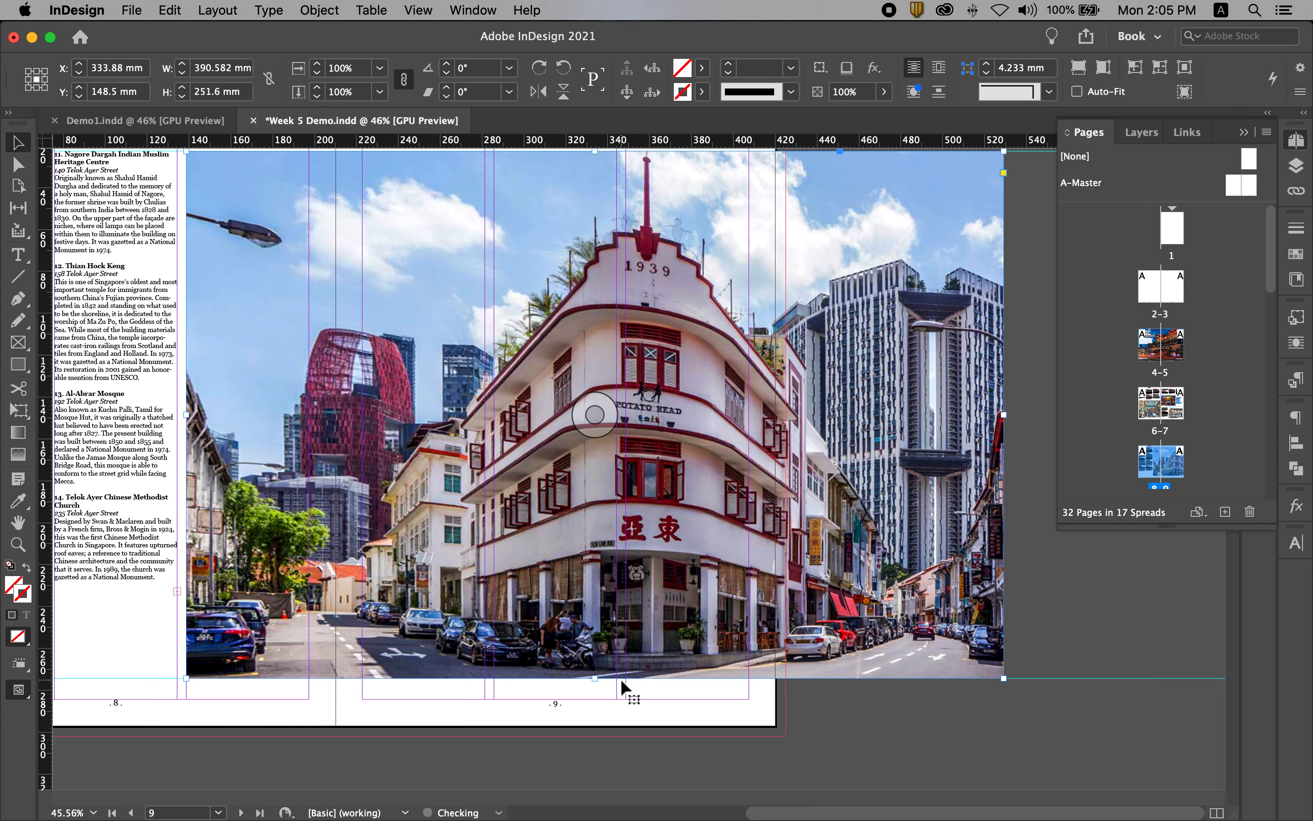
Crop the photo frame's right side to page 9's outer margin, making it about 268.7 mm wide.
drag(271, 663, 485, 711)
drag(657, 557, 443, 570)
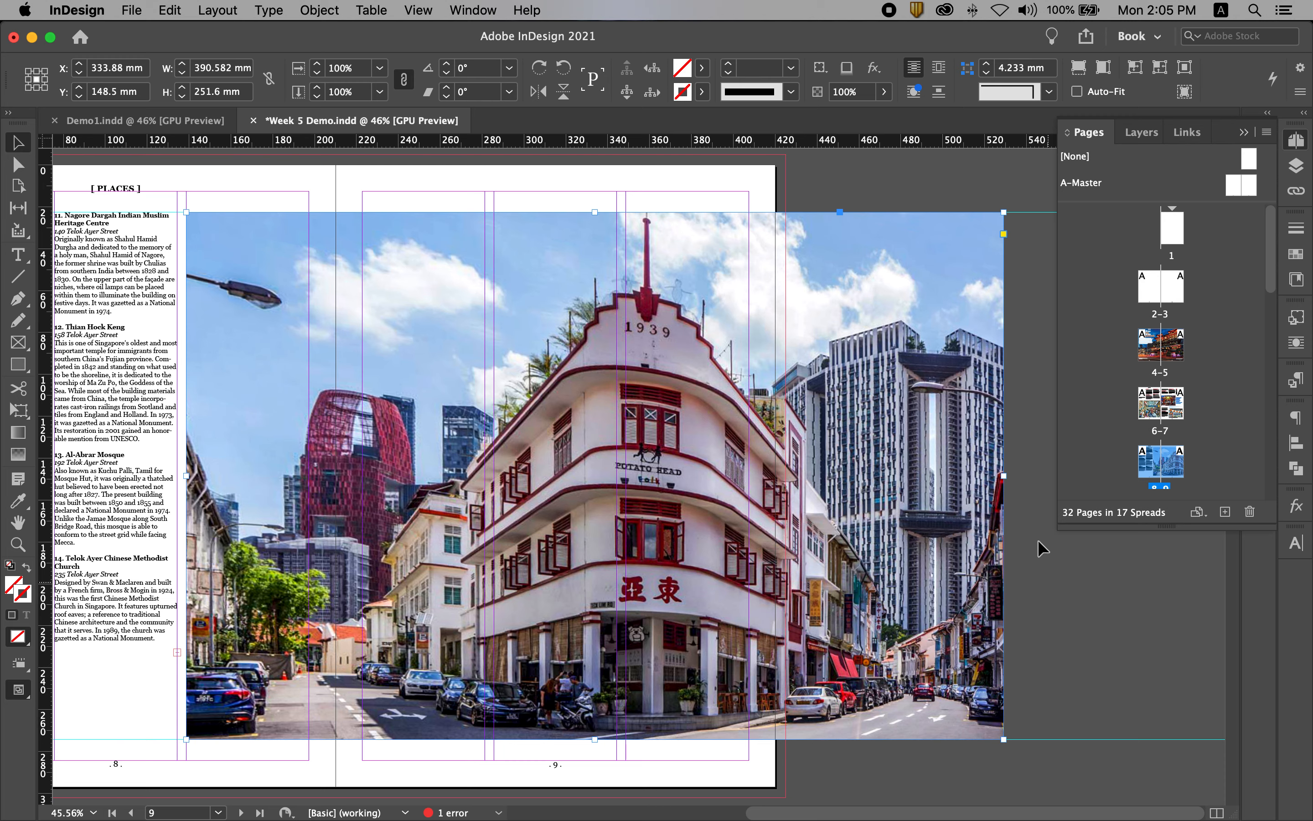
drag(1003, 476, 765, 479)
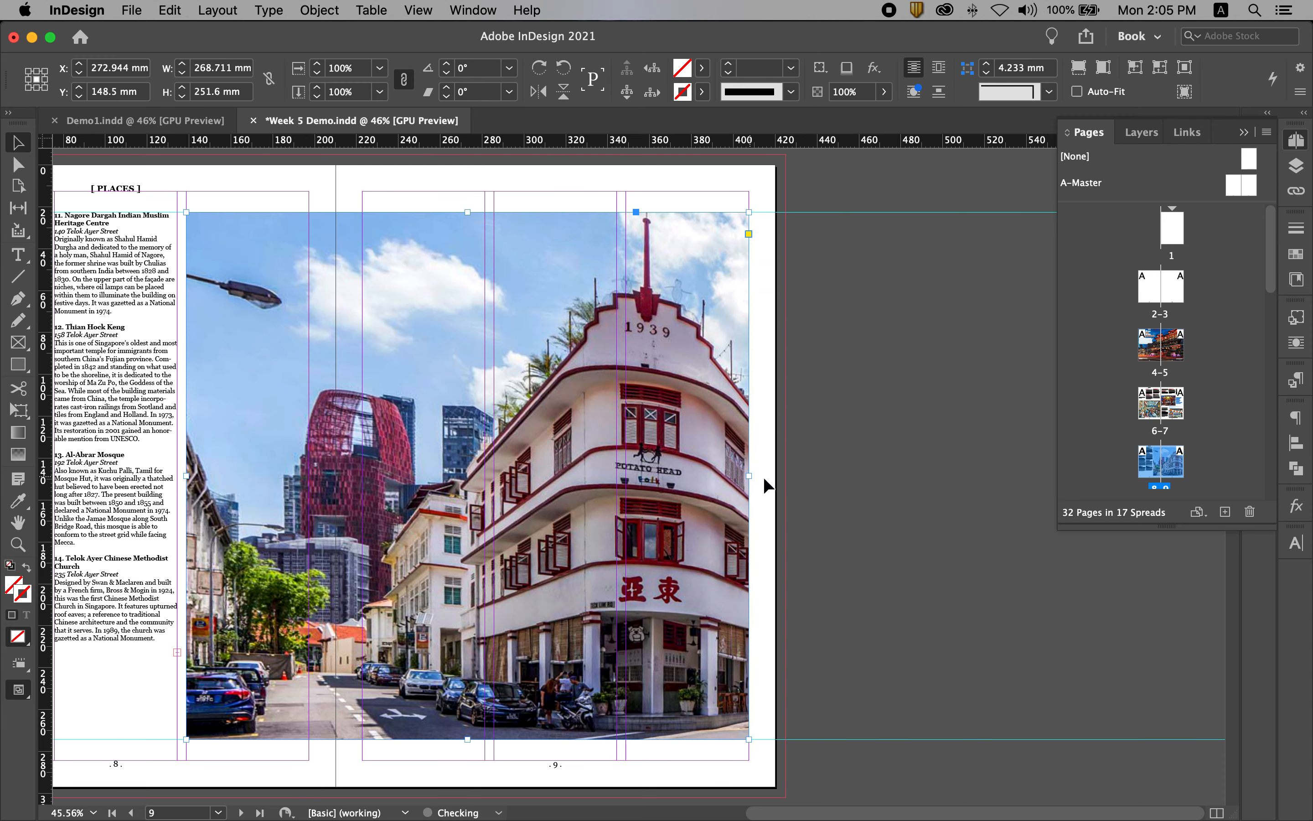
click(959, 482)
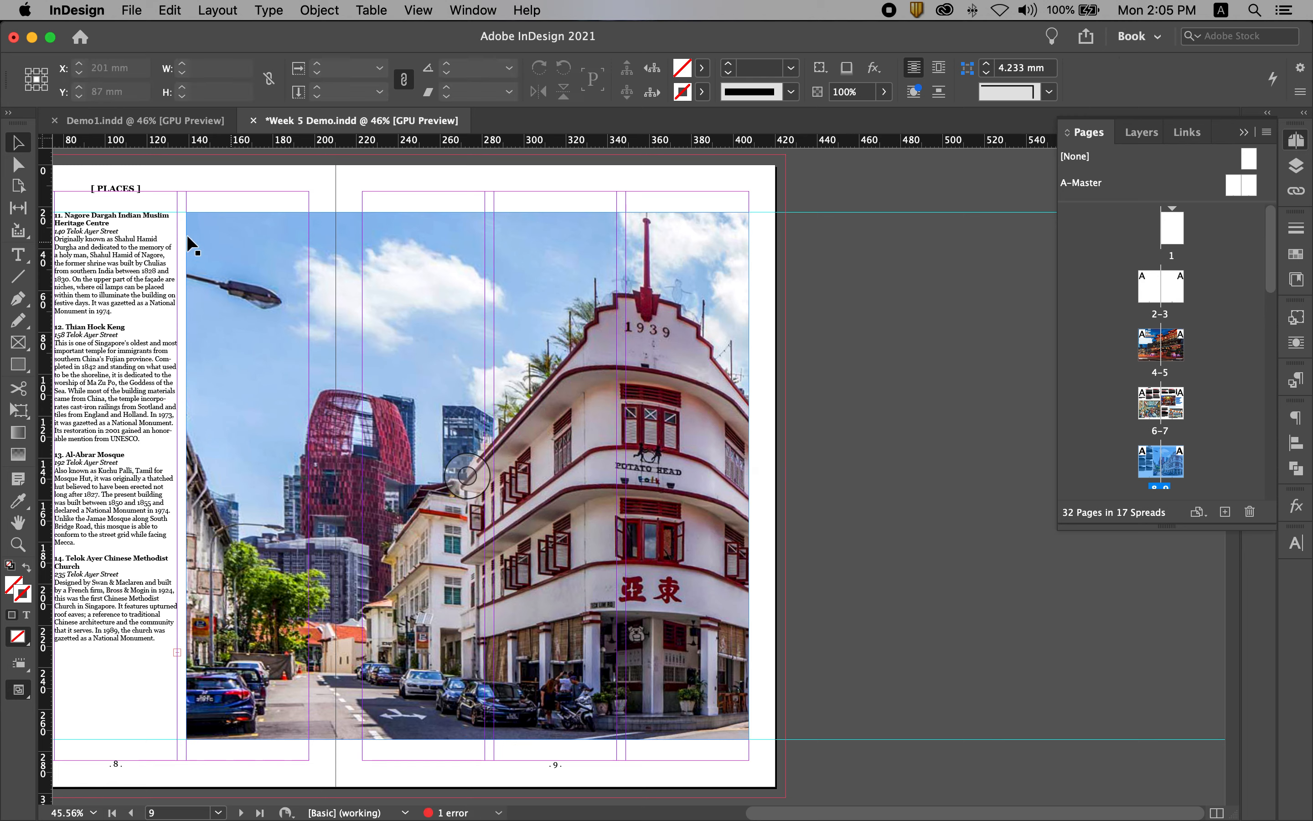
Shift the photo content left inside its frame by about 89 mm to centre the 1939 building.
click(467, 476)
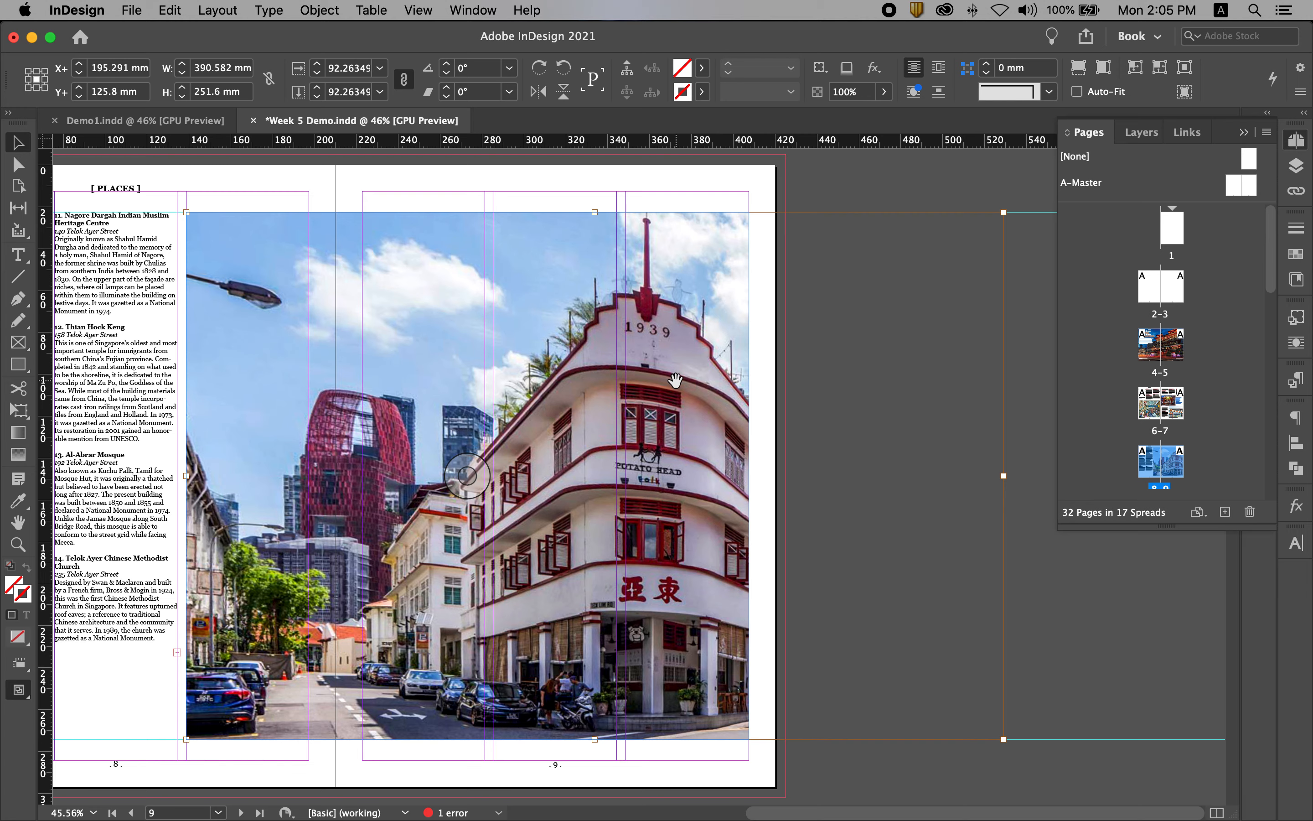
drag(674, 380, 492, 397)
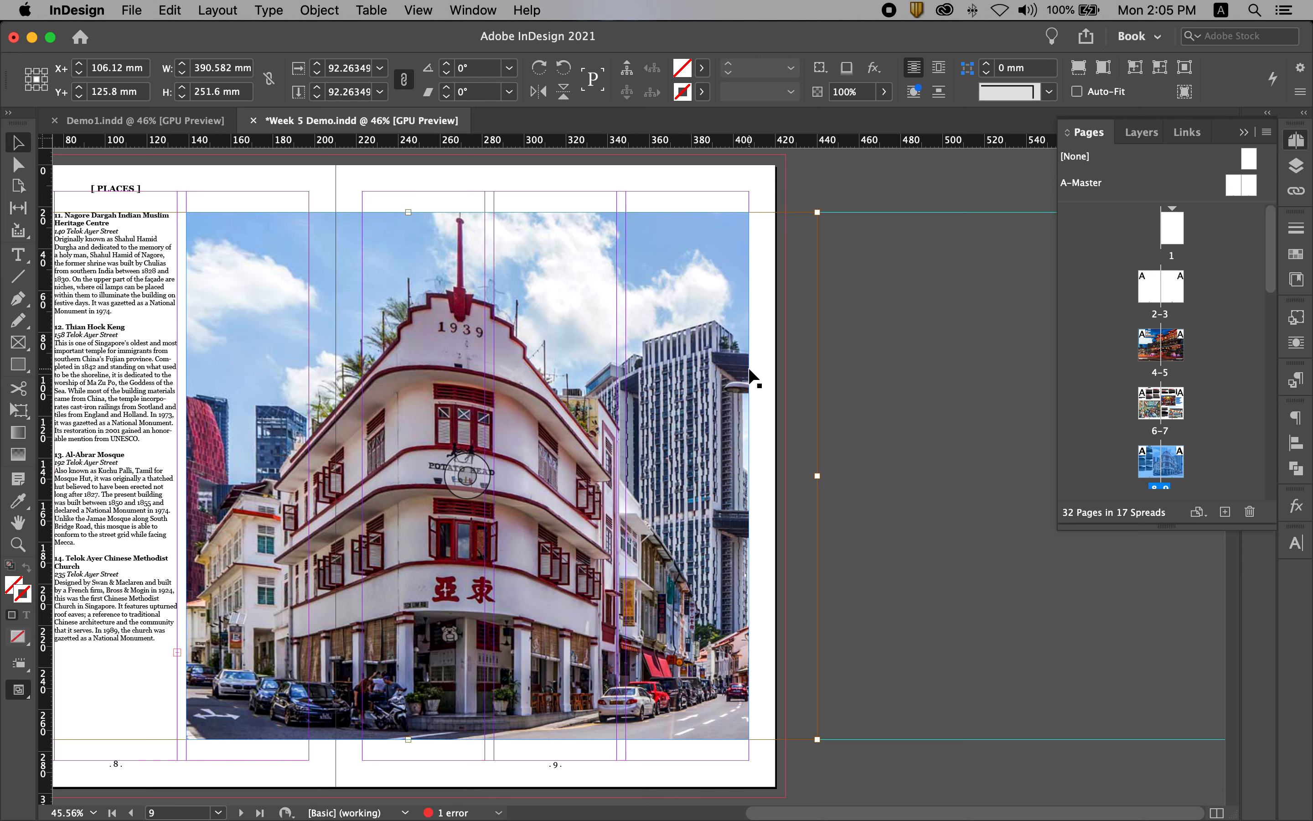
key(Left)
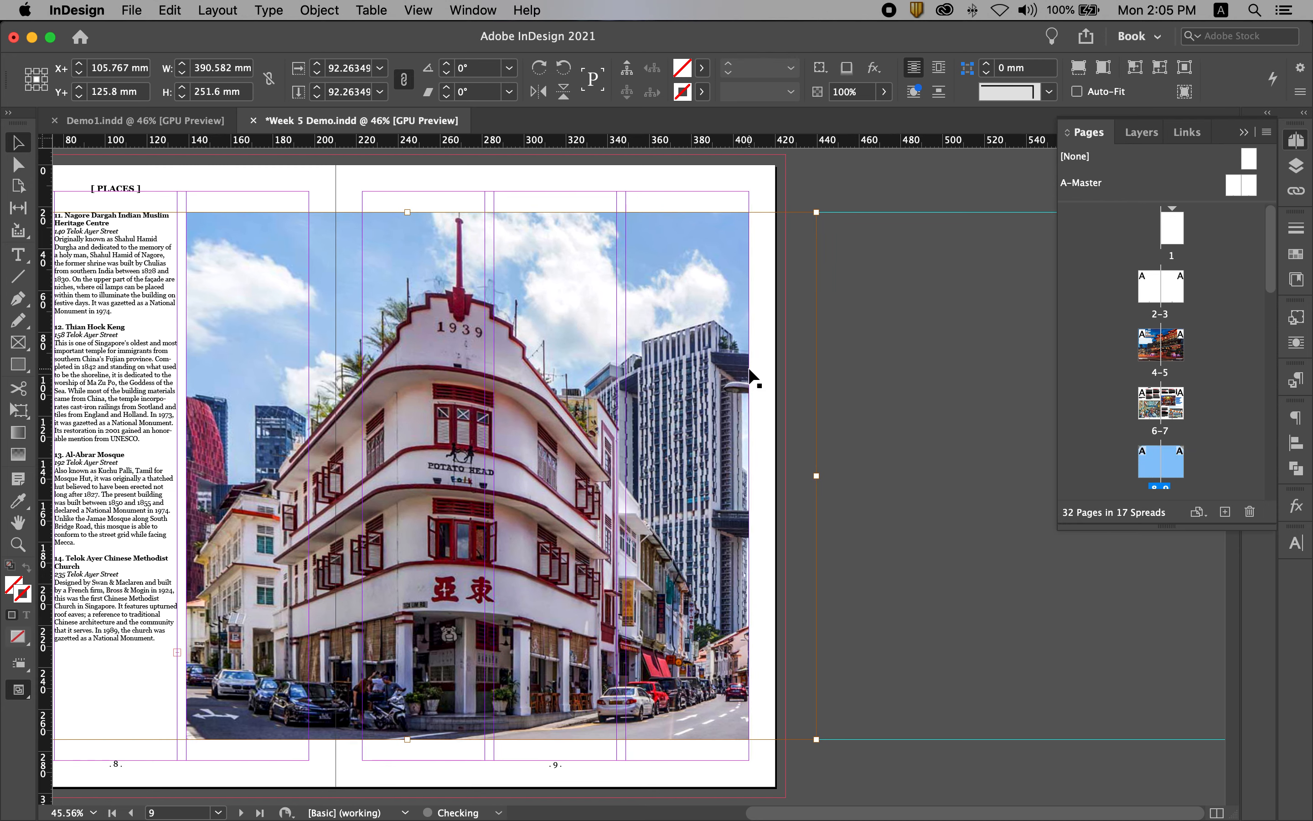
key(Right)
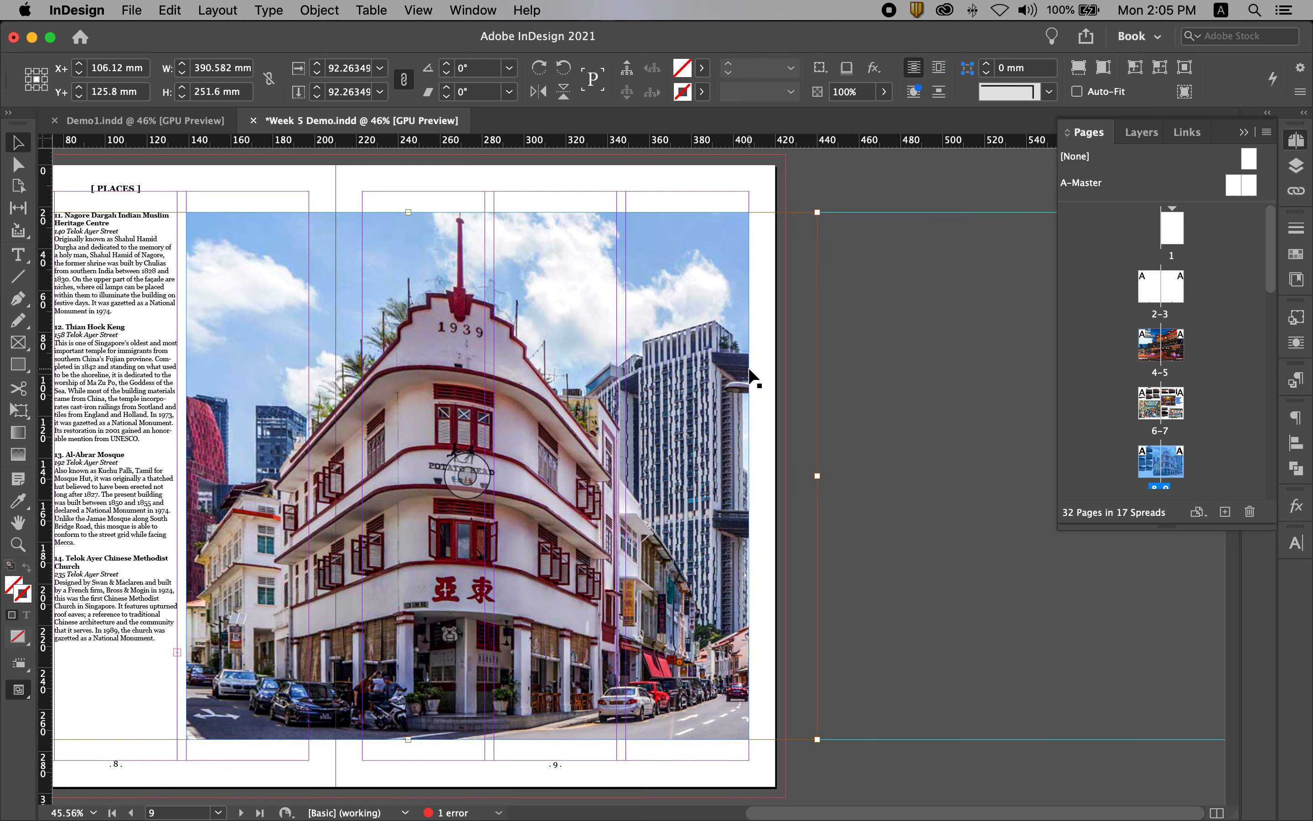
click(971, 379)
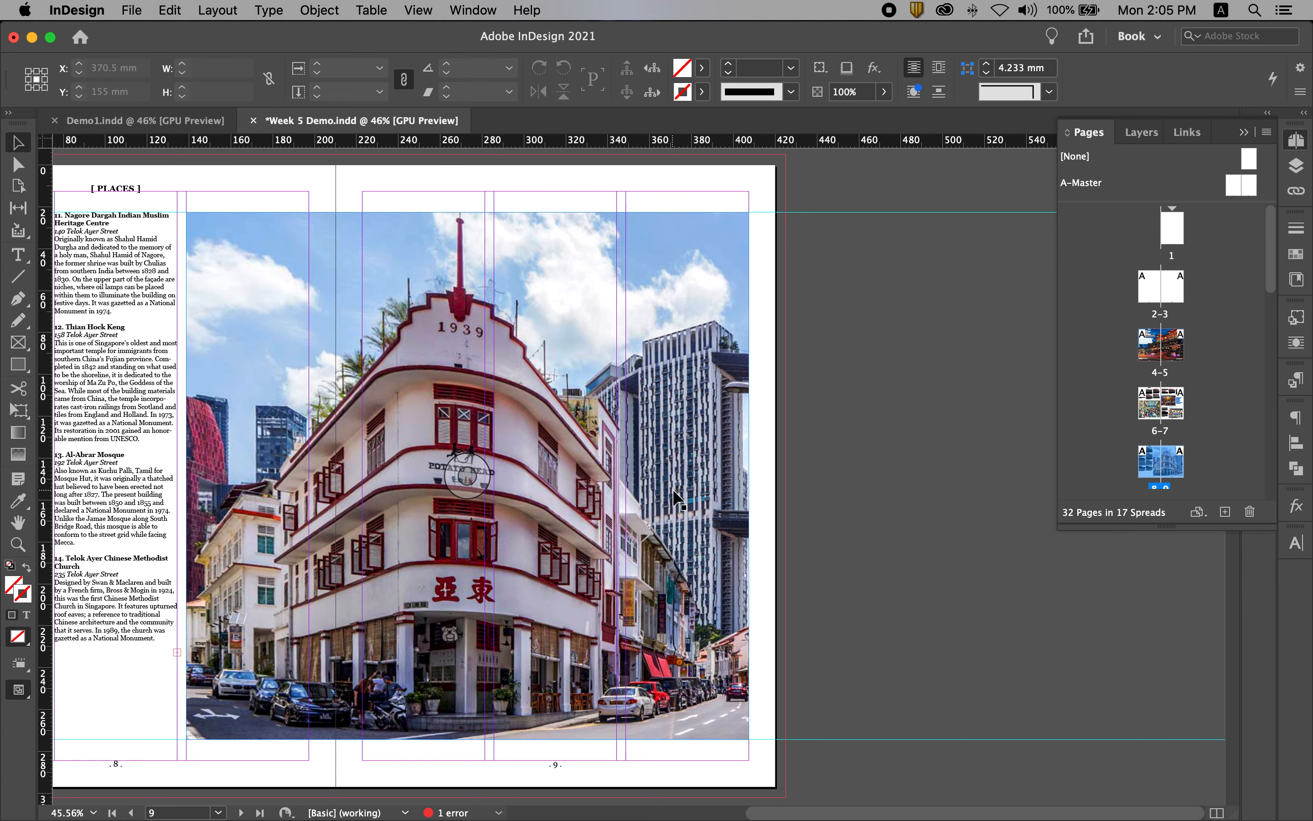
Copy the blue Hokkiens pull quote from page 7 and return to spread 8–9.
scroll(674, 490, left, 5)
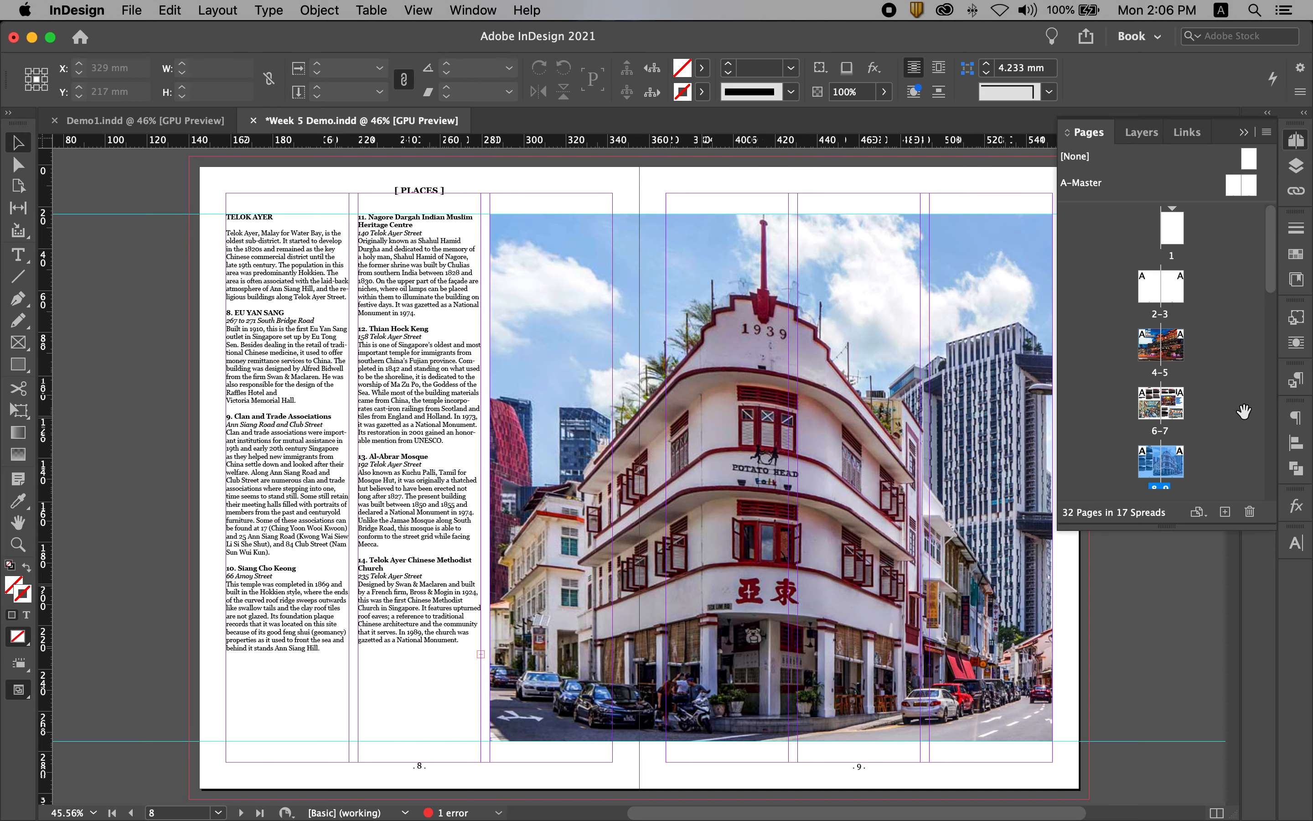
double_click(1161, 432)
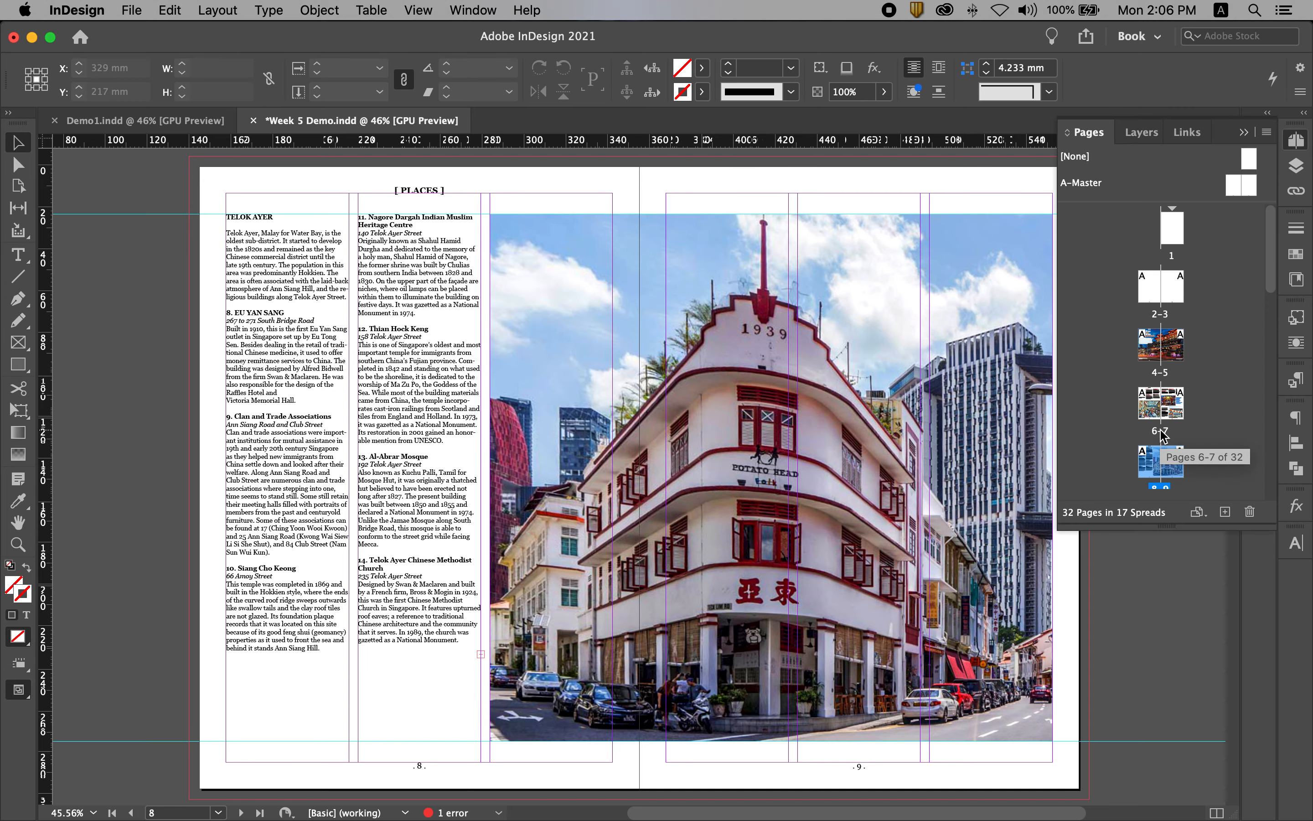
click(1008, 402)
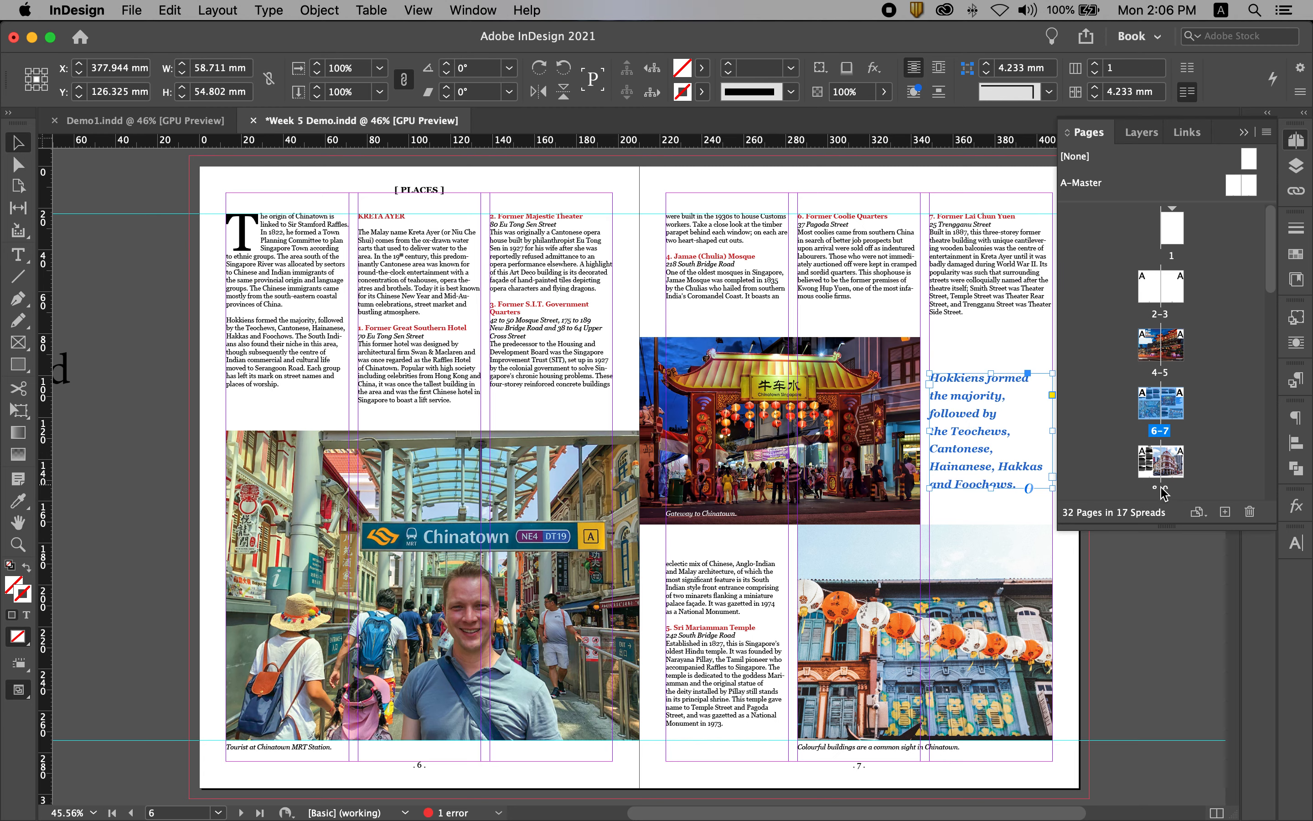
drag(1160, 485, 1161, 478)
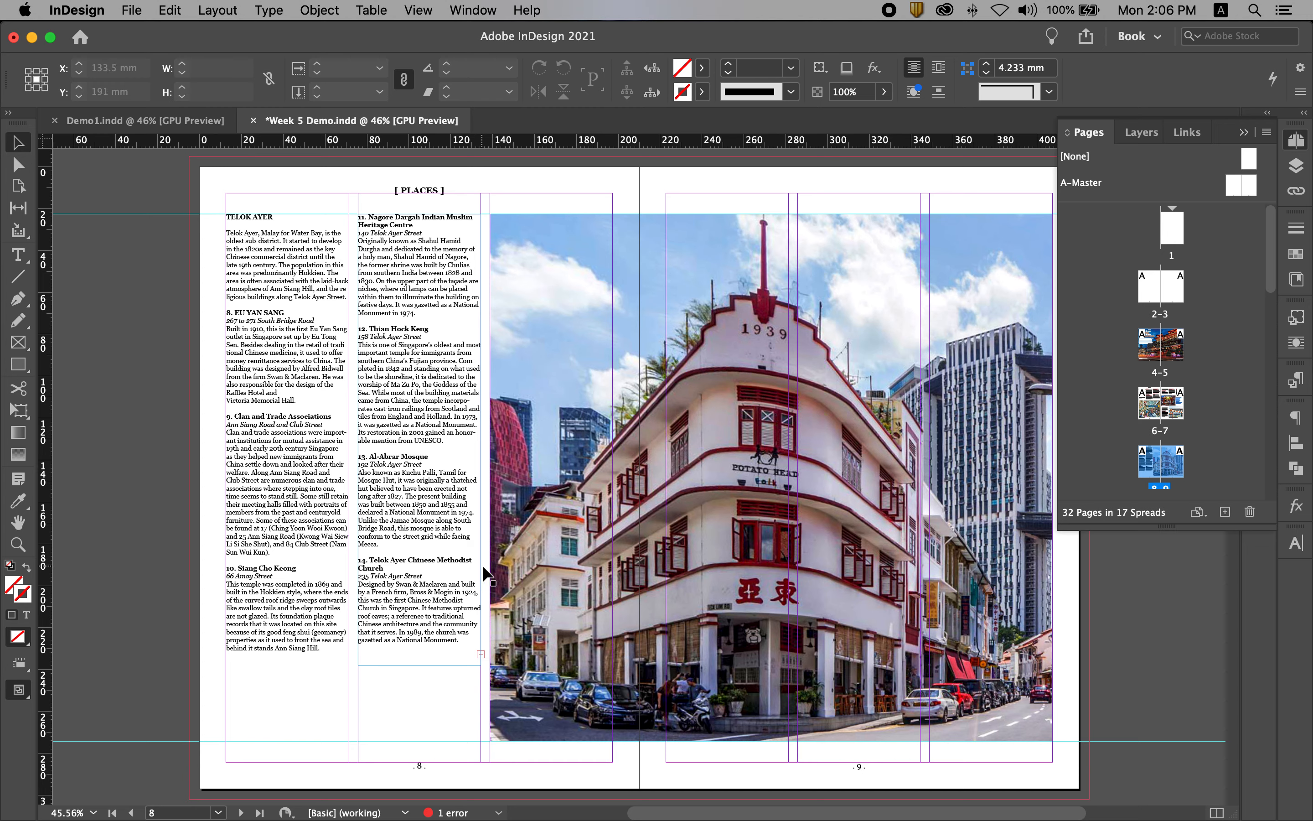
Paste the pull quote below page 8's first two text columns and widen its frame across both columns, about 121.7 mm.
drag(619, 470, 267, 716)
drag(352, 723, 481, 722)
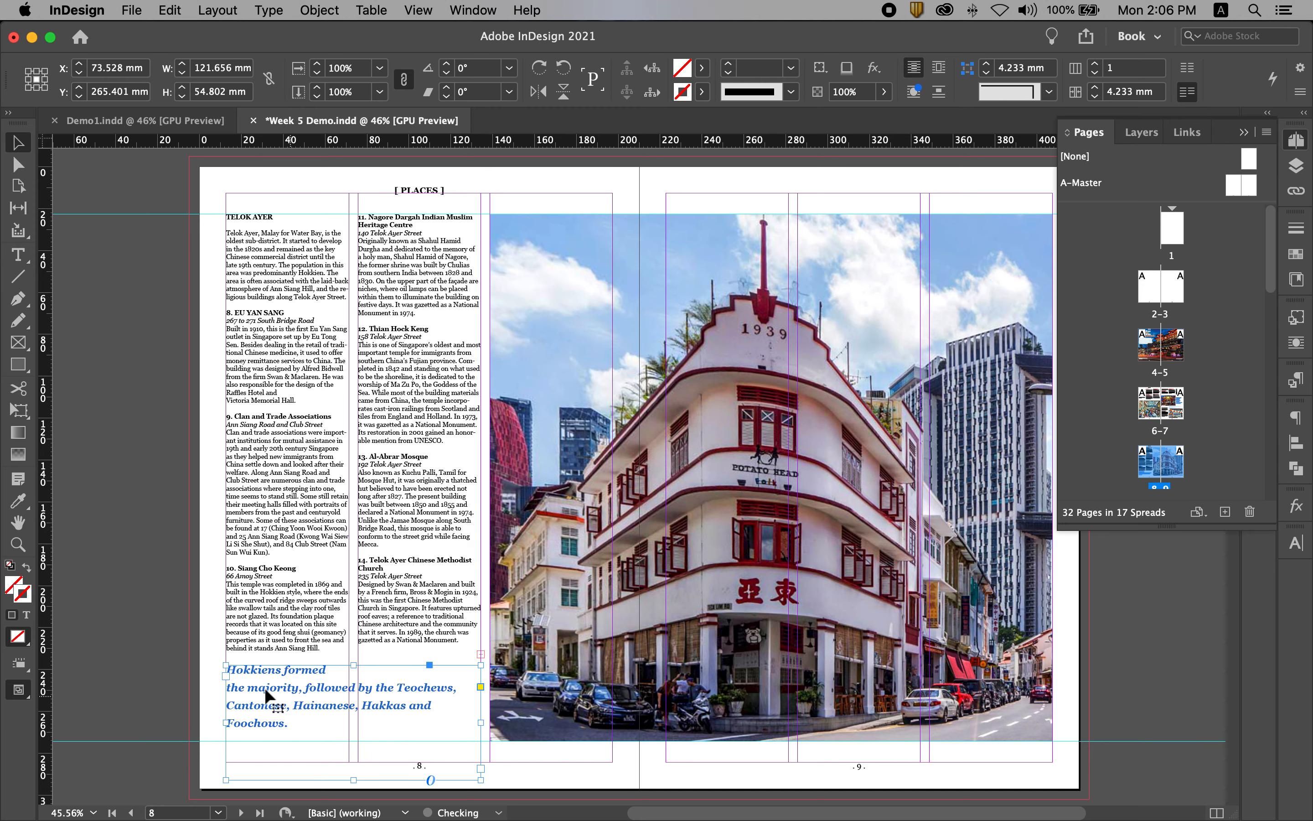
scroll(343, 709, down, 2)
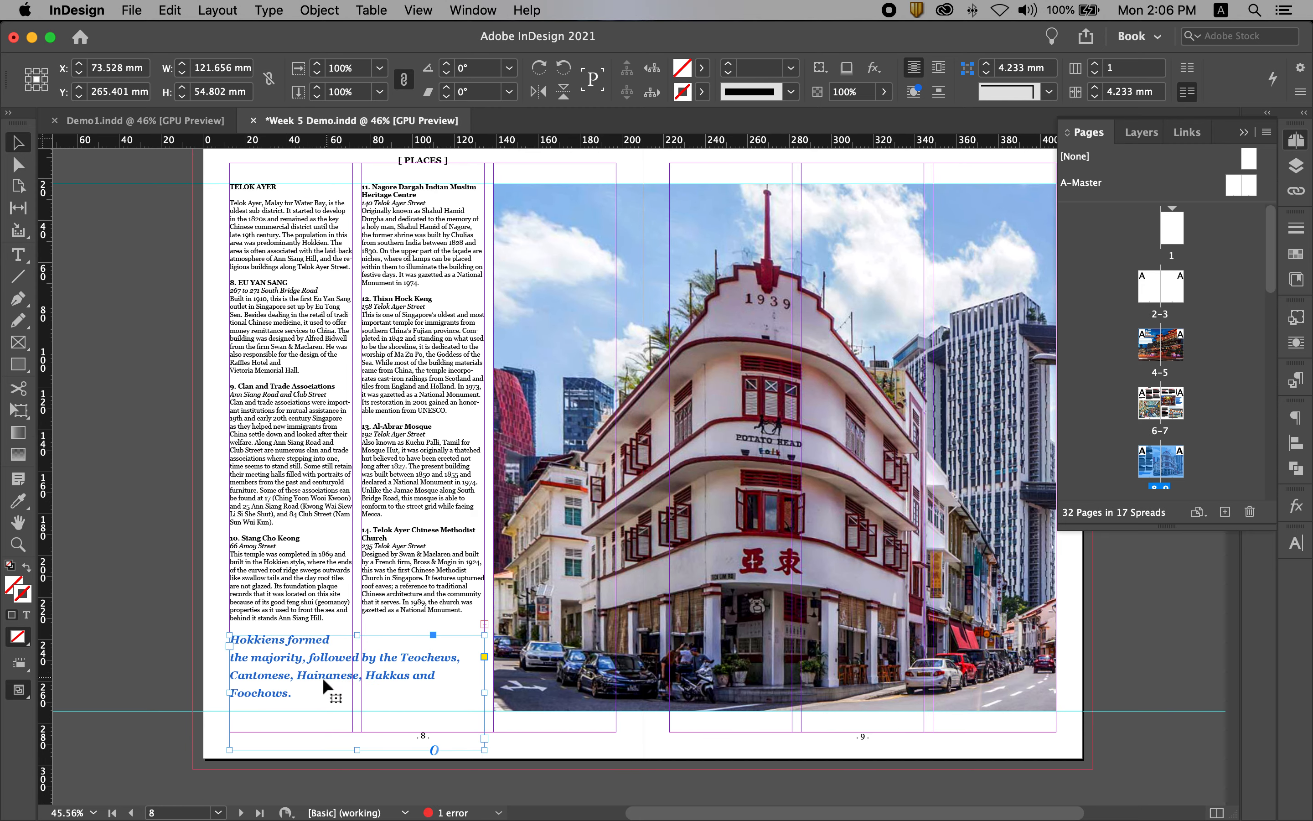
drag(317, 682, 320, 691)
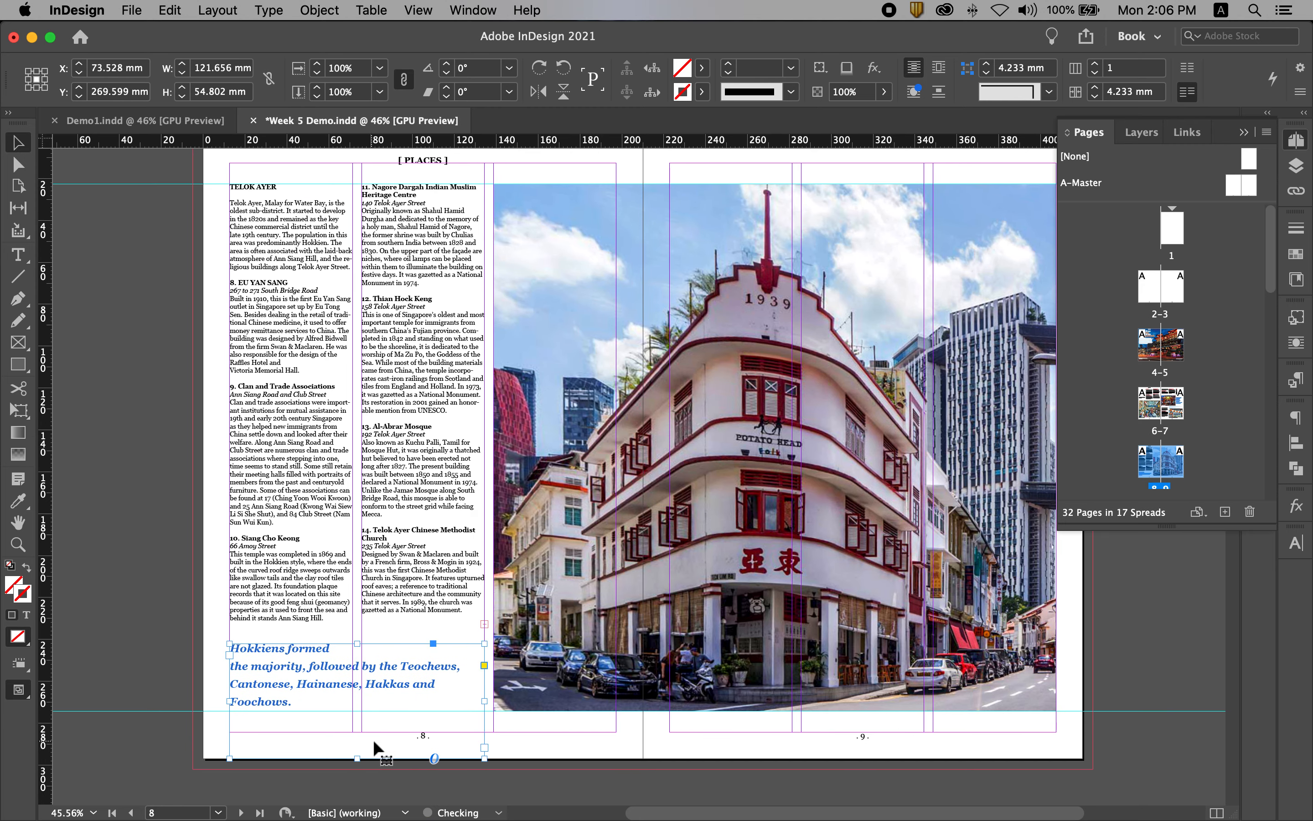
click(181, 595)
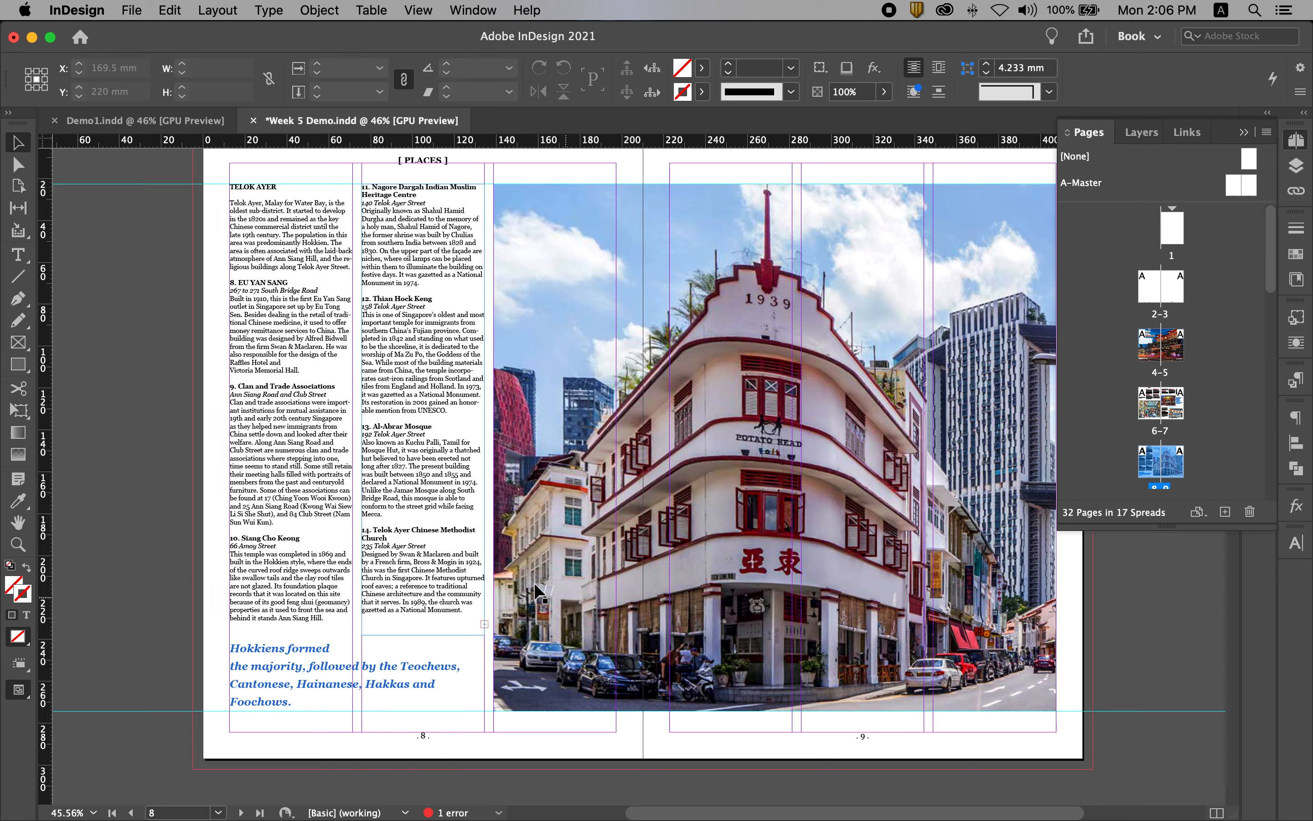
Copy the last sentence of the Telok Ayer introduction, starting with "The area is often associated".
drag(389, 417, 409, 502)
drag(206, 234, 412, 317)
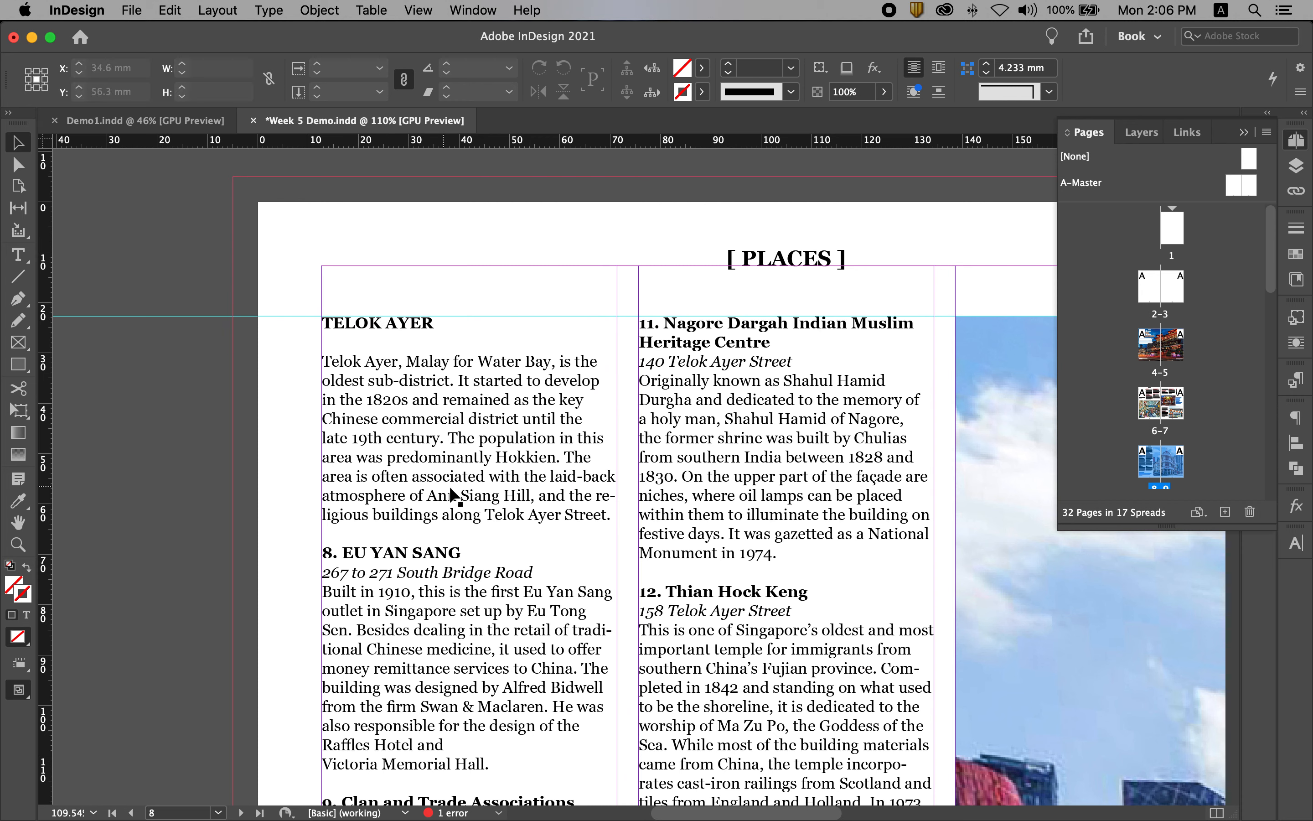
double_click(565, 475)
drag(566, 452, 613, 513)
key(super+c)
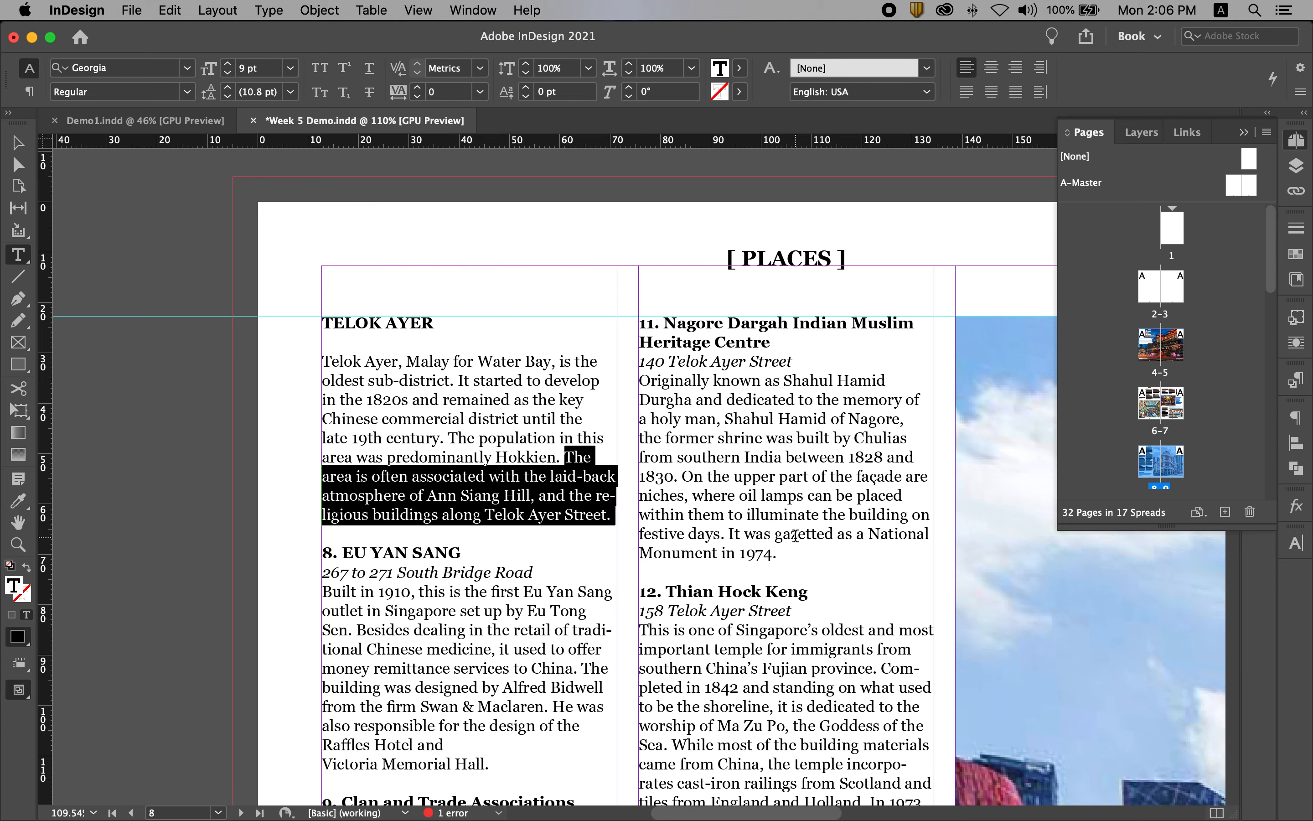
Replace the entire pull quote text on page 8 with the copied sentence, pasted without formatting.
scroll(665, 550, down, 15)
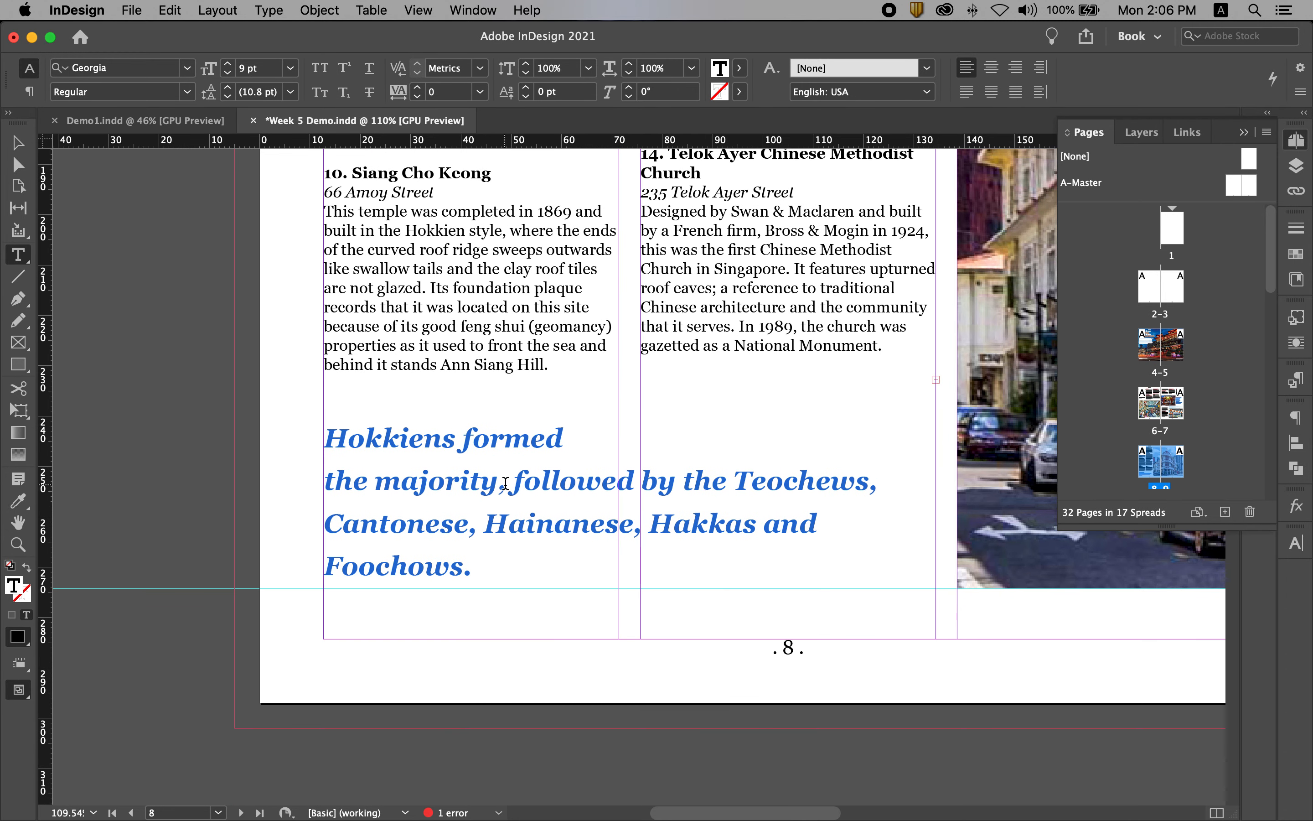
click(506, 483)
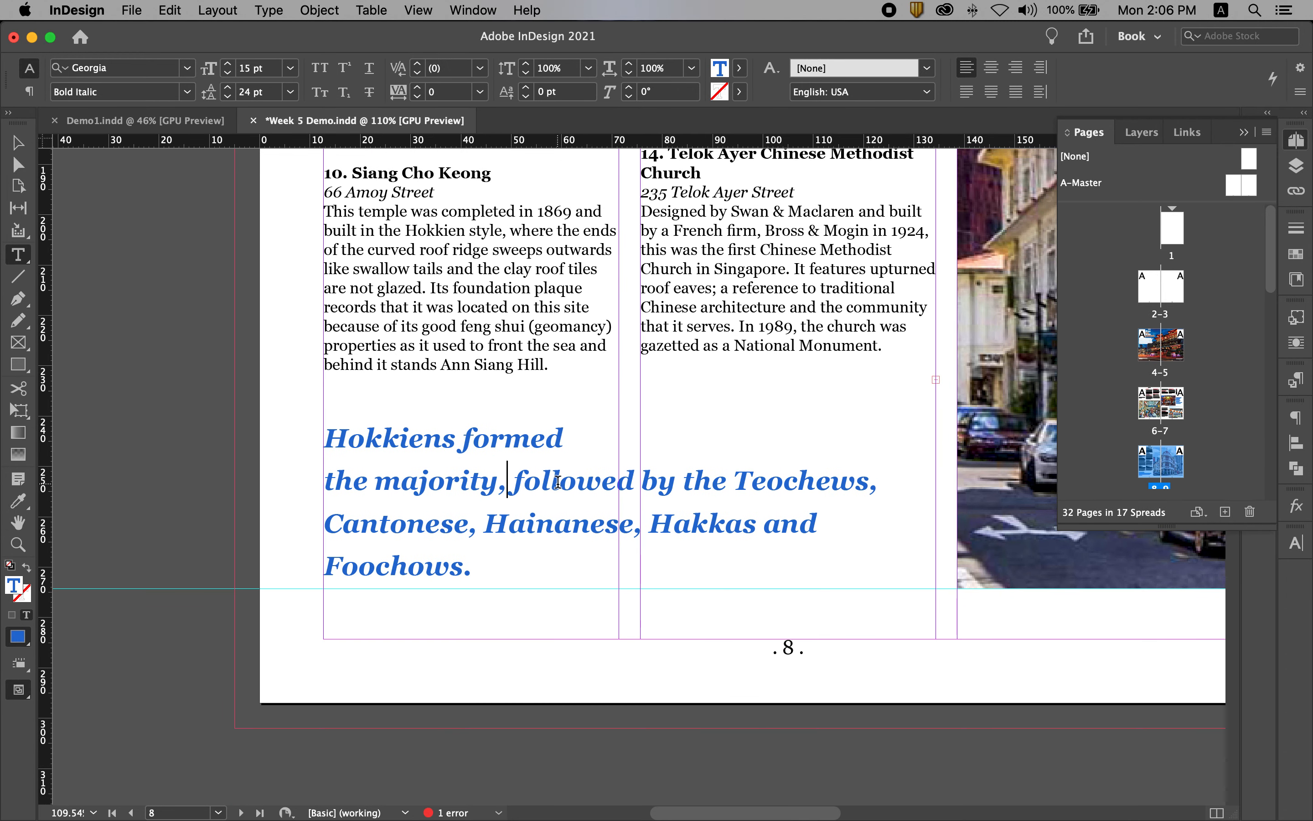
key(super+a)
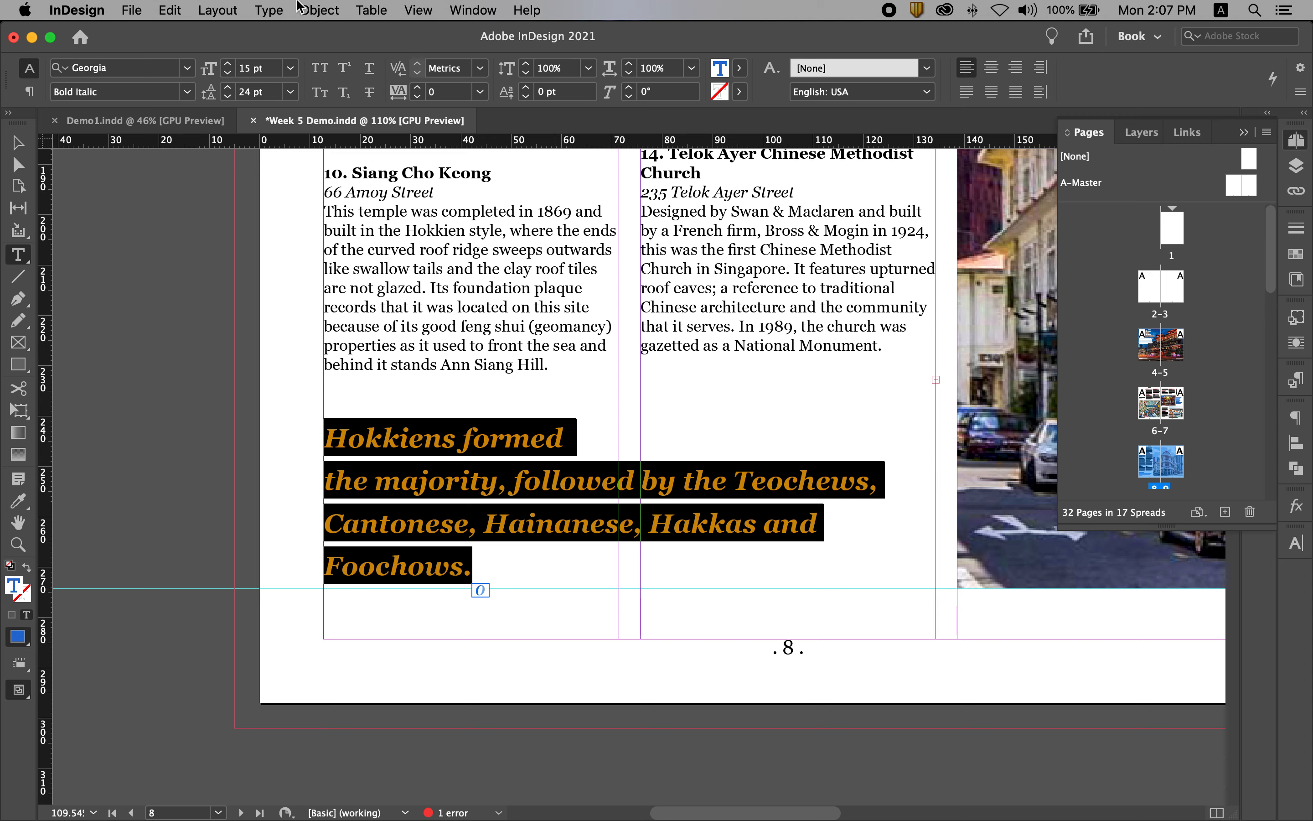
click(169, 10)
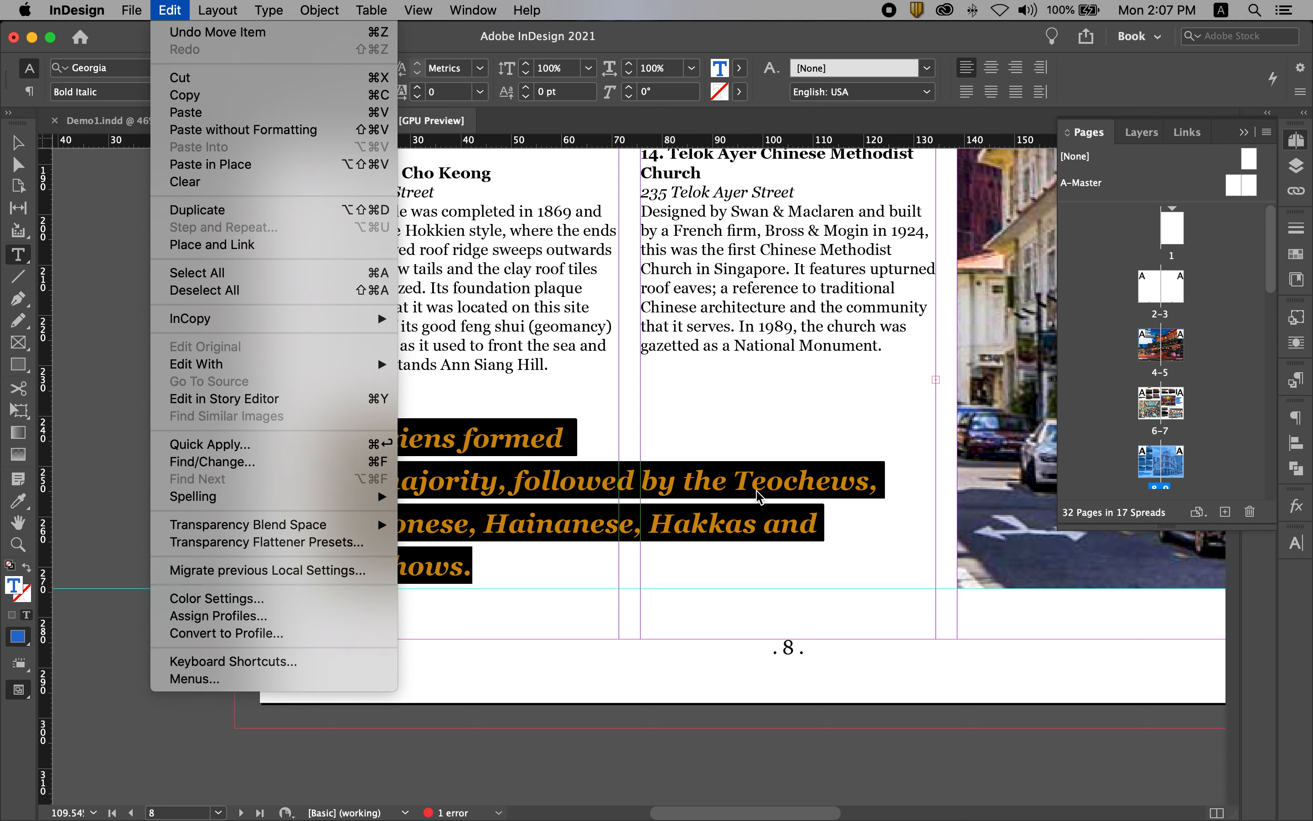
click(213, 136)
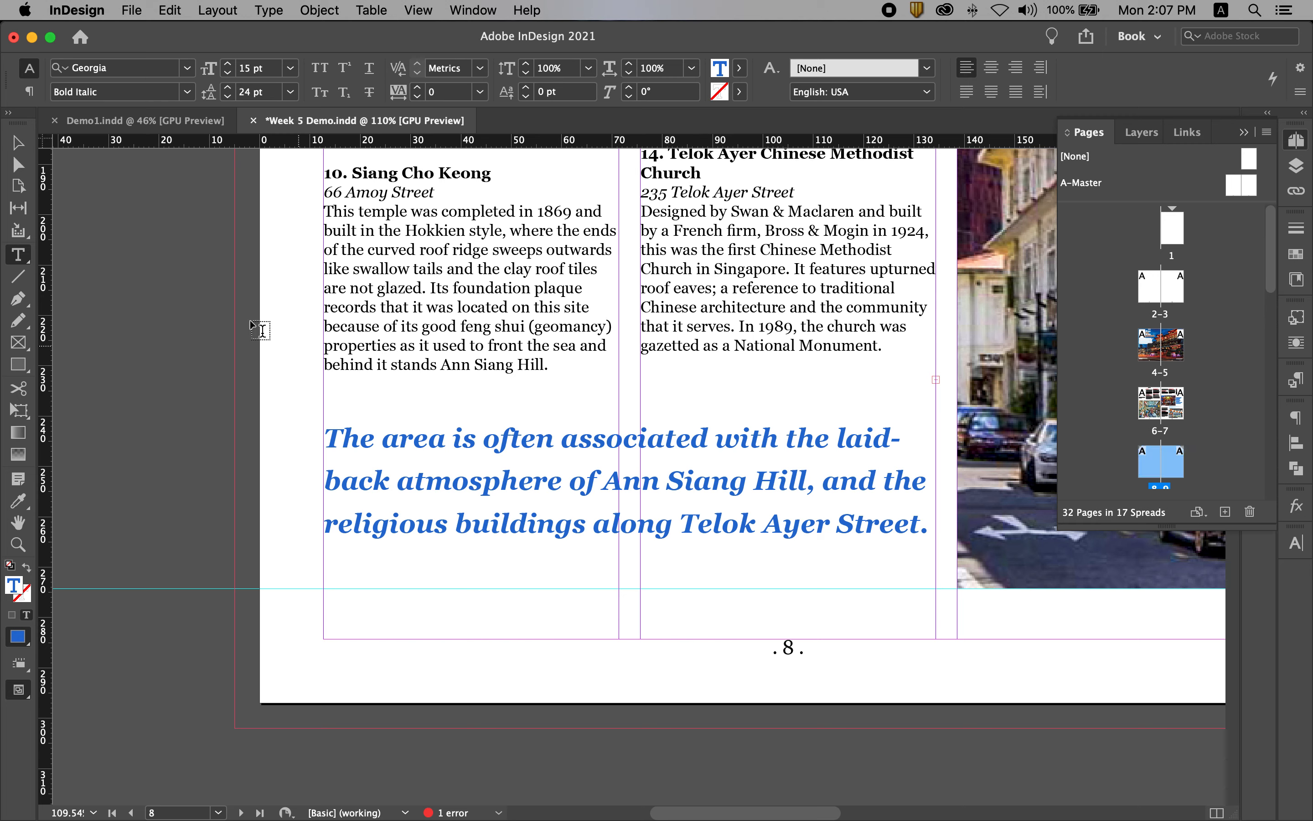
Fit the quote frame's height to its text, raise it to Y about 251.2 mm and preview the whole spread.
click(17, 145)
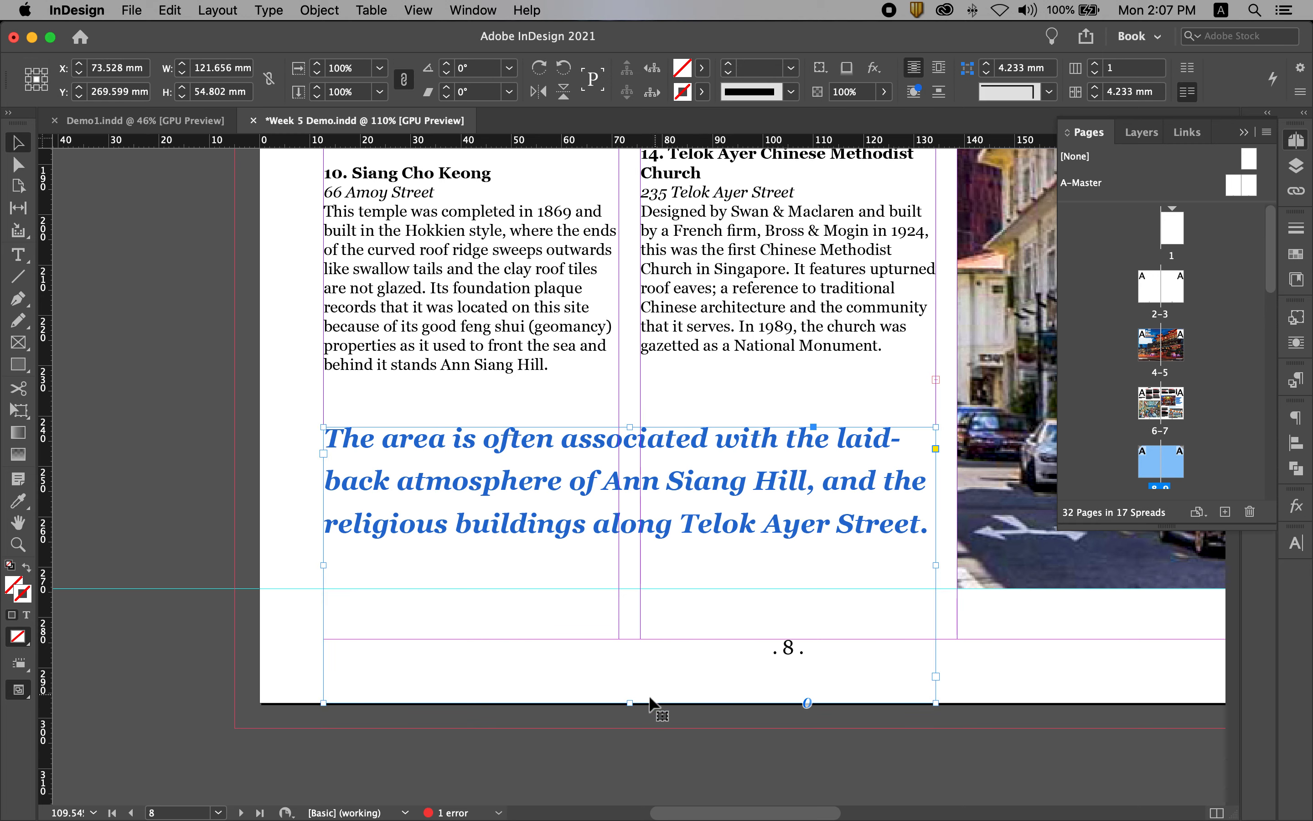
double_click(630, 706)
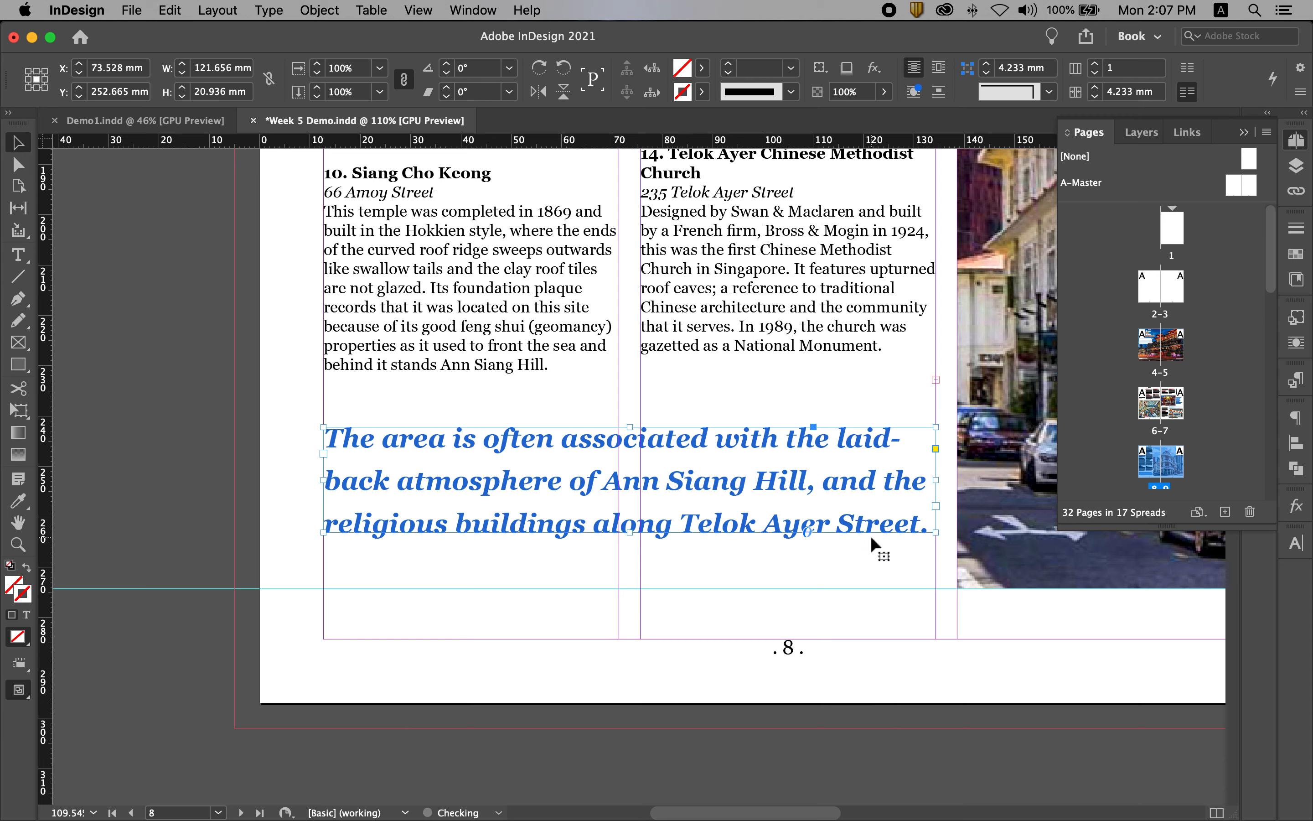
mouse_move(875, 522)
mouse_down()
mouse_move(885, 577)
mouse_move(882, 512)
mouse_up()
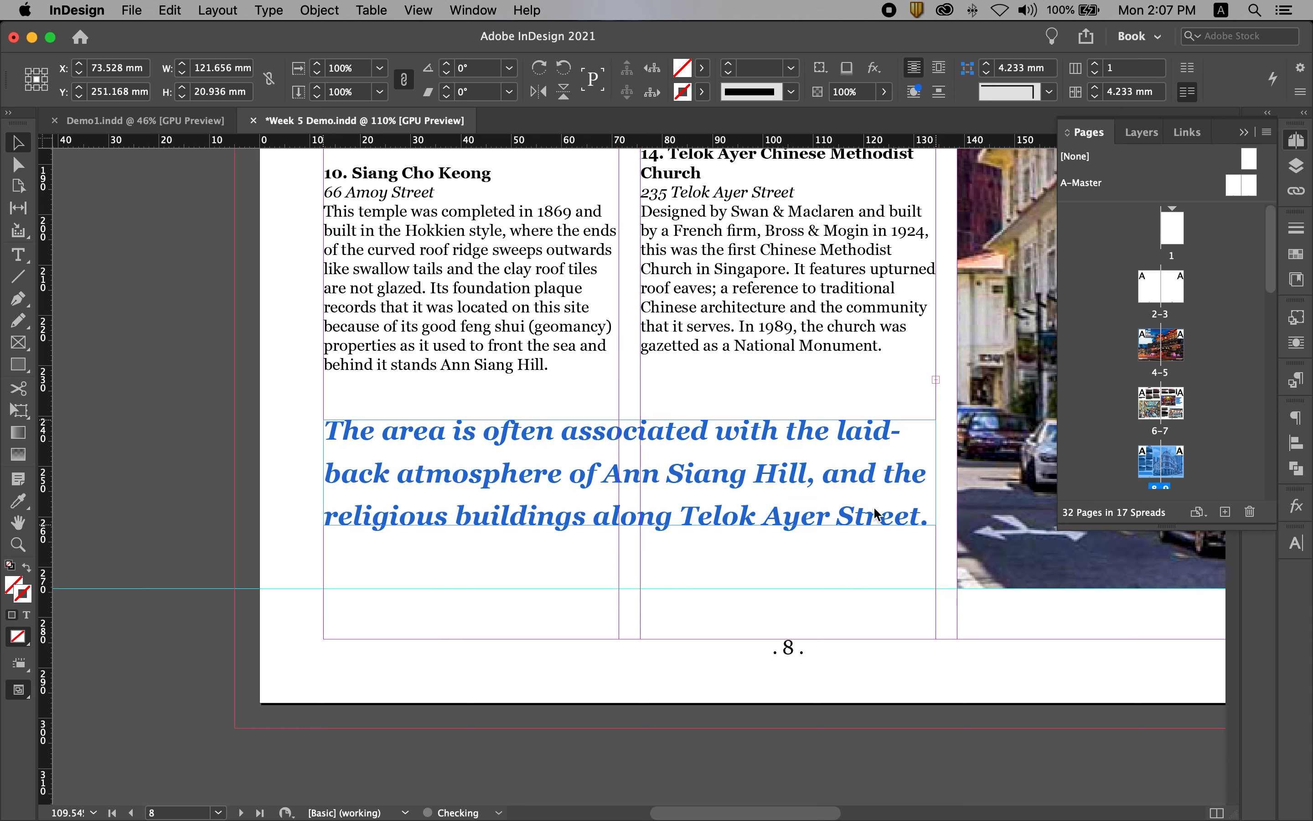
click(251, 477)
key(super+alt+0)
key(w)
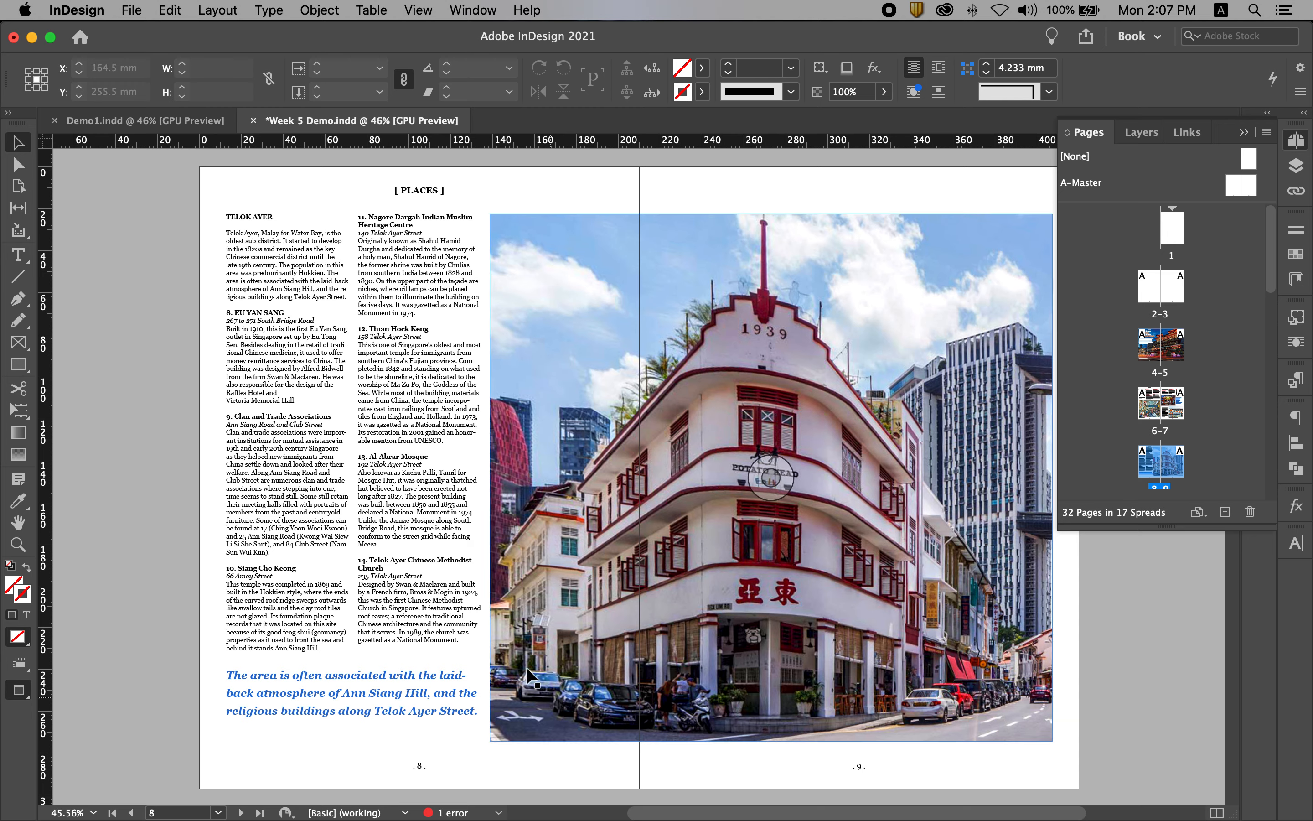
Try narrowing the quote frame to about 112.8 mm and fitting its height to the rewrapped text.
click(401, 697)
drag(482, 718, 462, 733)
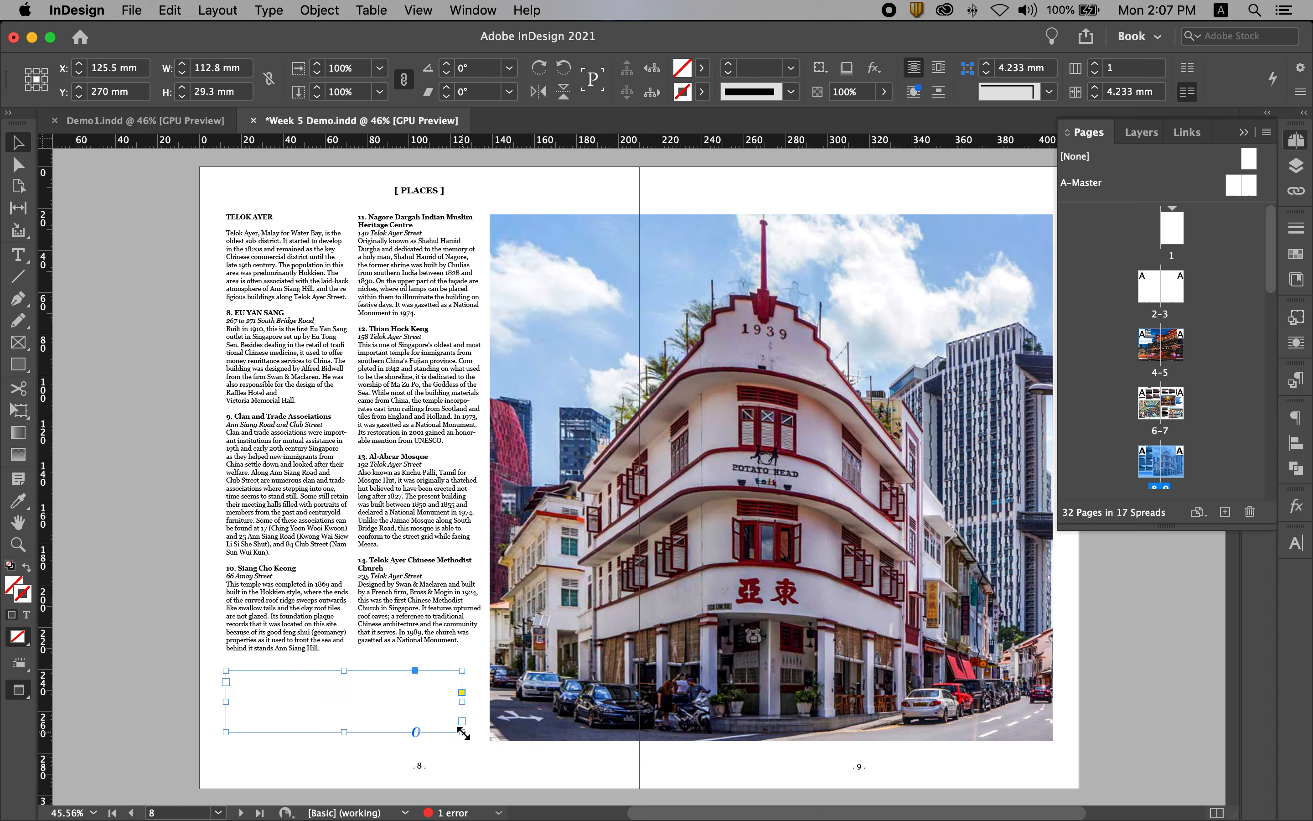
drag(344, 732, 352, 749)
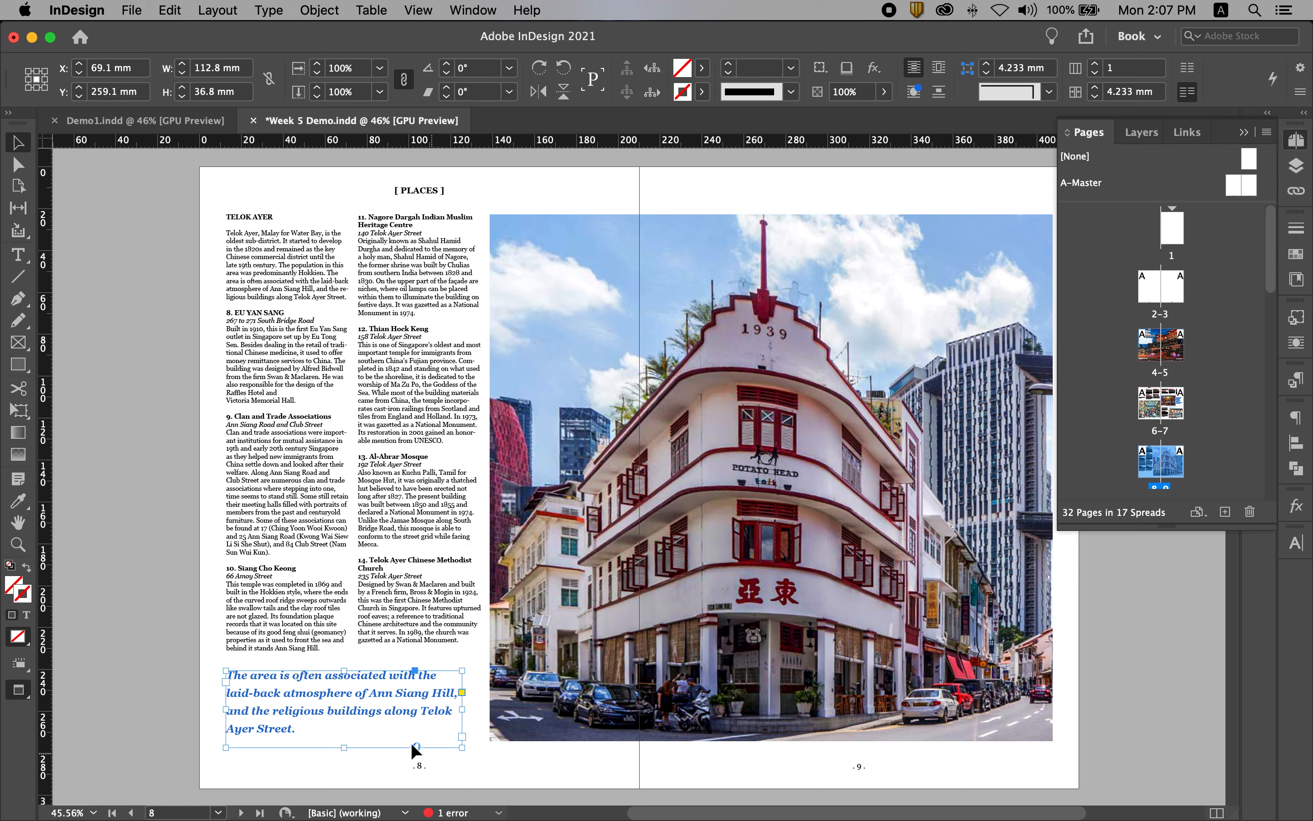
double_click(345, 748)
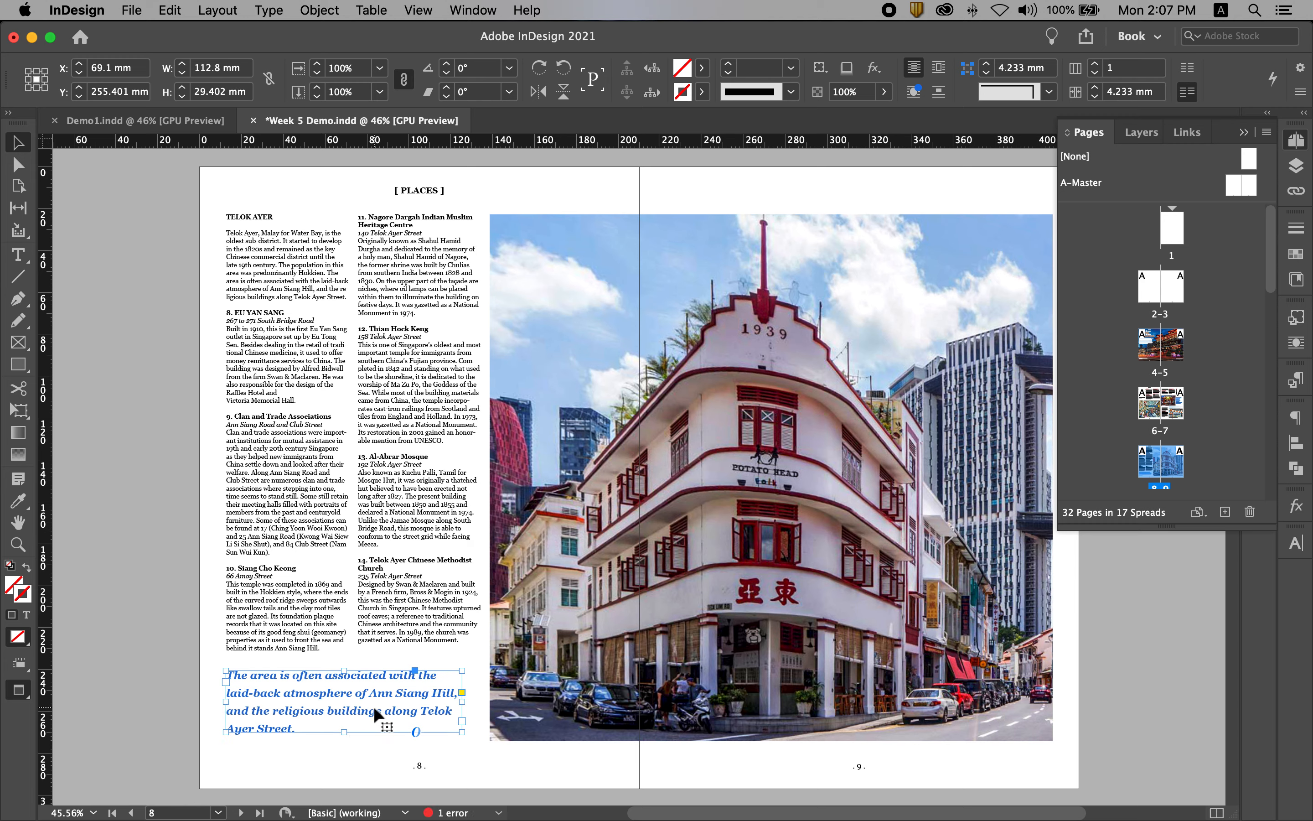
Move the quote frame down to the lower guide, to Y about 259.6 mm, and preview the spread without guides.
key(w)
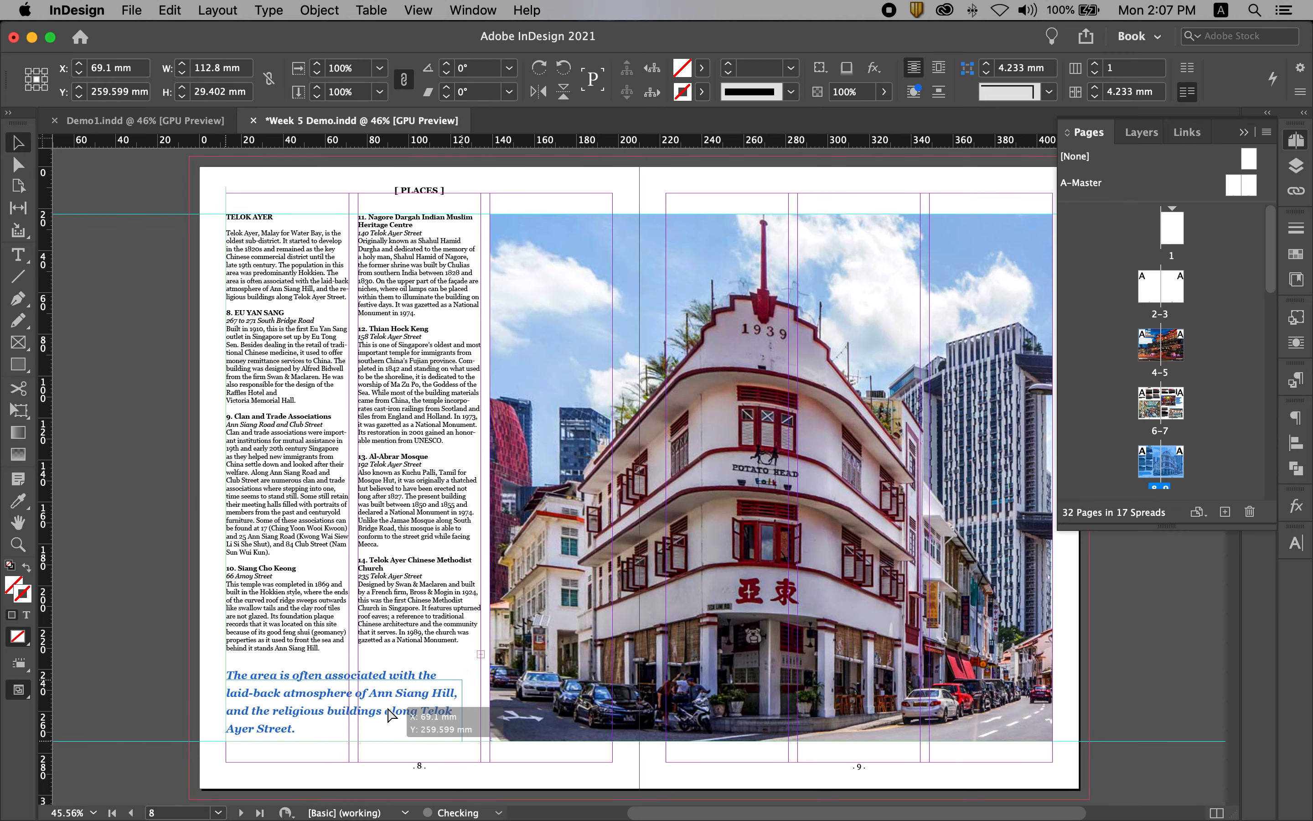
drag(387, 698, 386, 707)
click(146, 682)
key(w)
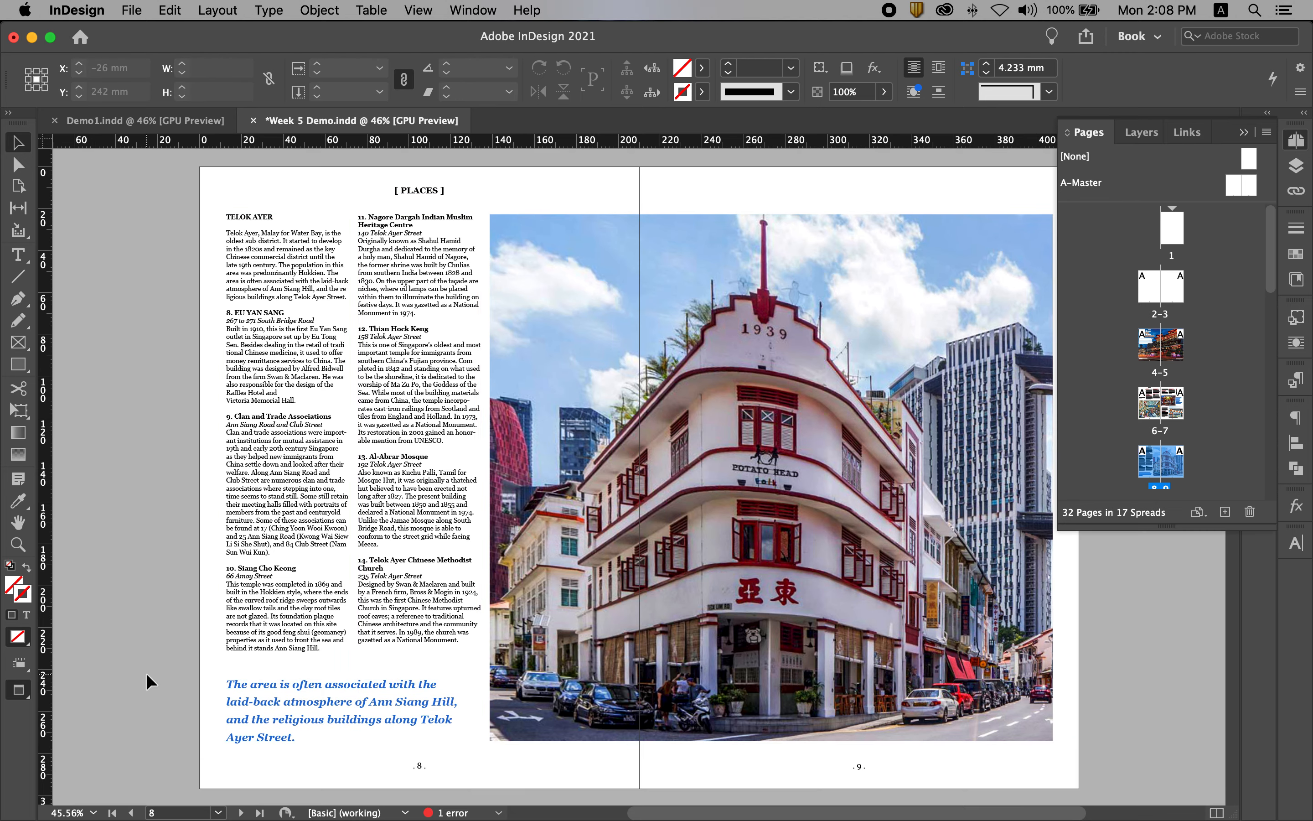
Widen the quote frame to the second column's edge, about 121.7 mm, and refit its height to the text.
click(410, 717)
click(163, 631)
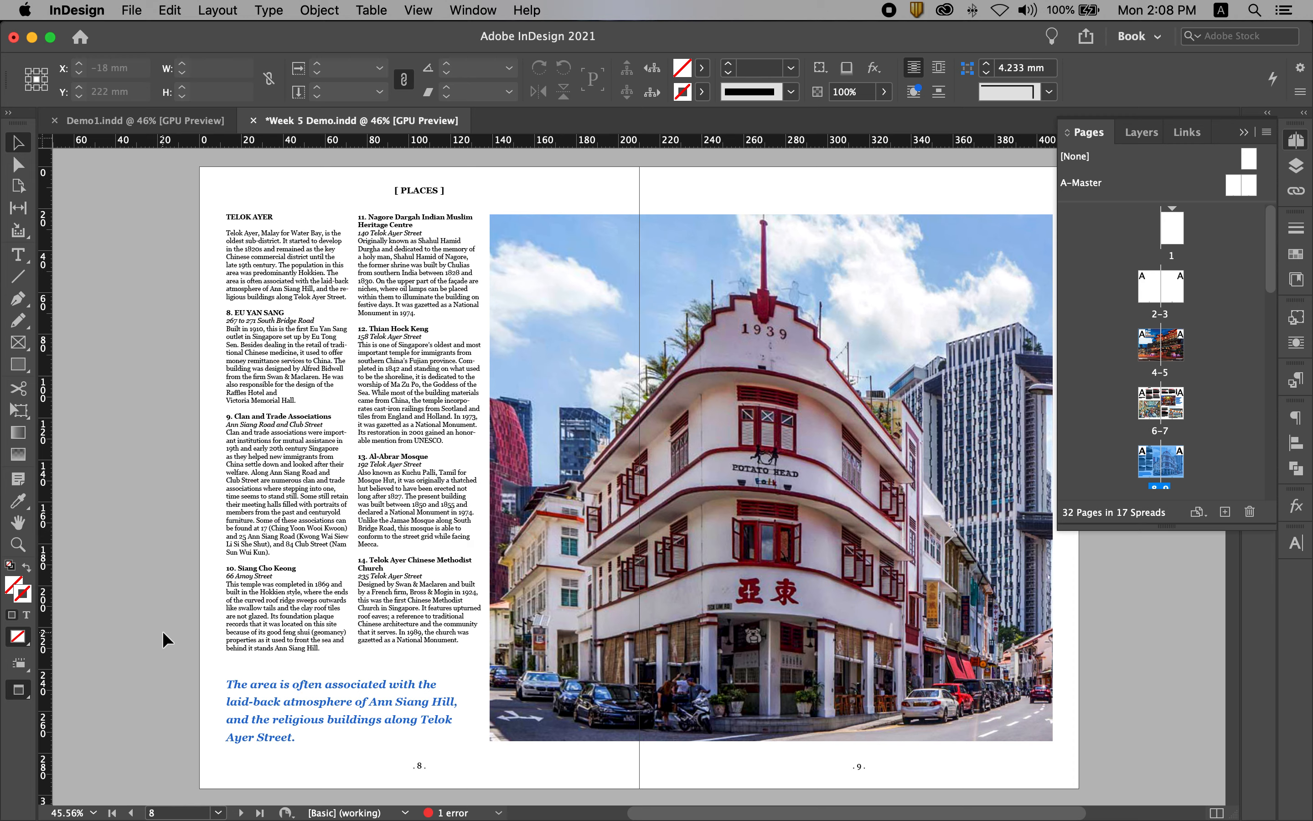
click(458, 715)
drag(462, 712, 480, 713)
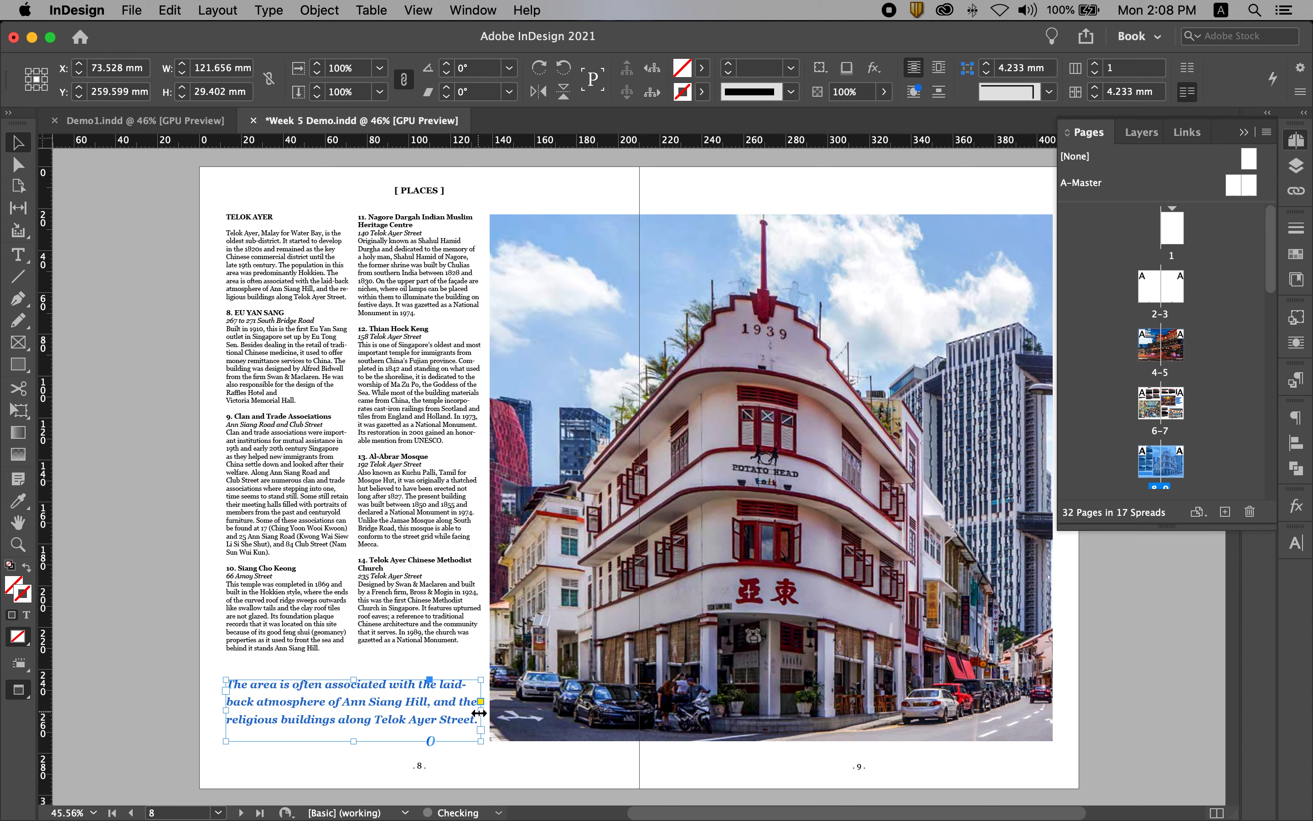
double_click(354, 740)
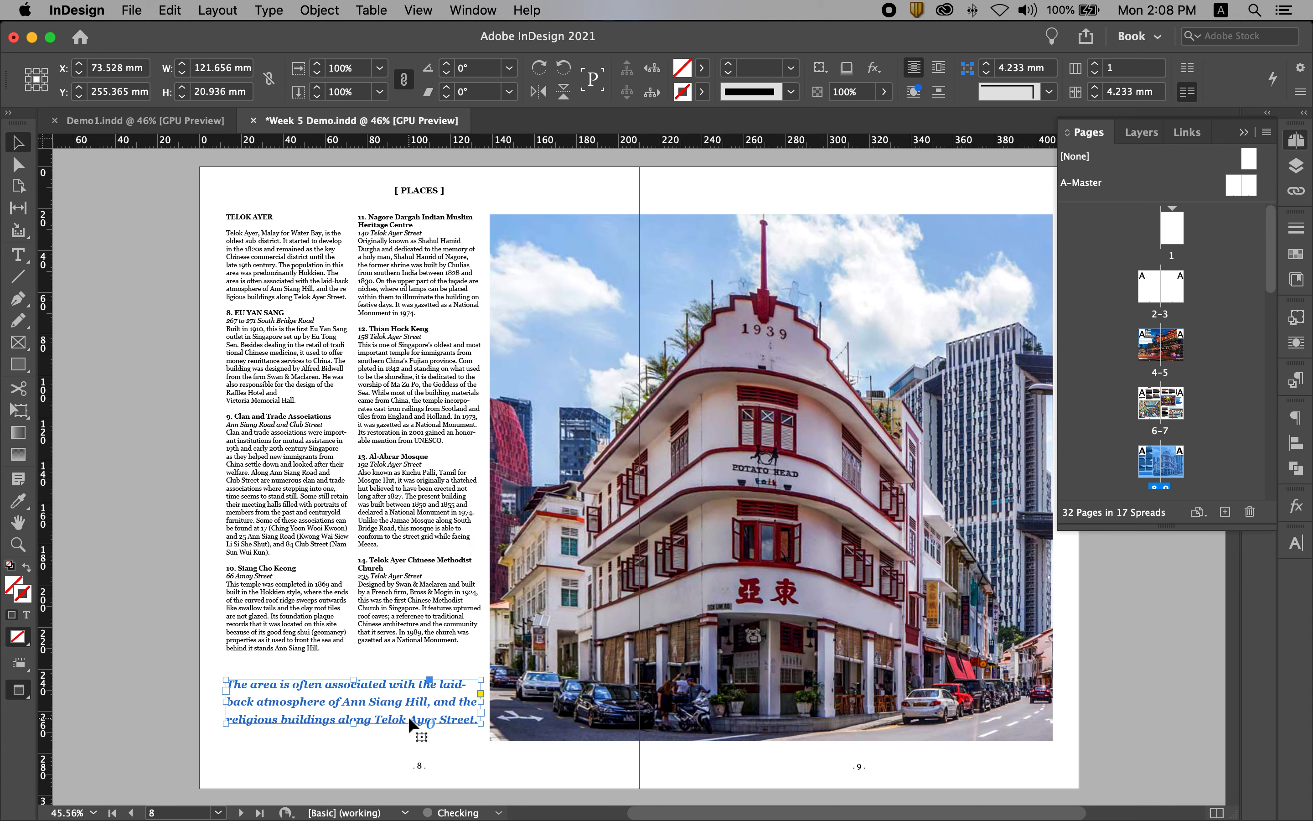
Try the quote at the lower guide and settle it higher, at Y about 255.5 mm.
drag(415, 706, 420, 723)
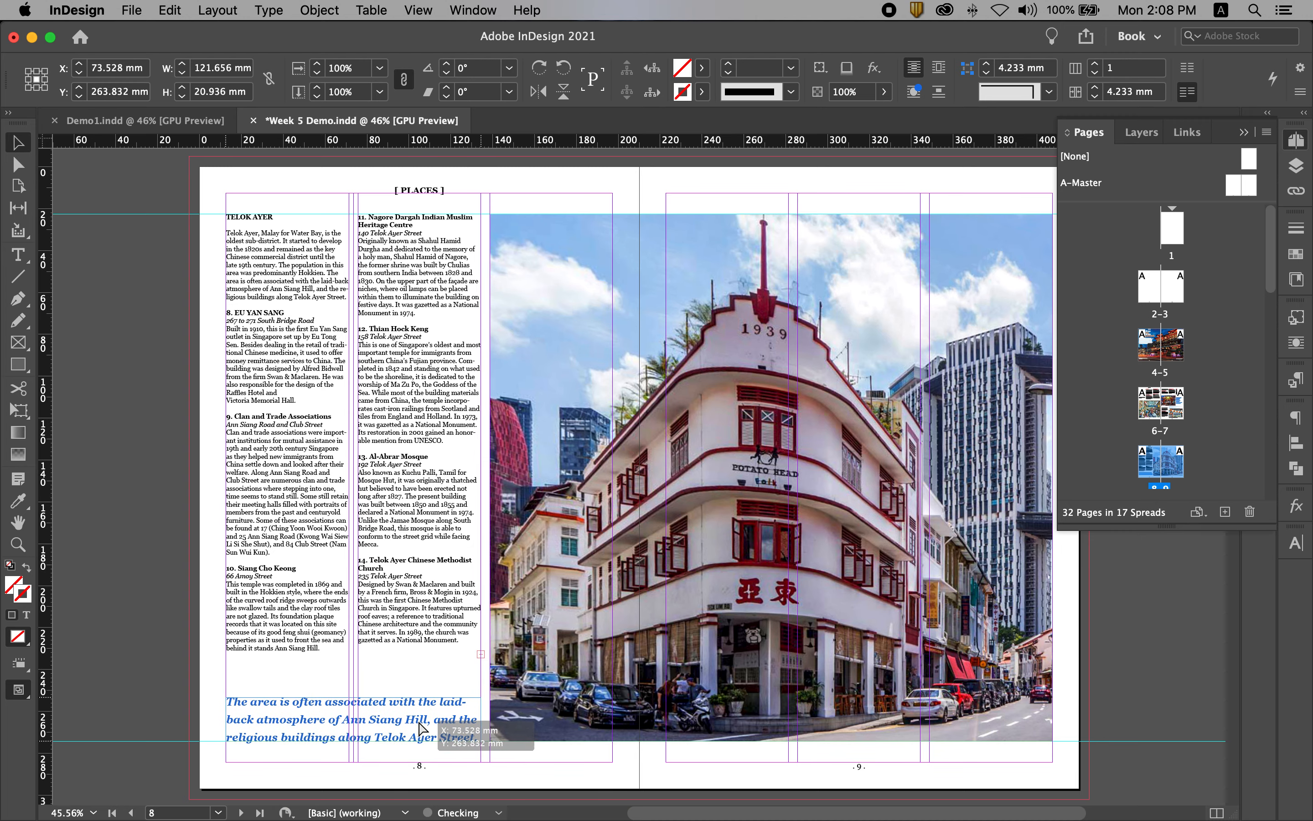
click(142, 599)
key(w)
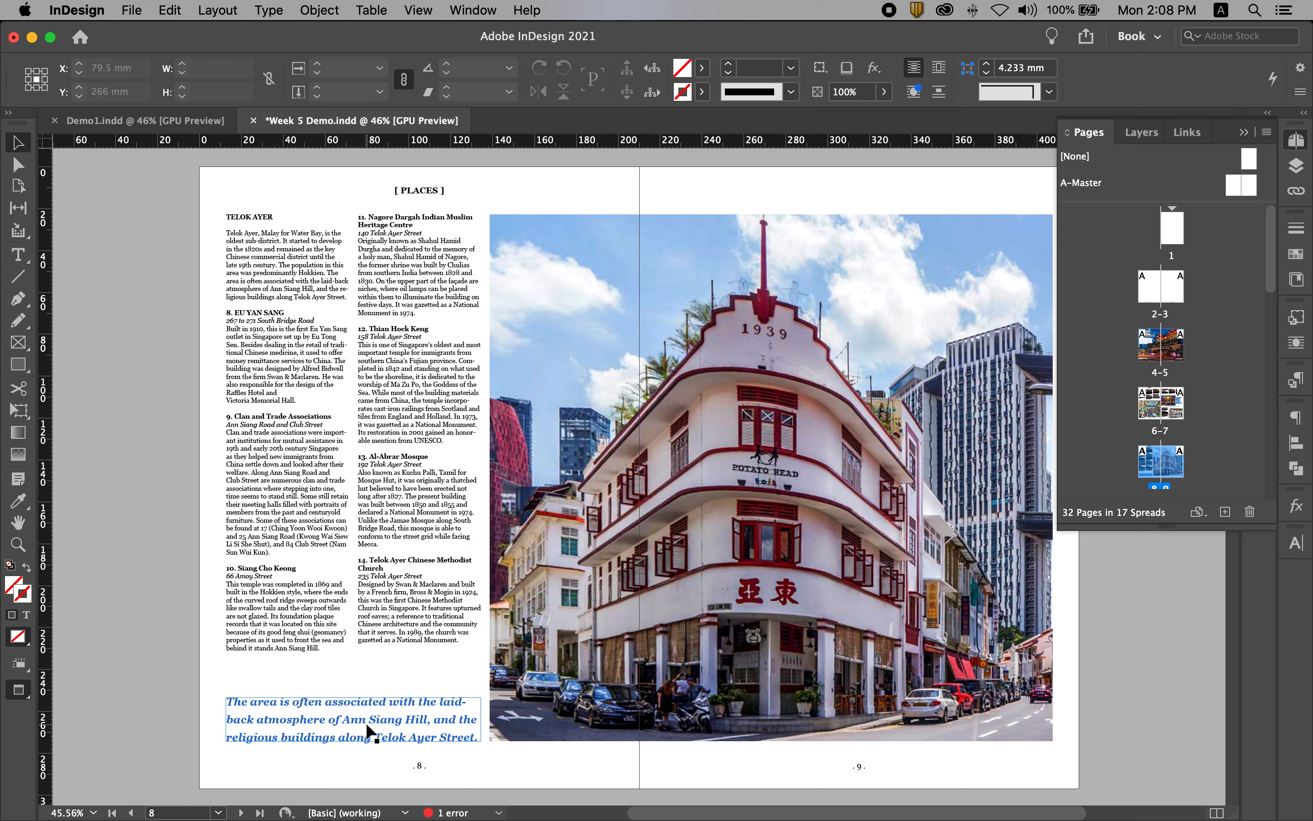
drag(367, 725, 368, 706)
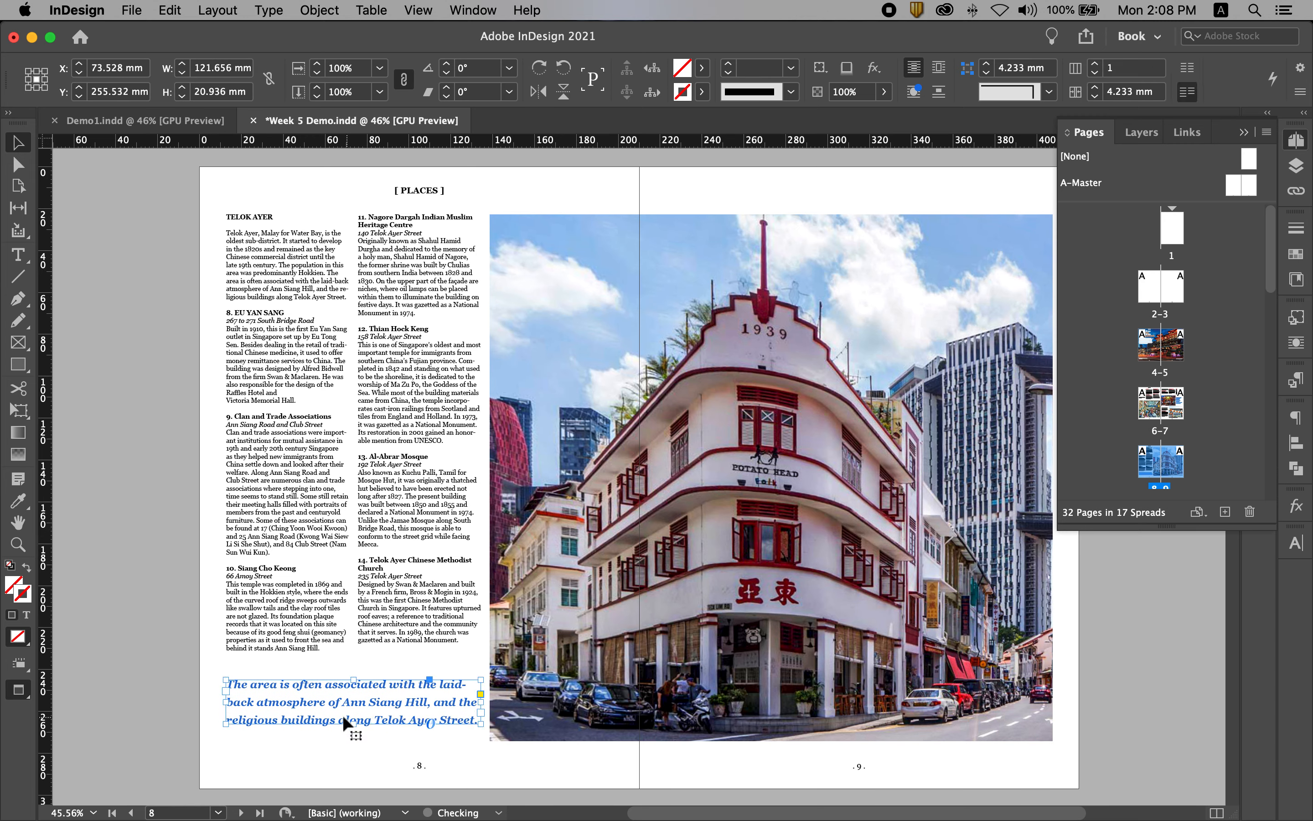
click(115, 583)
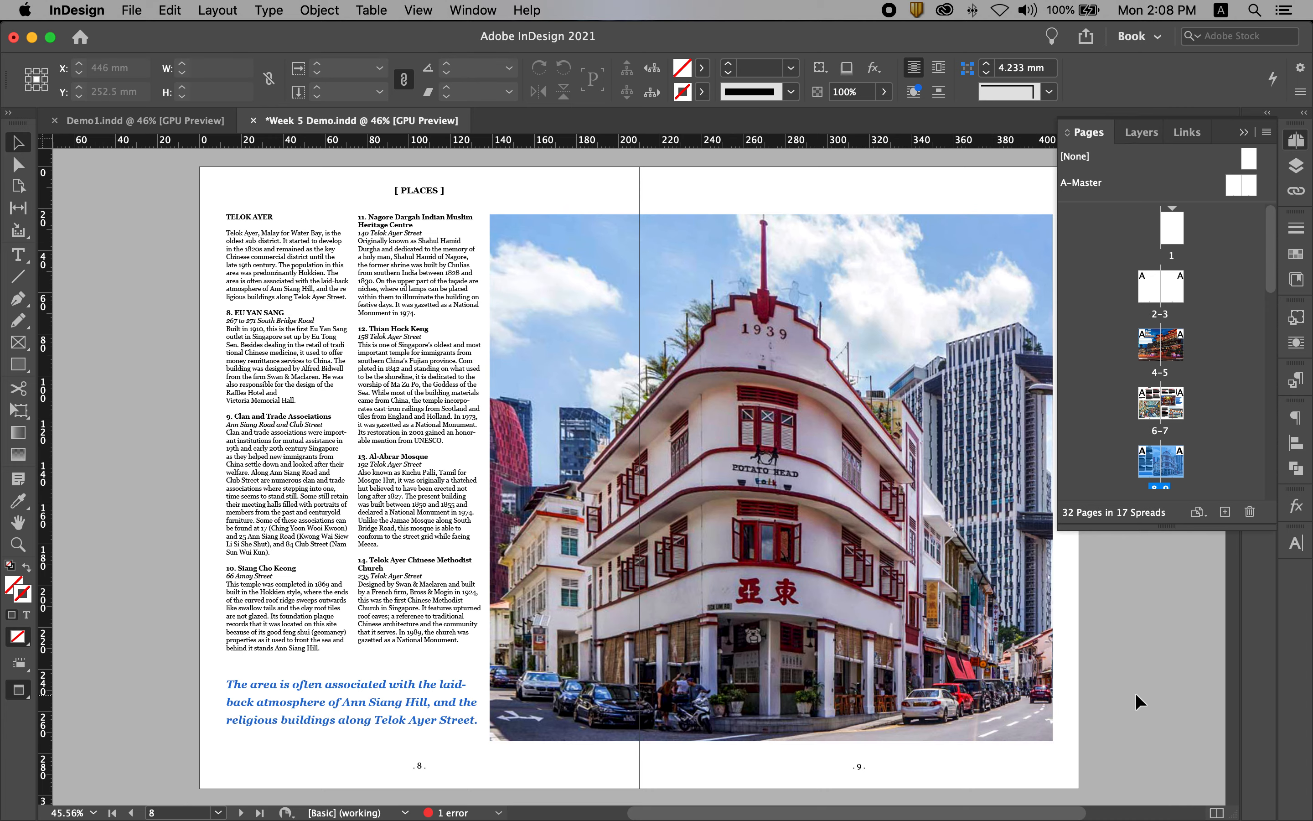
Copy the caption "Colourful buildings are a common sight in Chinatown." from page 7 and place it below page 9's photo, ending at the outer margin.
double_click(1160, 431)
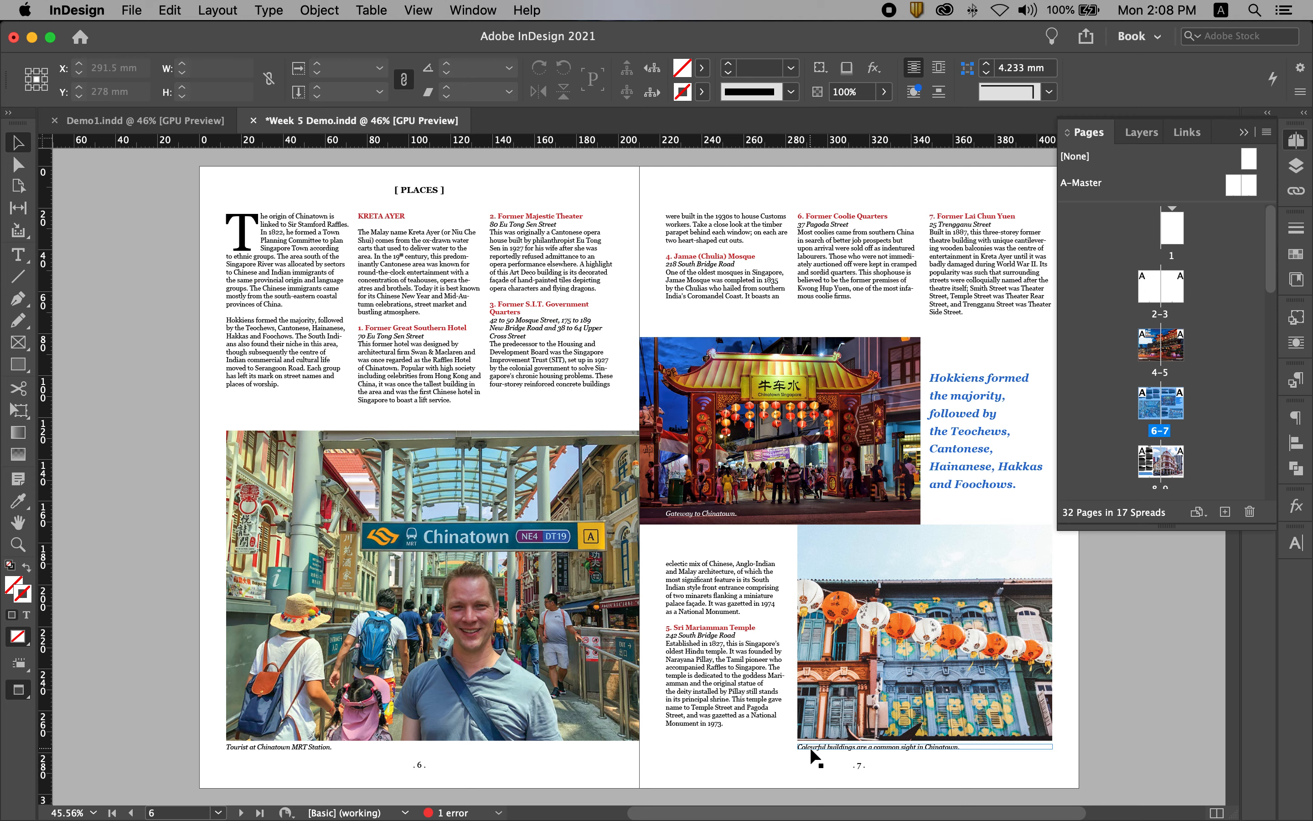
click(836, 749)
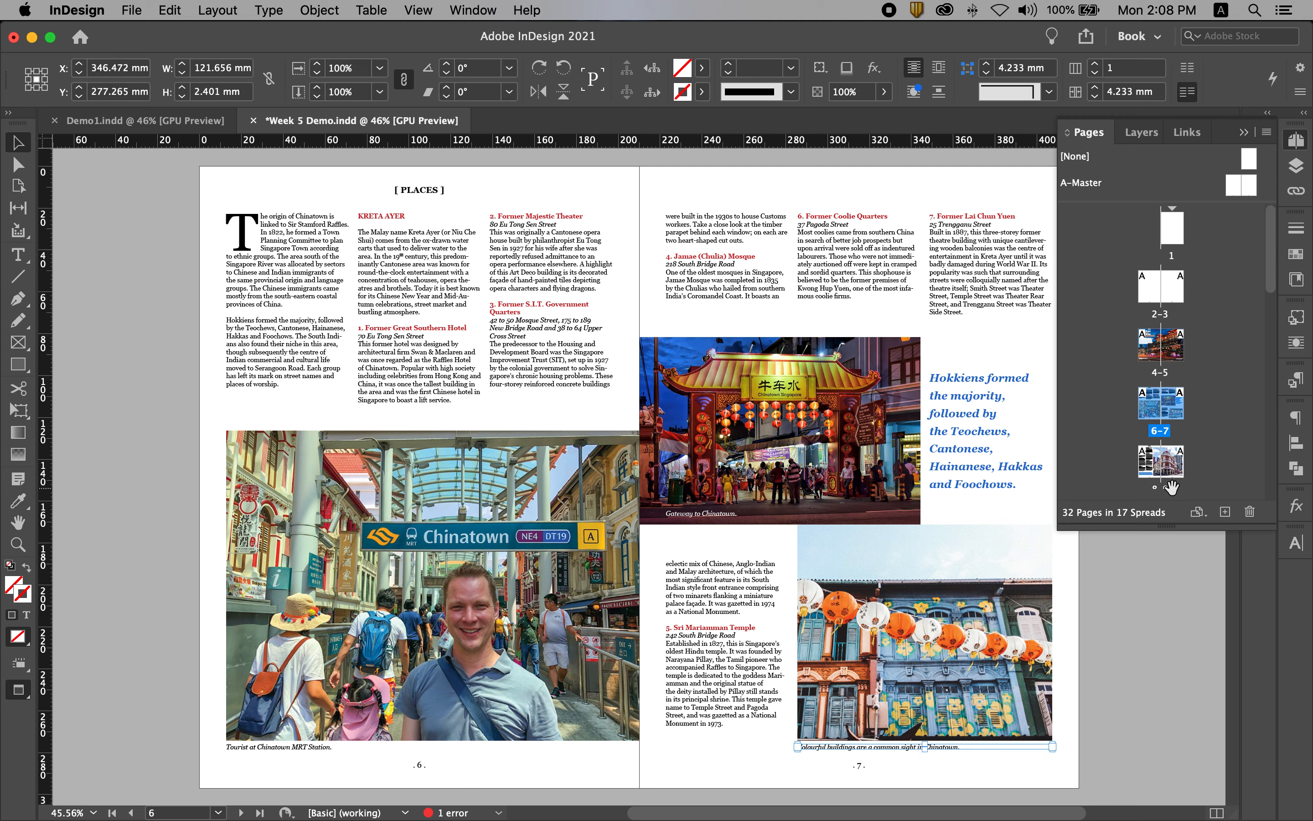
drag(1162, 491, 1161, 478)
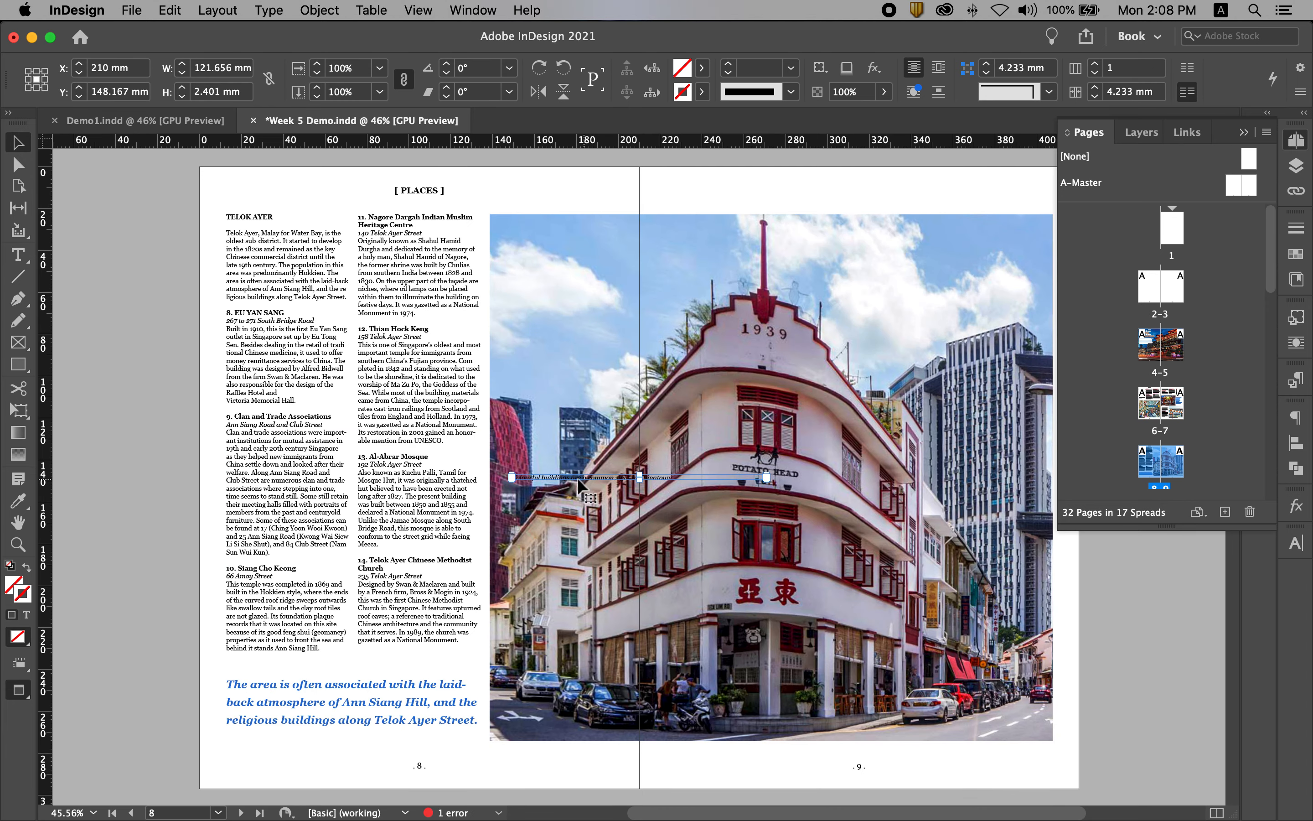
drag(568, 479, 857, 760)
key(w)
scroll(926, 711, up, 10)
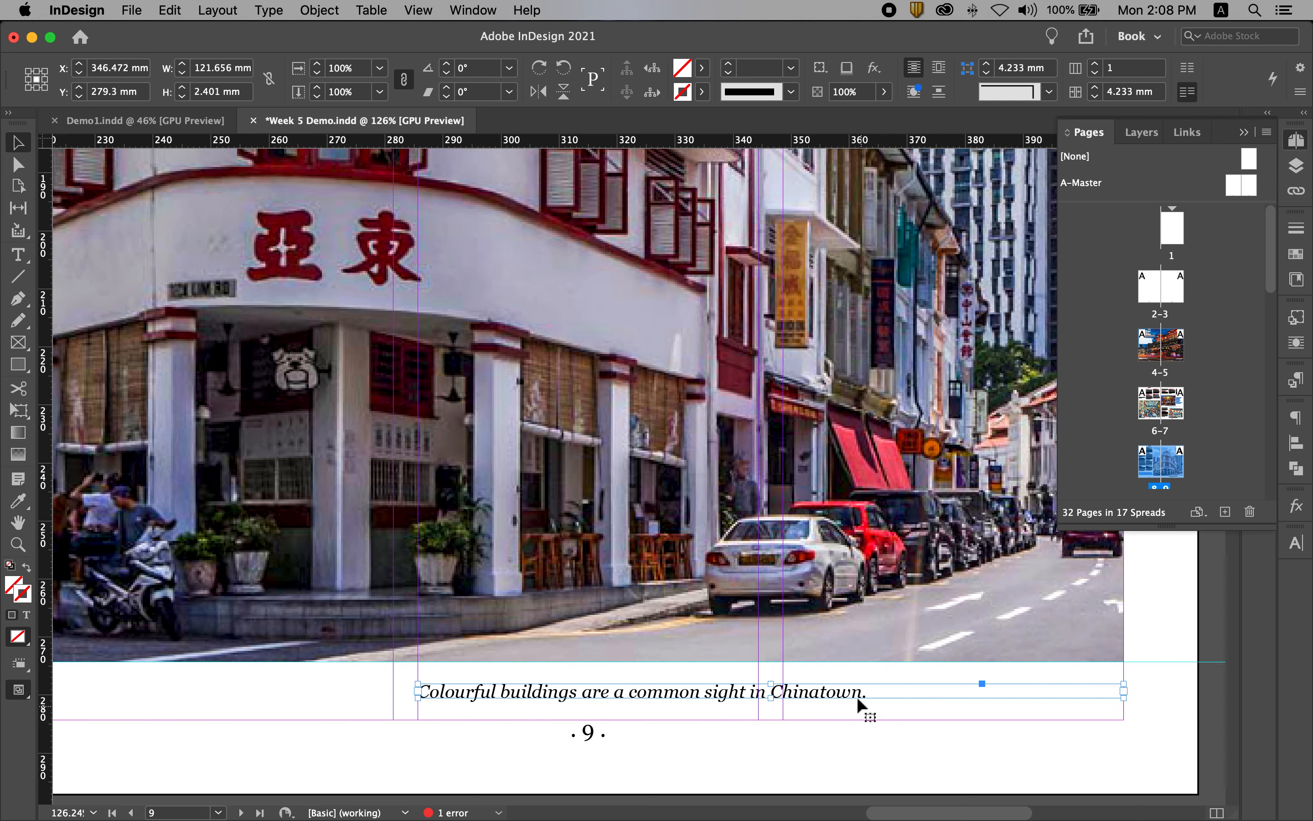
Right-align the caption below page 9's photo and move its frame up close under the photo, to Y about 277.3 mm.
double_click(828, 695)
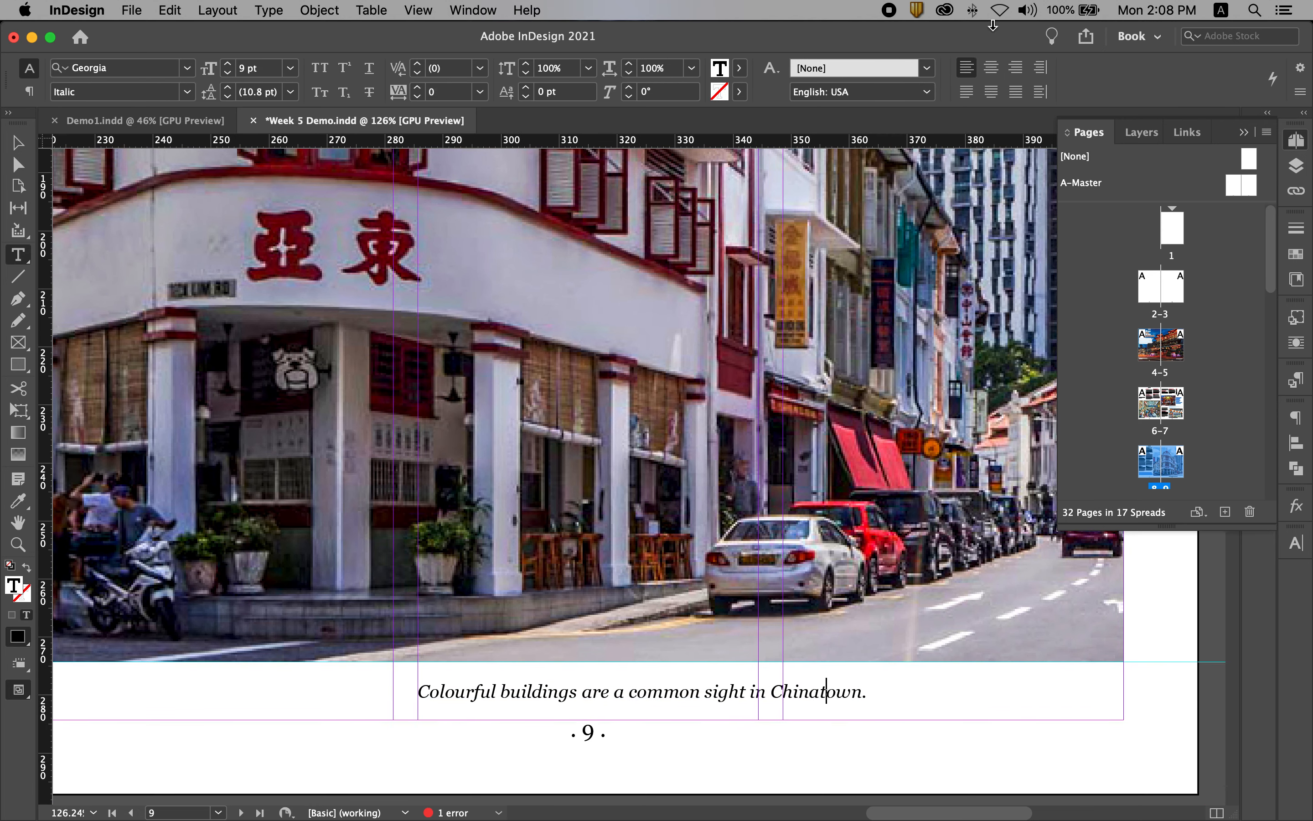
click(1016, 75)
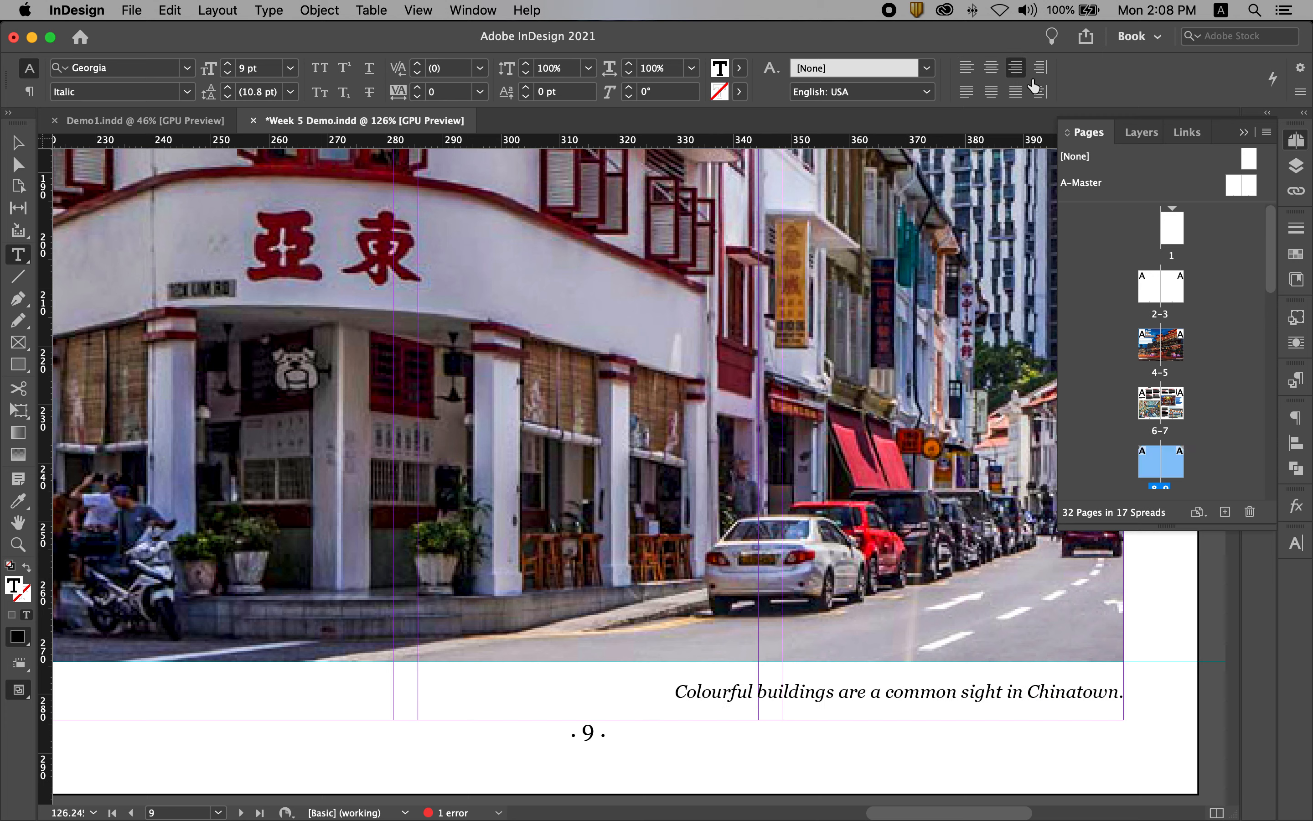
click(16, 145)
drag(1074, 695, 1078, 686)
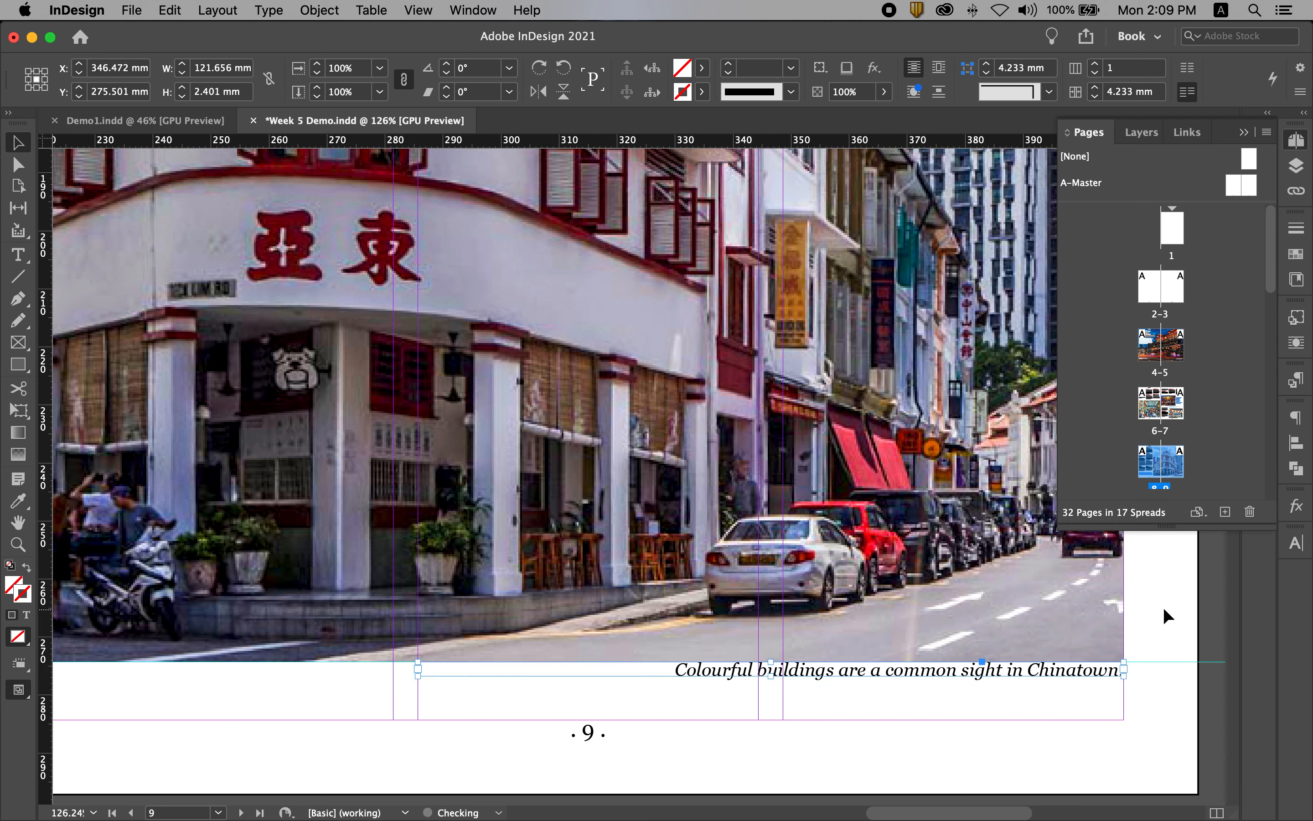
key(Down)
key(Down)
key(Down)
key(Down)
key(Down)
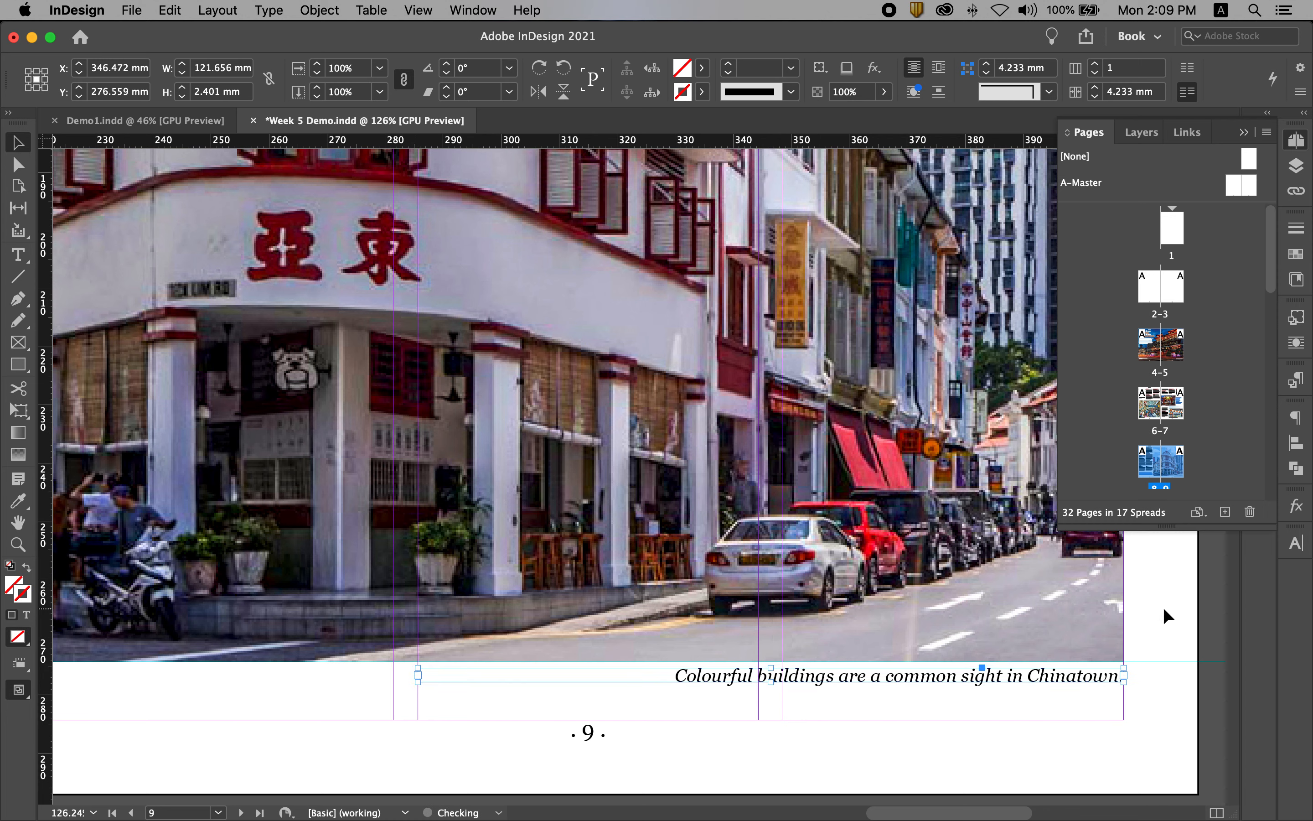
key(super+alt+0)
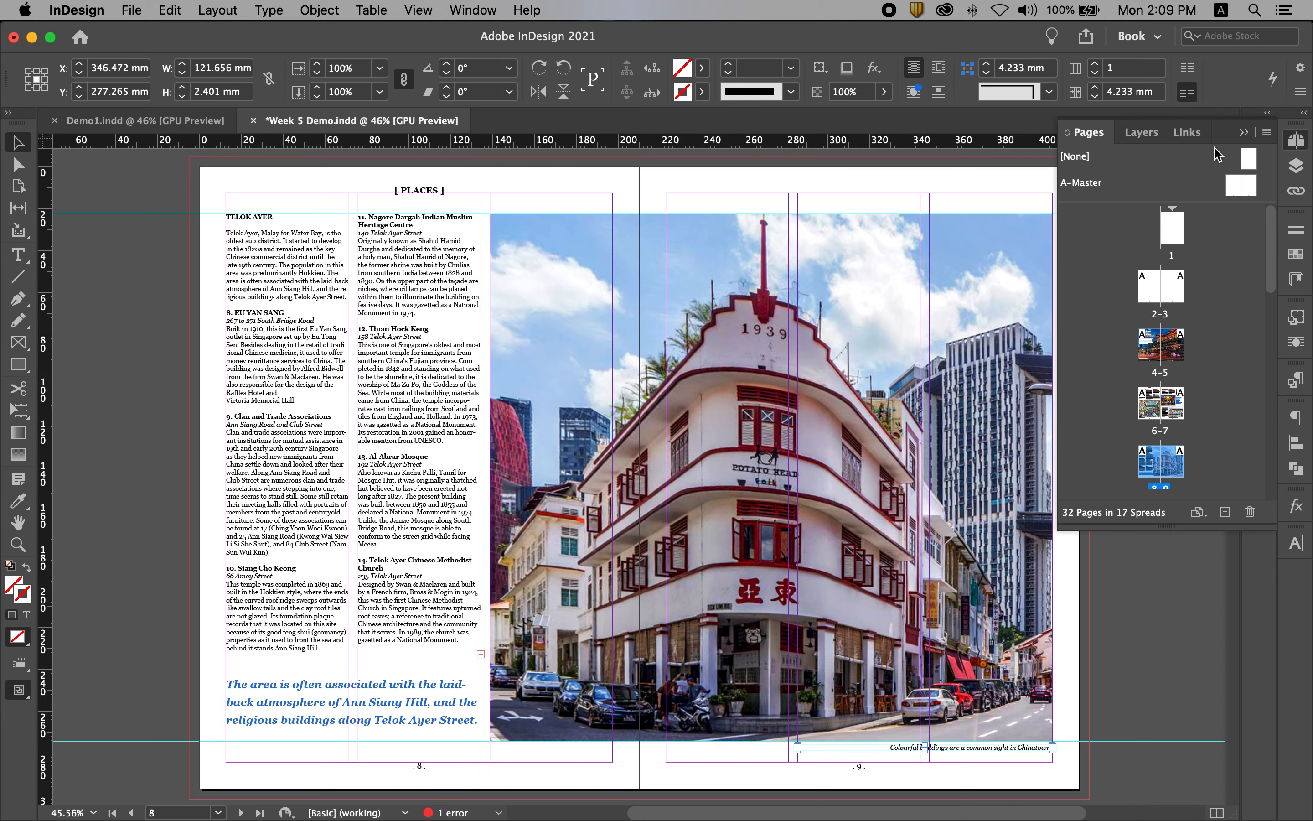
click(1243, 132)
click(1089, 621)
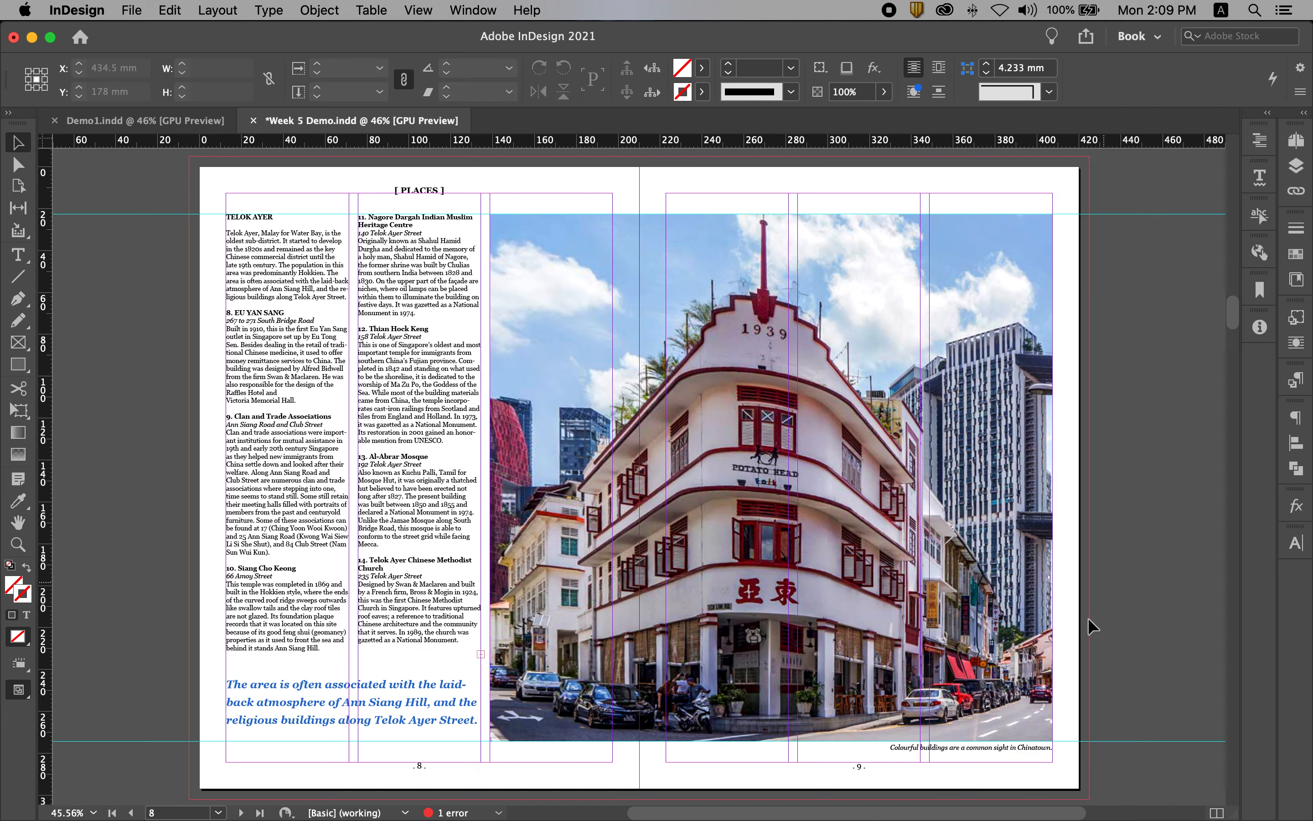
Replace the caption under page 9's photo with "A sunny day in Telok Ayer.".
drag(847, 699, 1037, 668)
drag(1037, 668, 747, 562)
double_click(879, 639)
key(super+a)
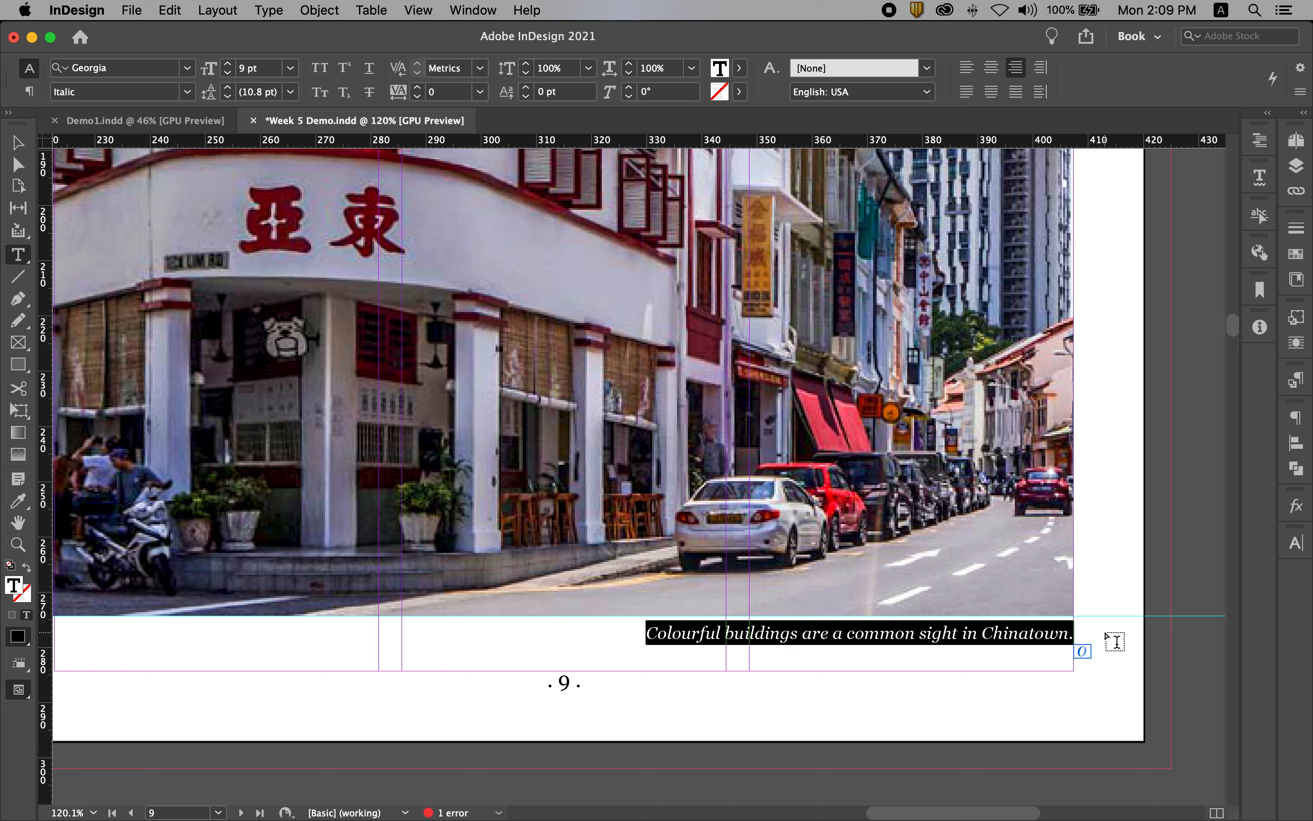
text(A sunny day)
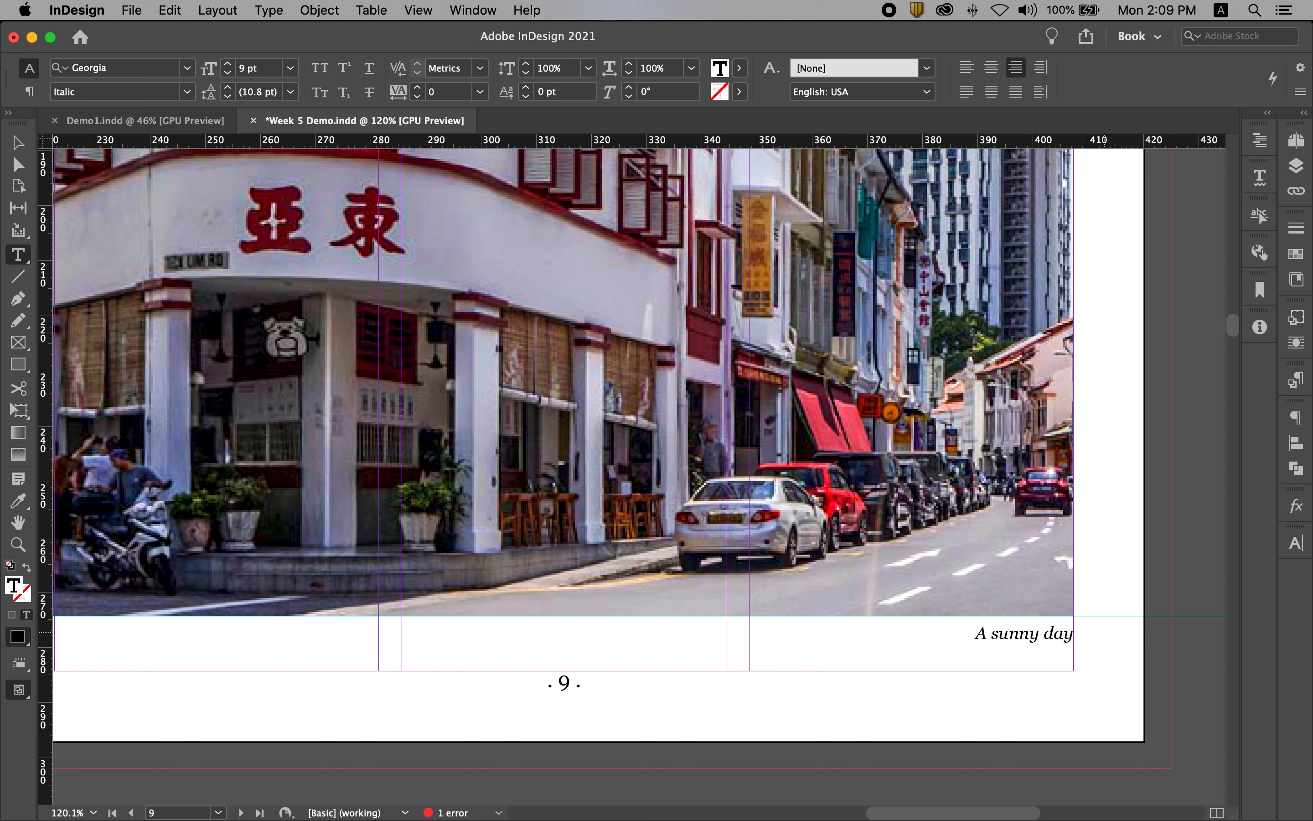
text( in Telok Ayer.)
key(Escape)
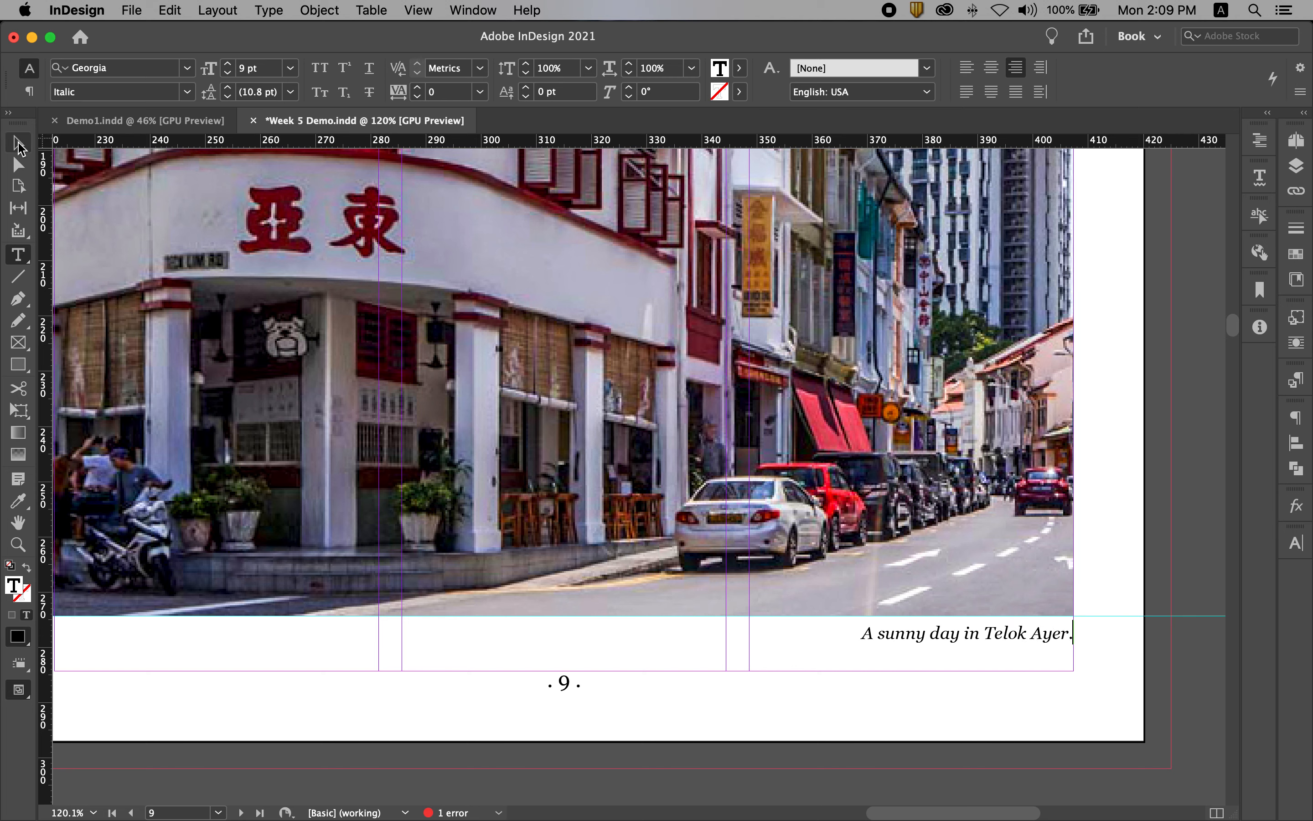
click(1150, 436)
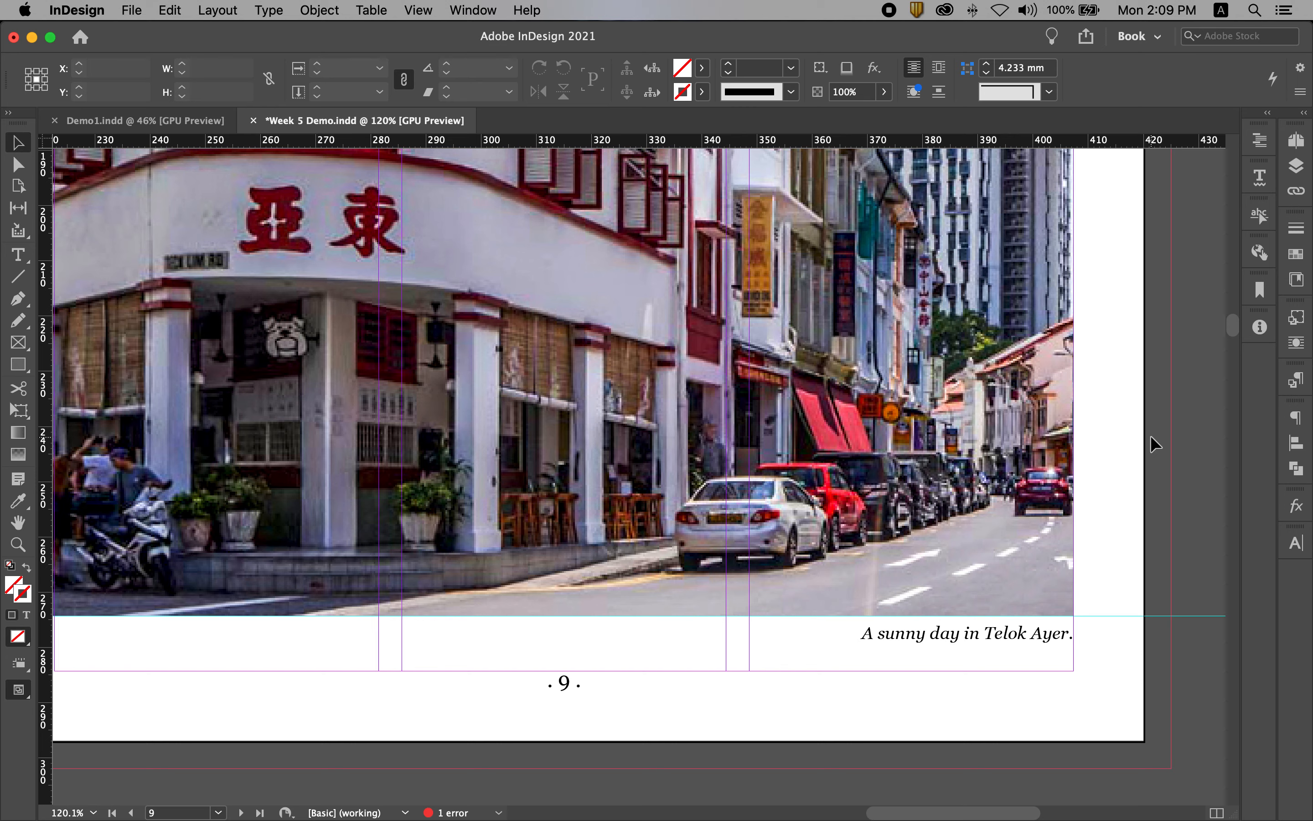
Save the document and preview the whole spread 8–9 without guides.
key(super+alt+0)
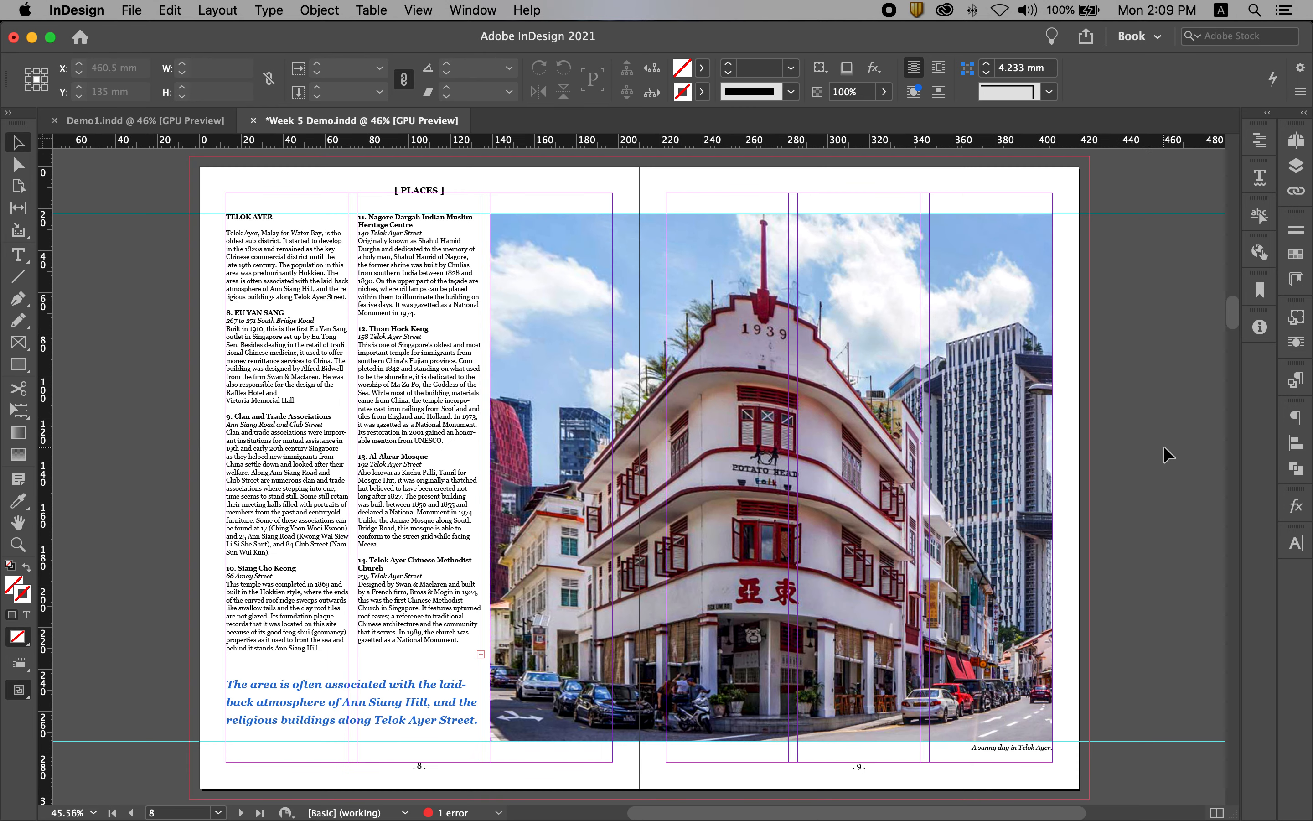
key(super+s)
key(w)
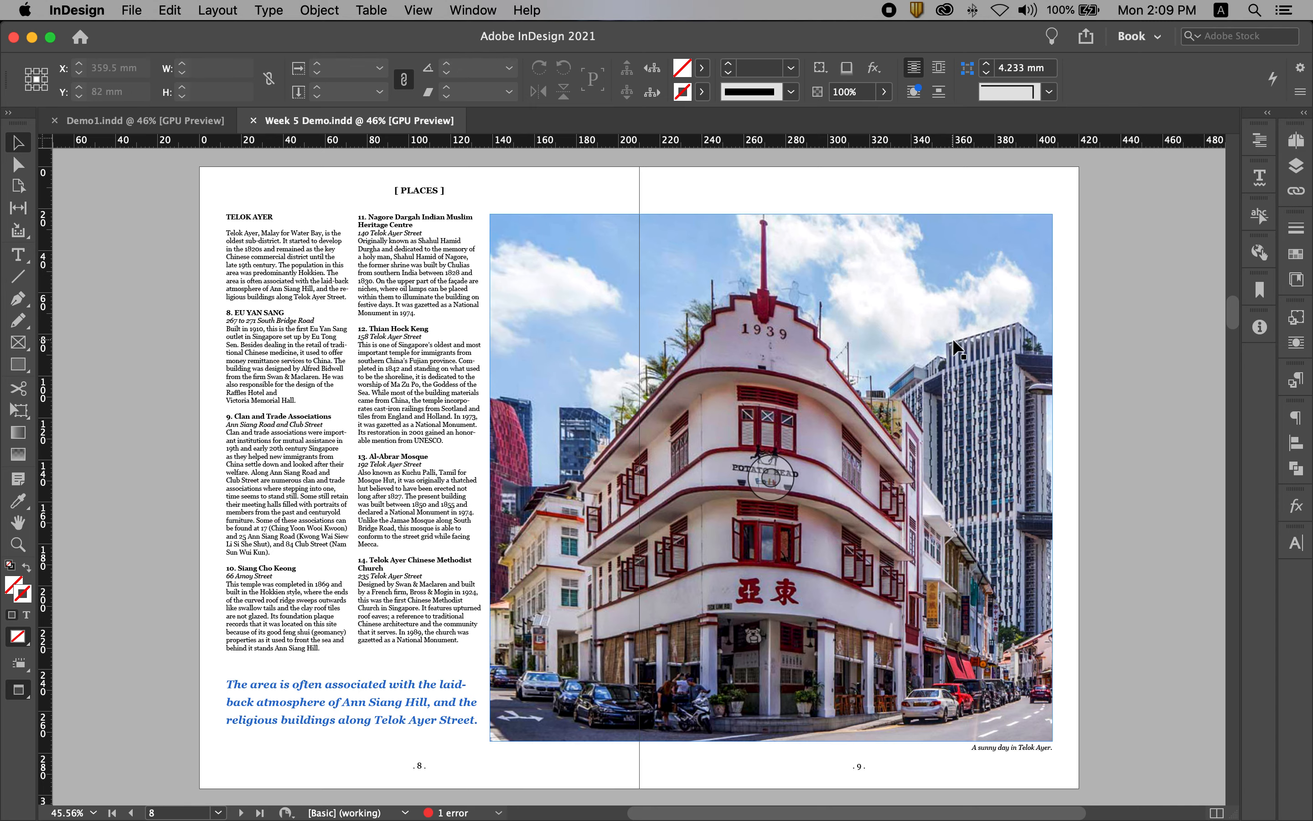
key(w)
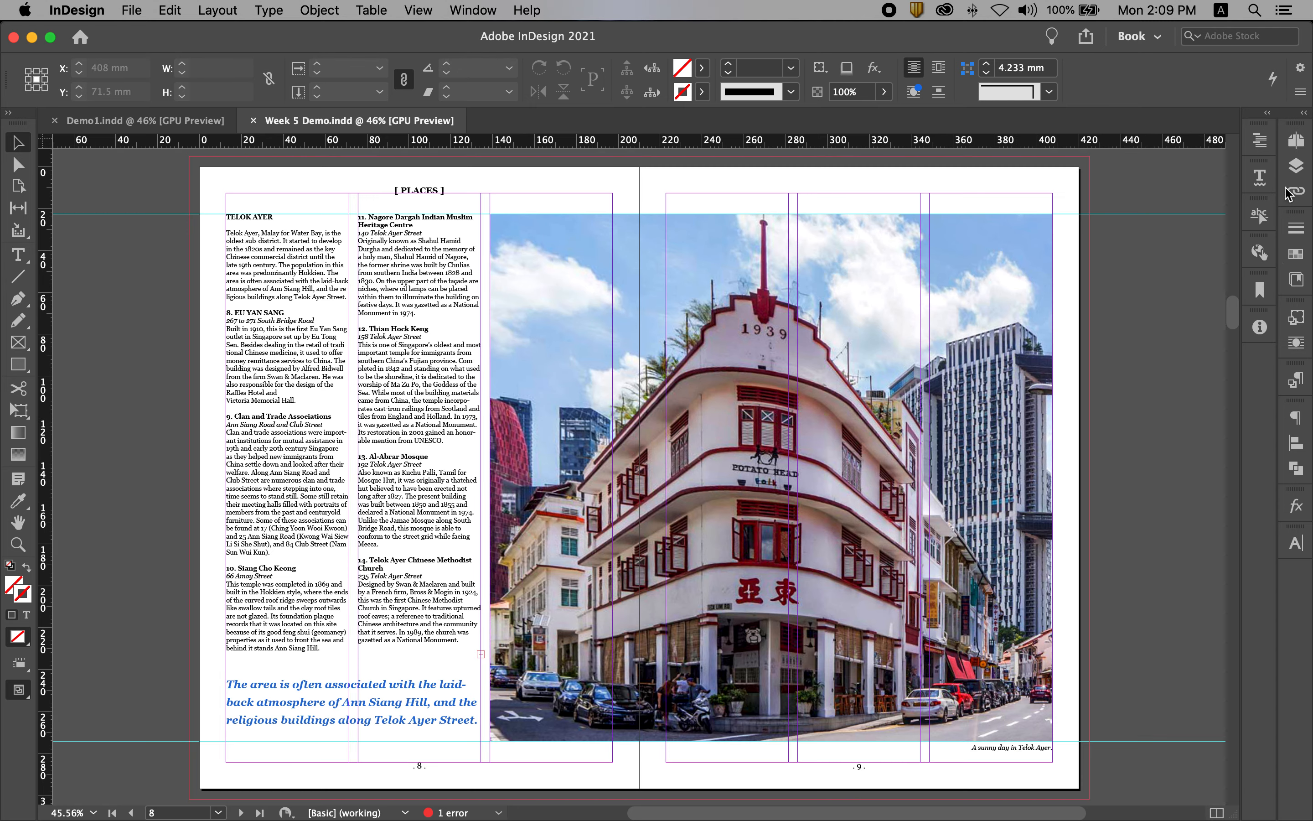
Examine the heading colours on spread 6–7 and return to spread 8–9.
click(1296, 140)
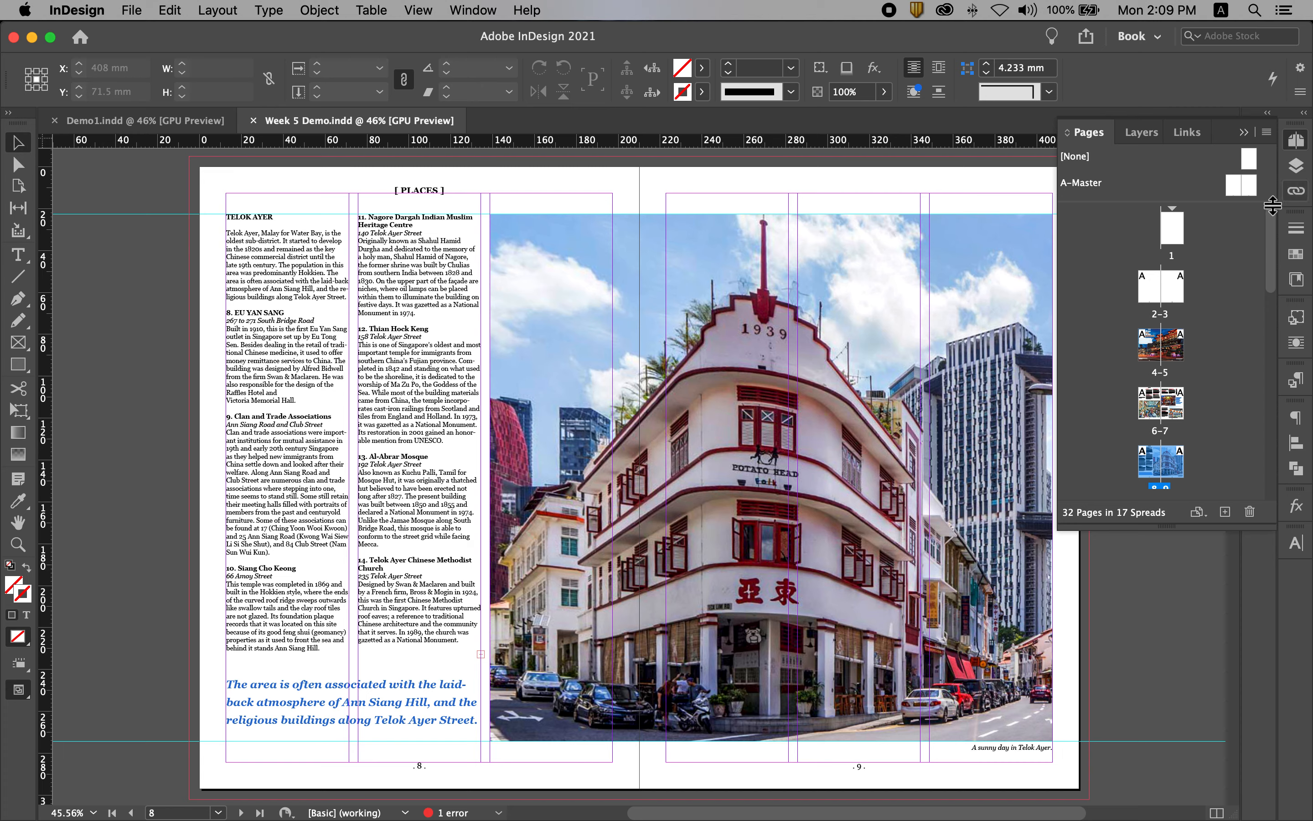
double_click(1162, 432)
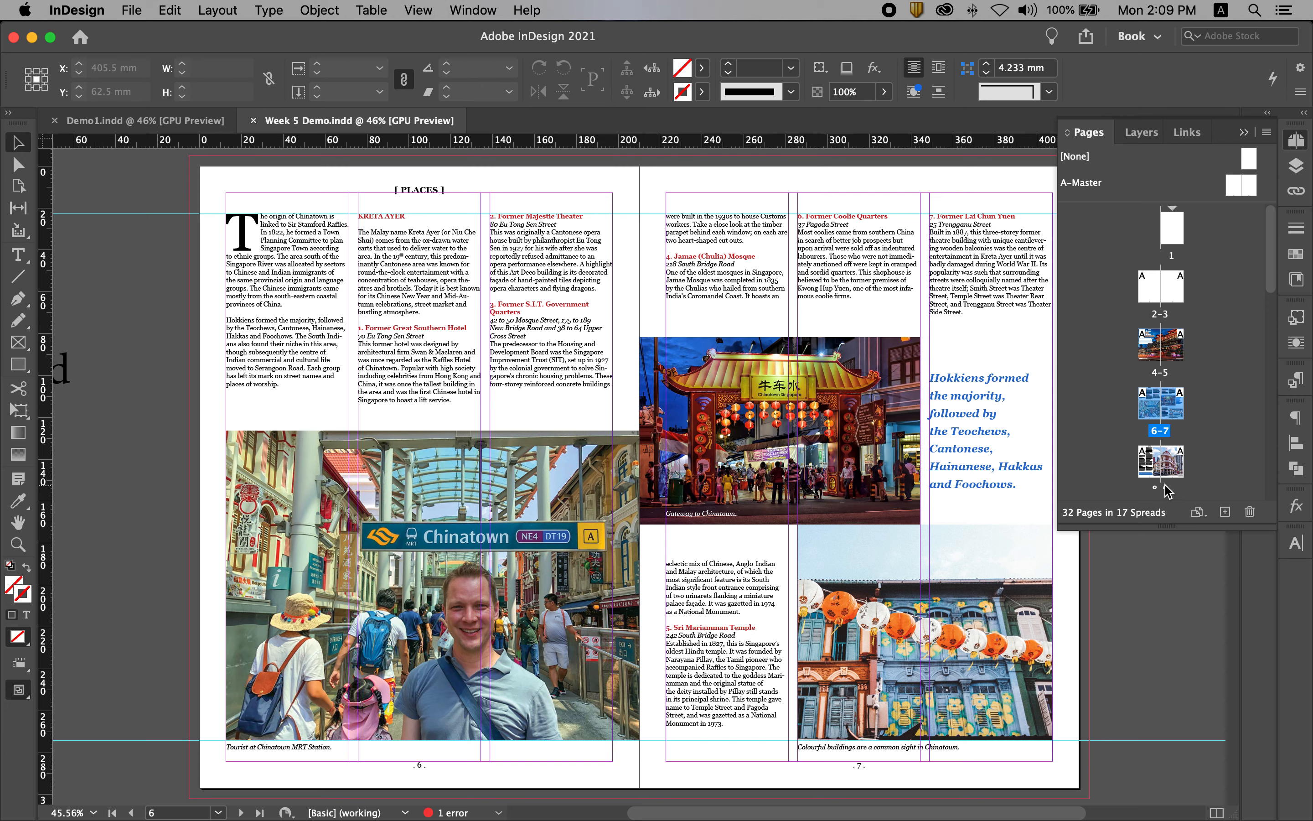
scroll(1219, 451, down, 2)
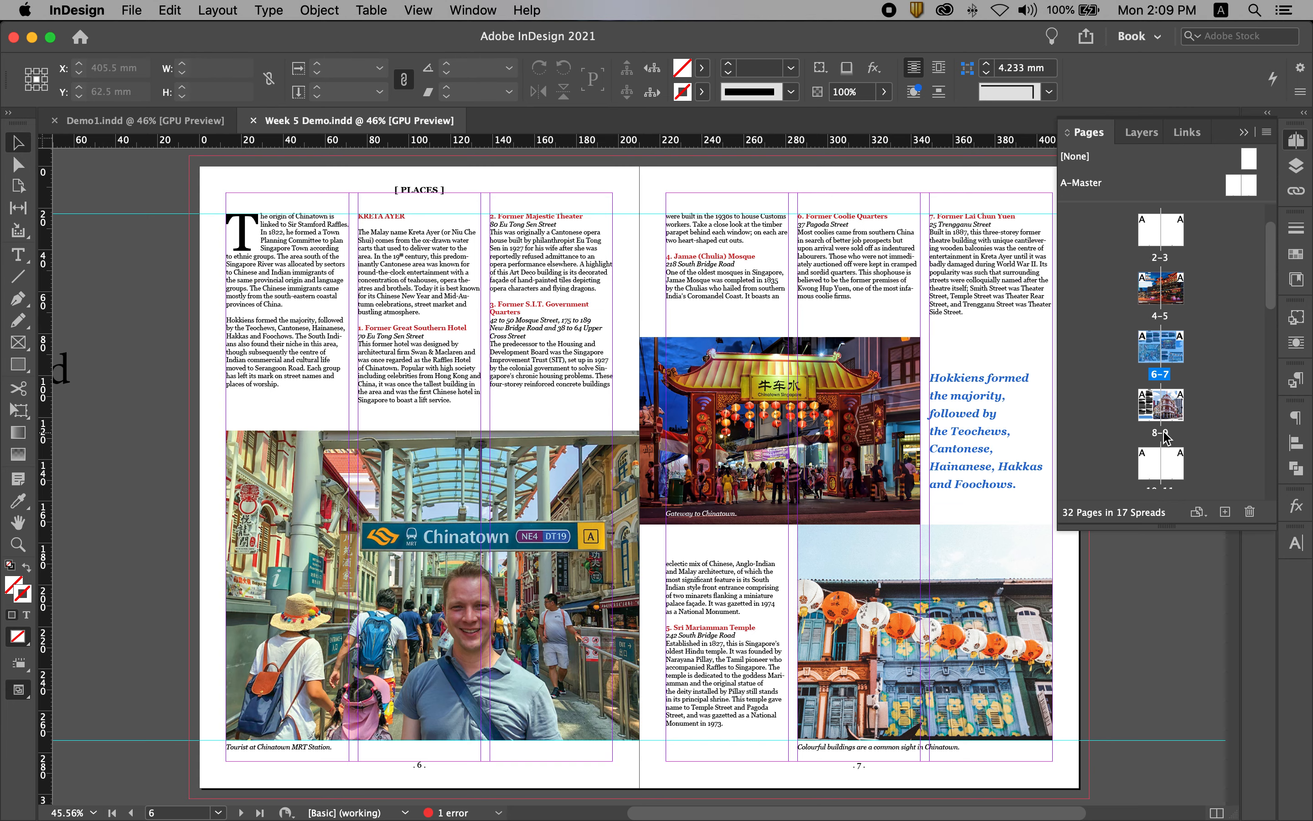
double_click(1163, 433)
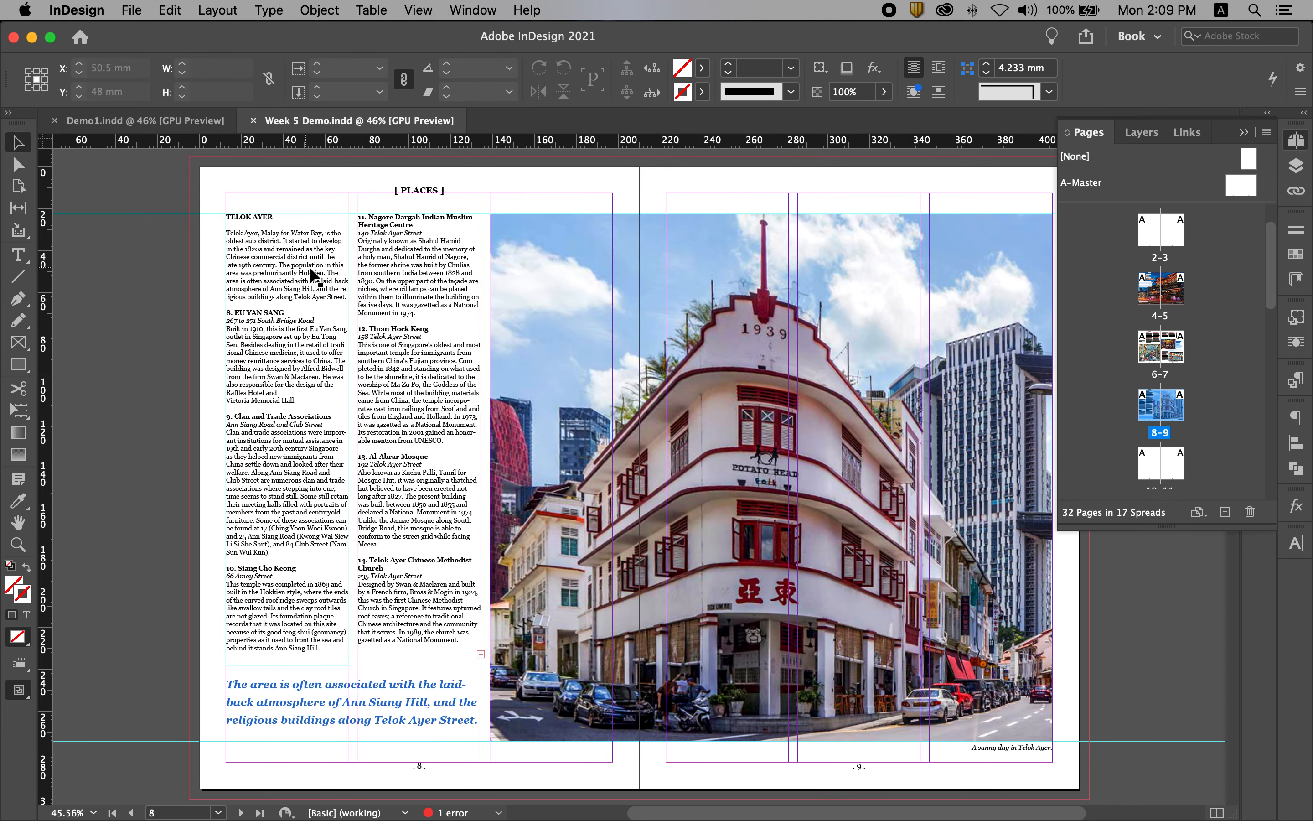
Apply the red C=15 M=100 Y=100 swatch to the first column's headings, "TELOK AYER" and items 8, 9 and 10.
click(1296, 253)
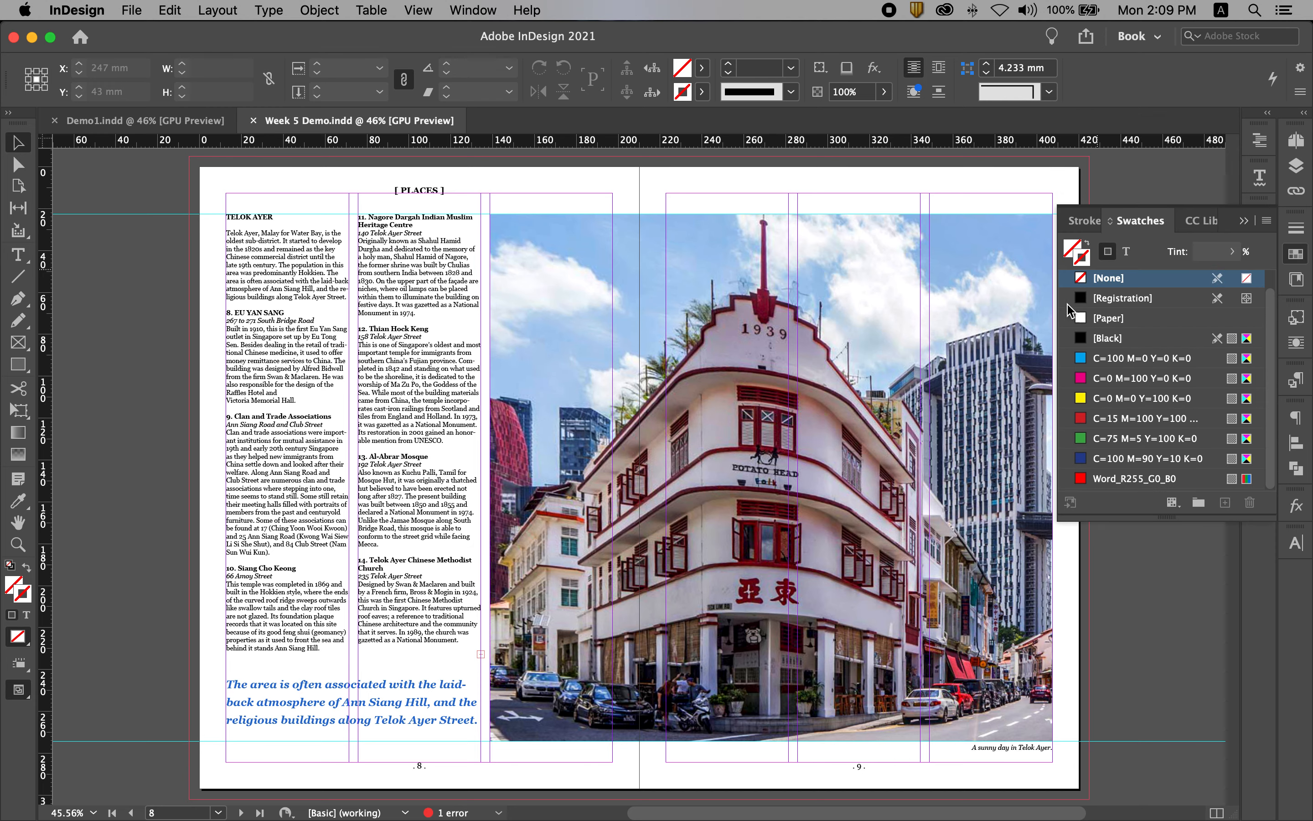
double_click(274, 216)
drag(274, 216, 197, 215)
click(1116, 419)
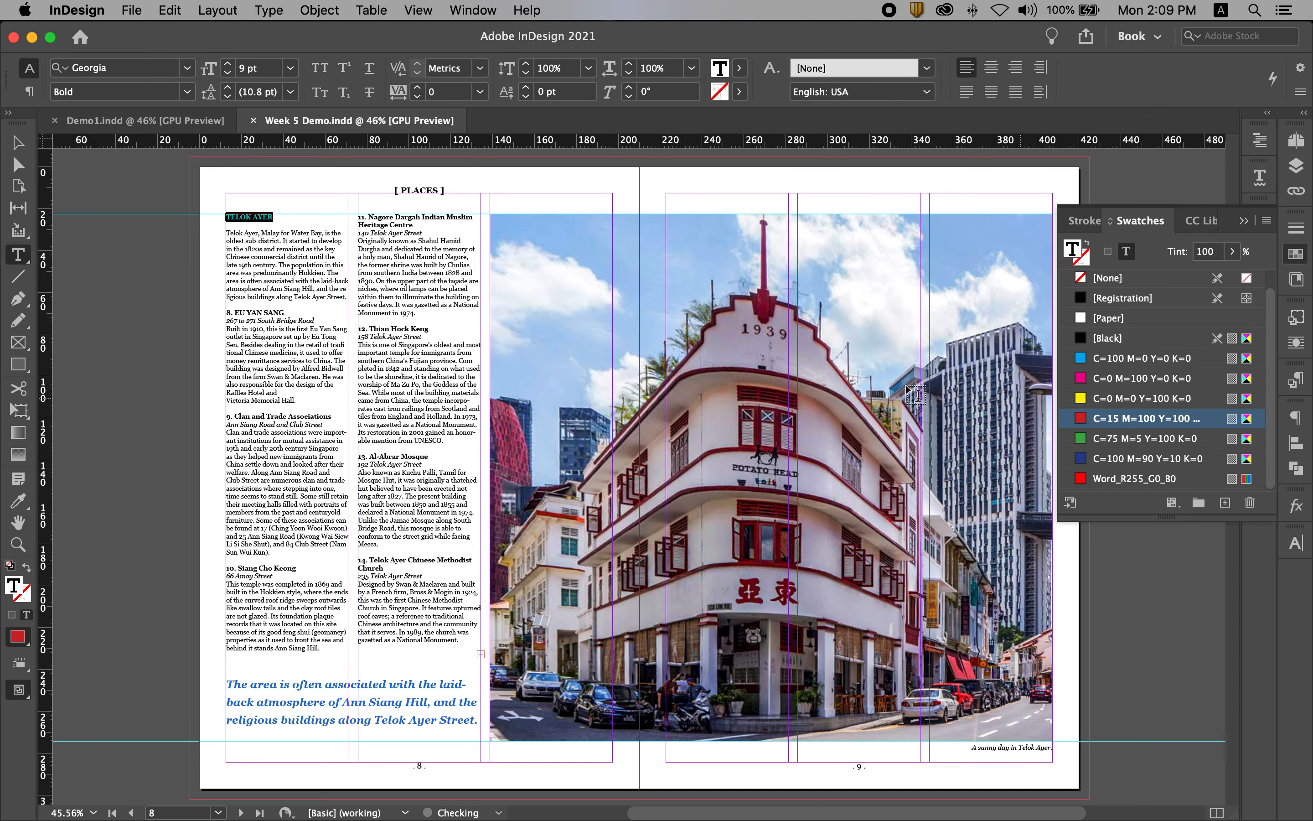
click(196, 309)
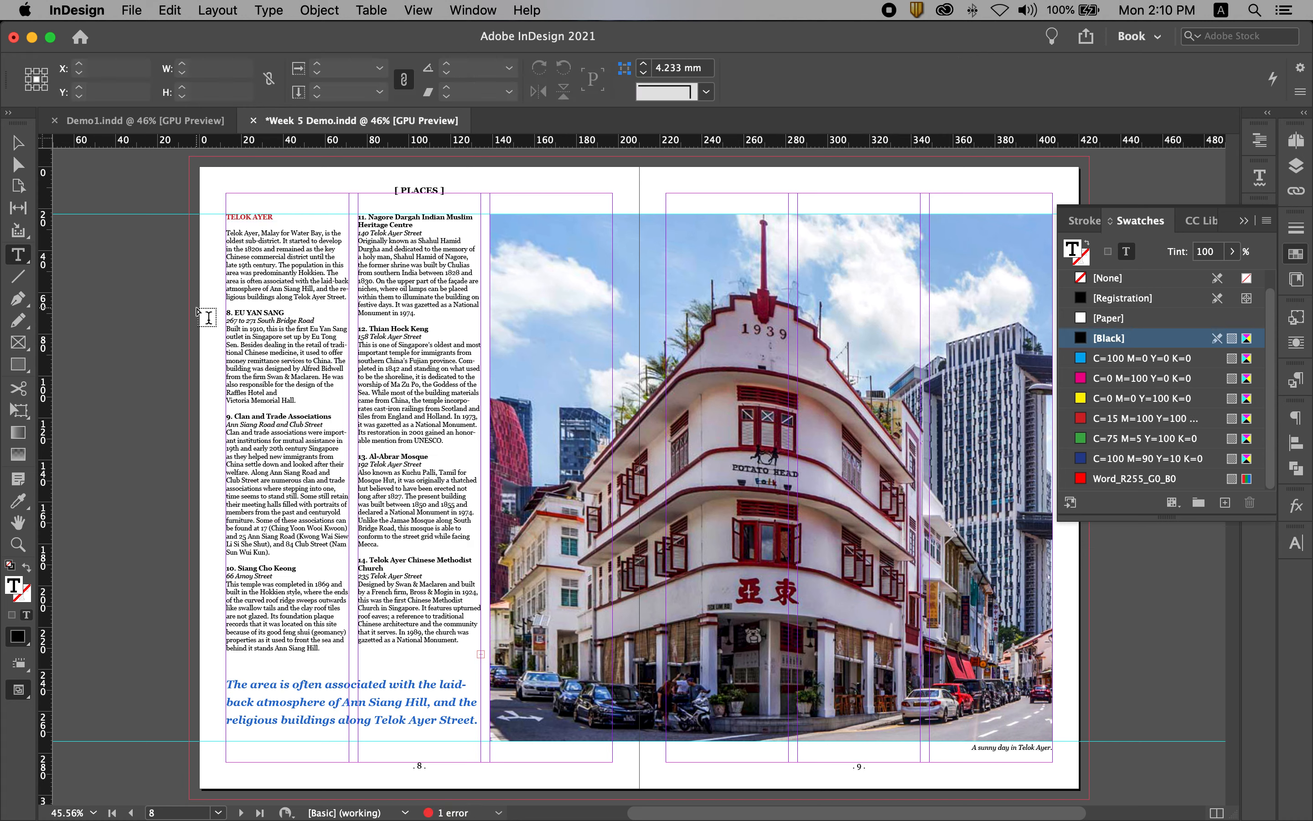
triple_click(288, 312)
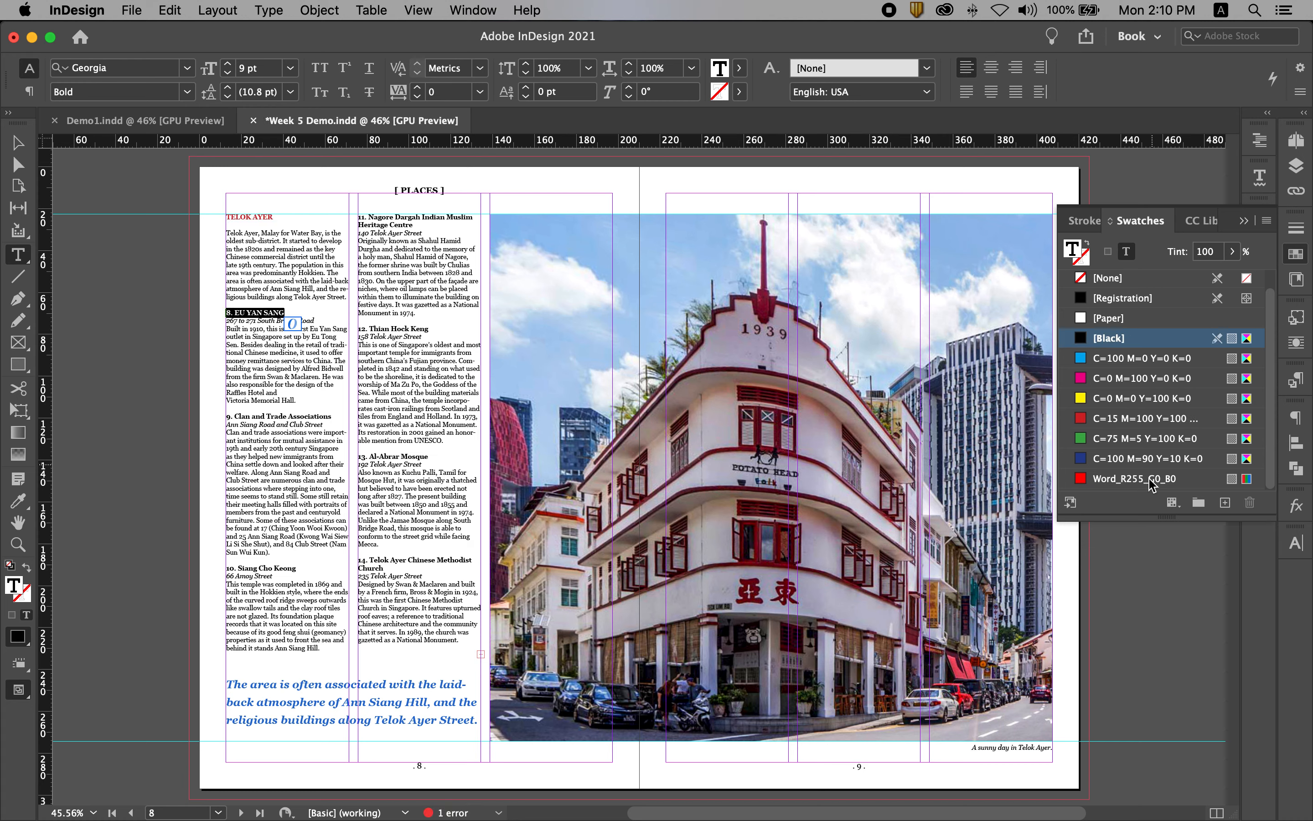
click(1123, 421)
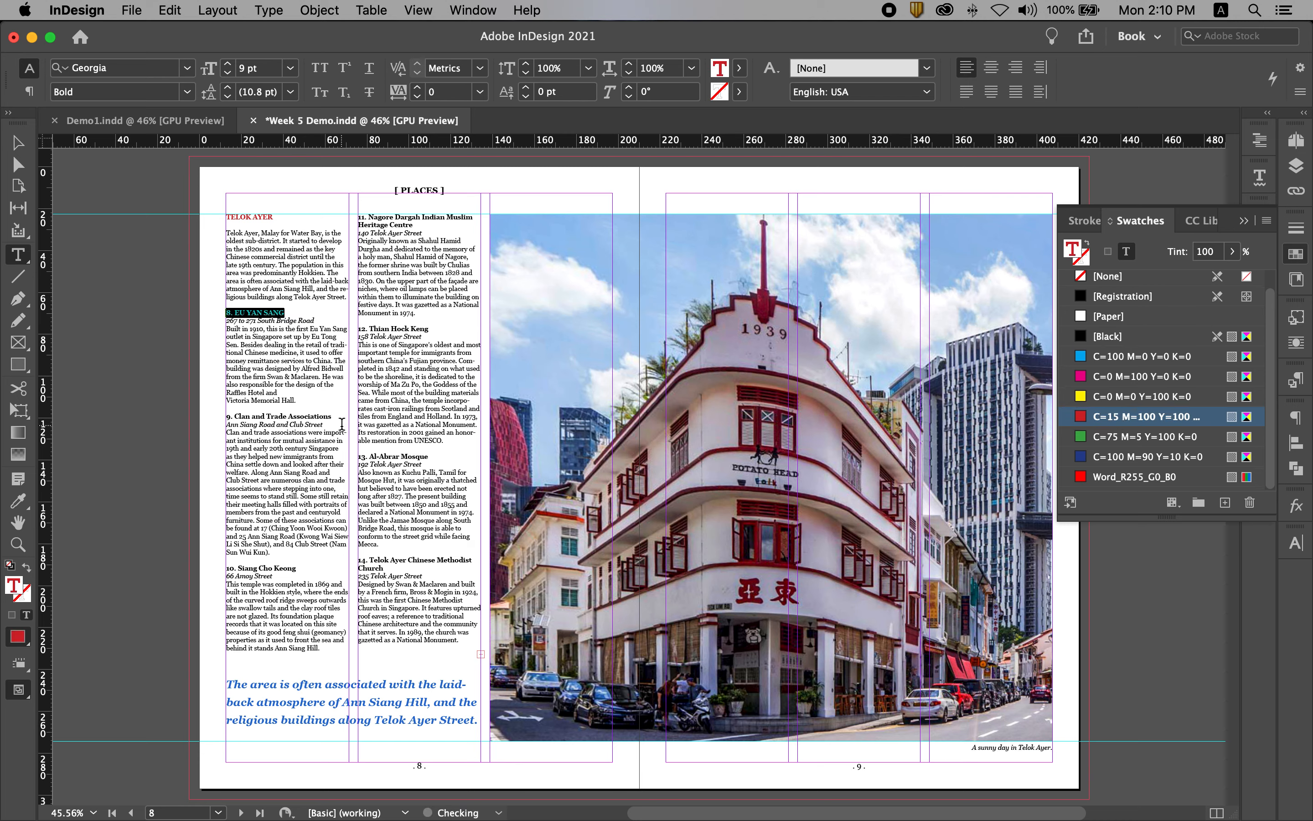
drag(340, 416, 222, 416)
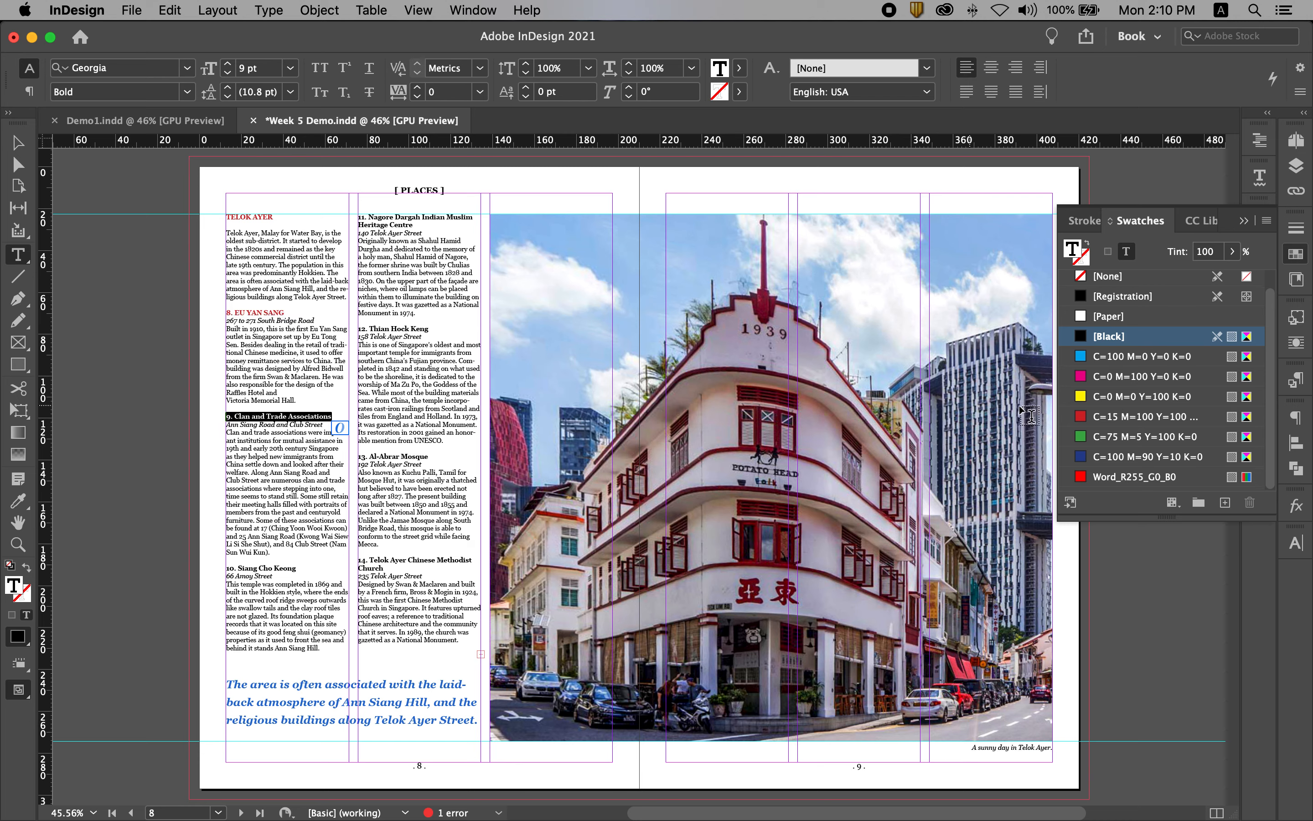
click(1113, 416)
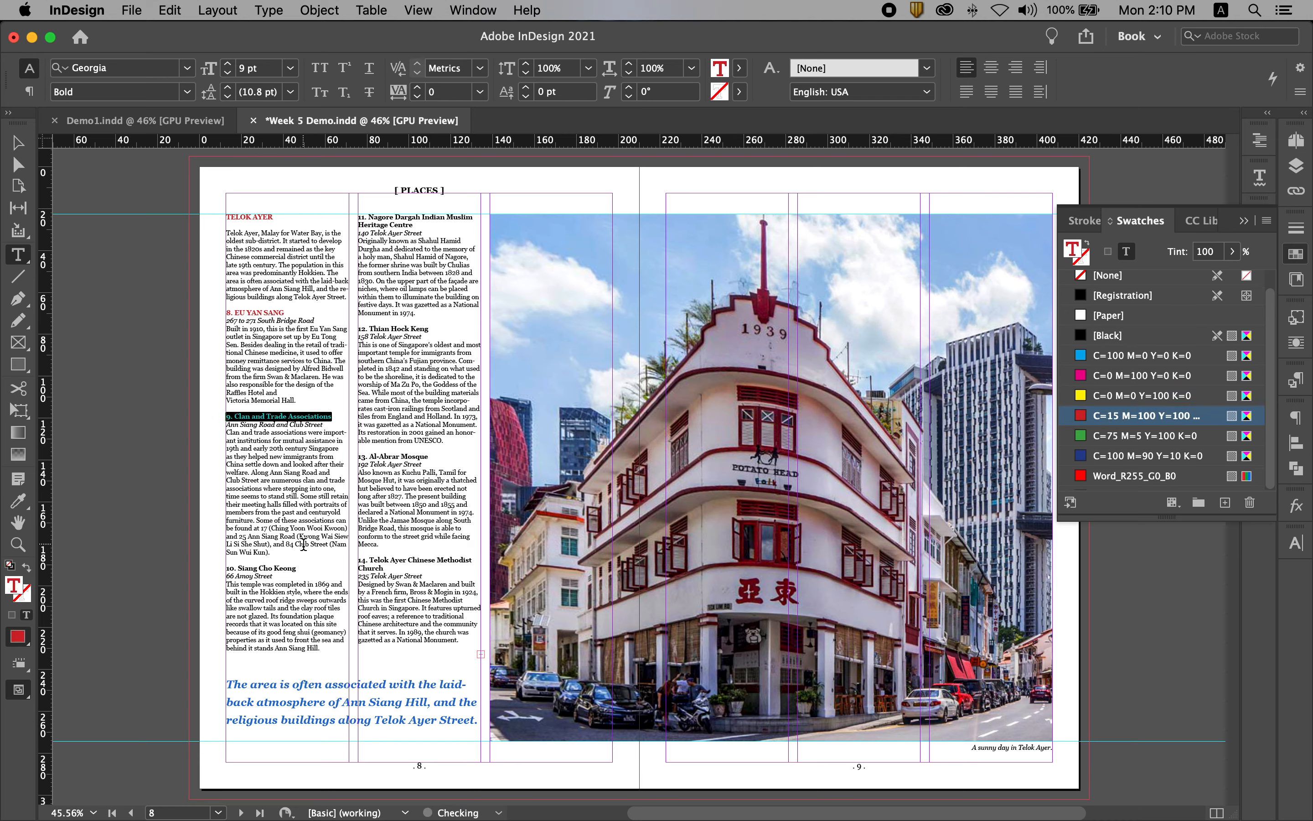
drag(297, 567, 223, 568)
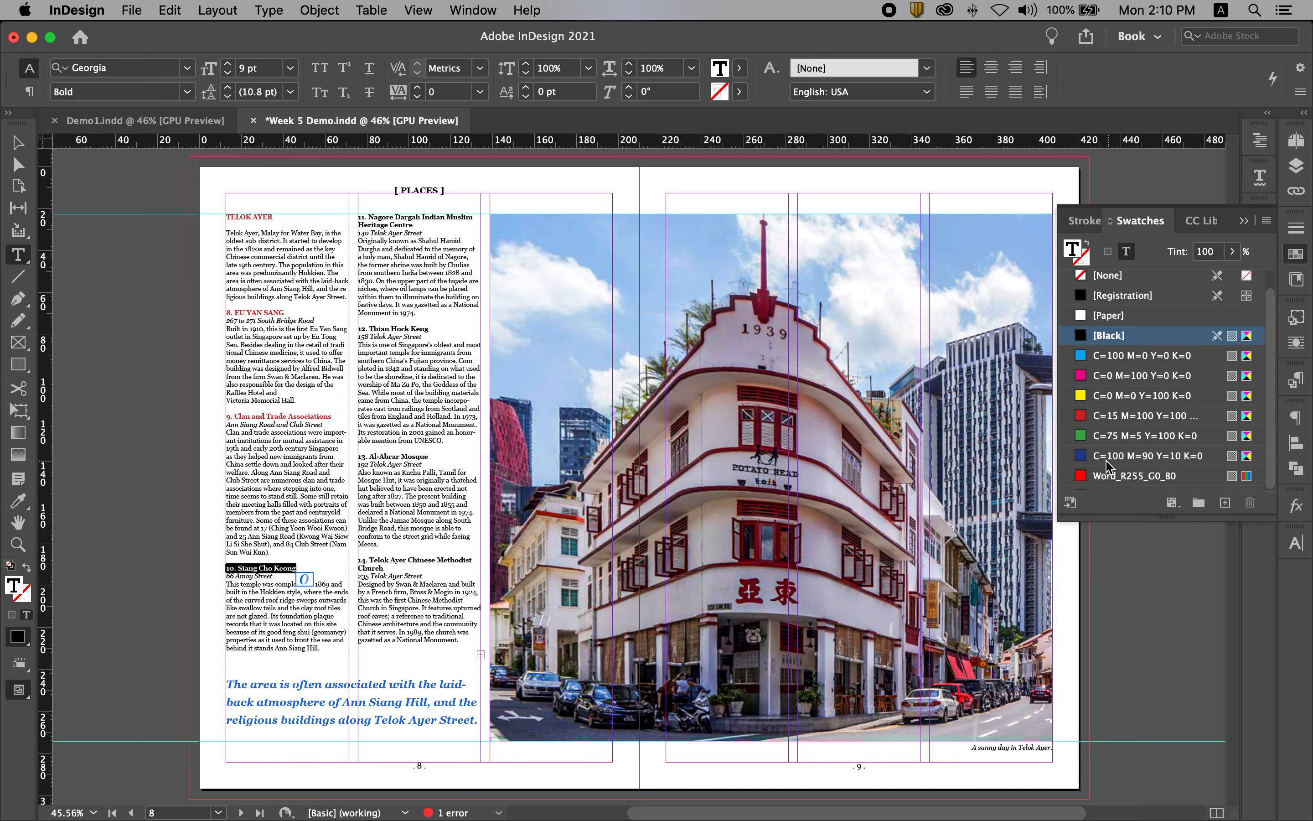
click(1119, 416)
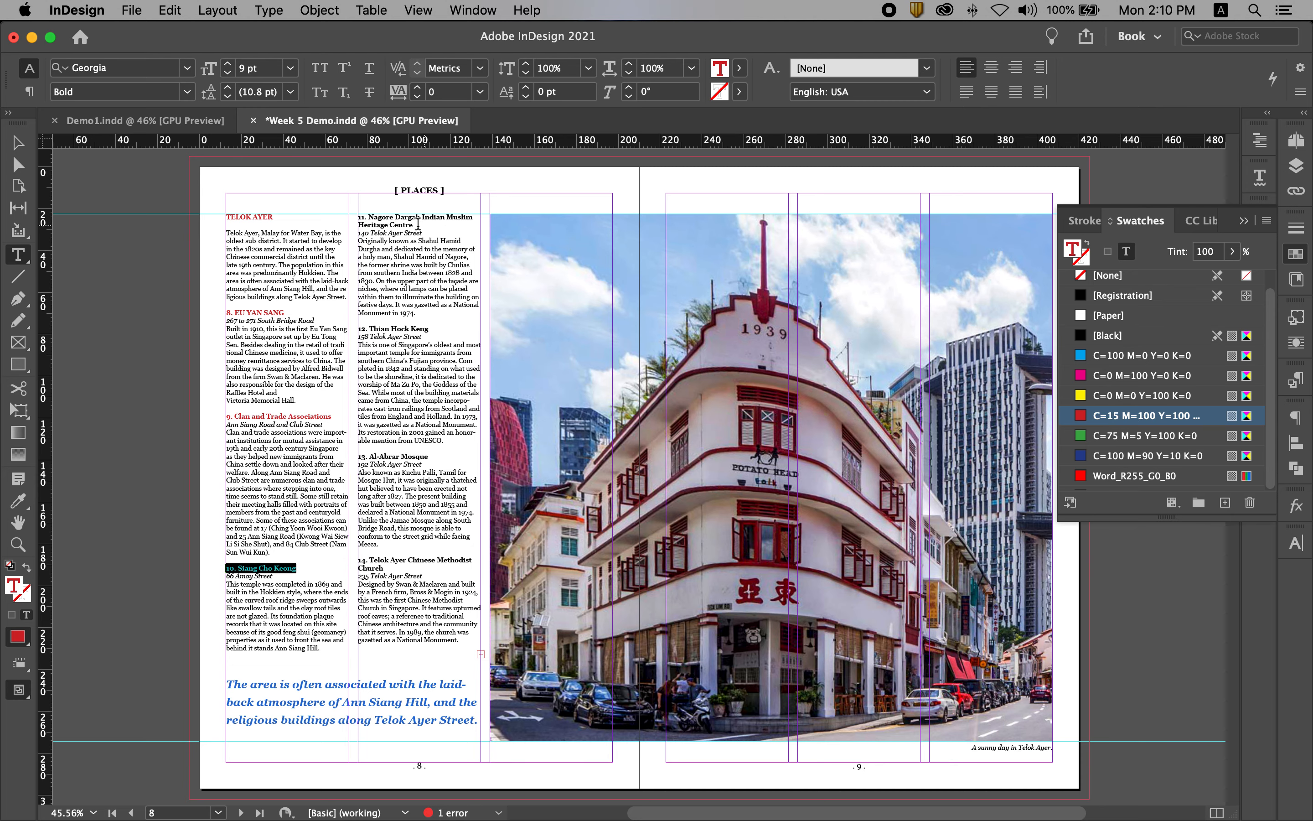
Colour the second column's headings, items 11 to 14, with the red C=15 M=100 Y=100 swatch and deselect the text.
drag(415, 223, 357, 218)
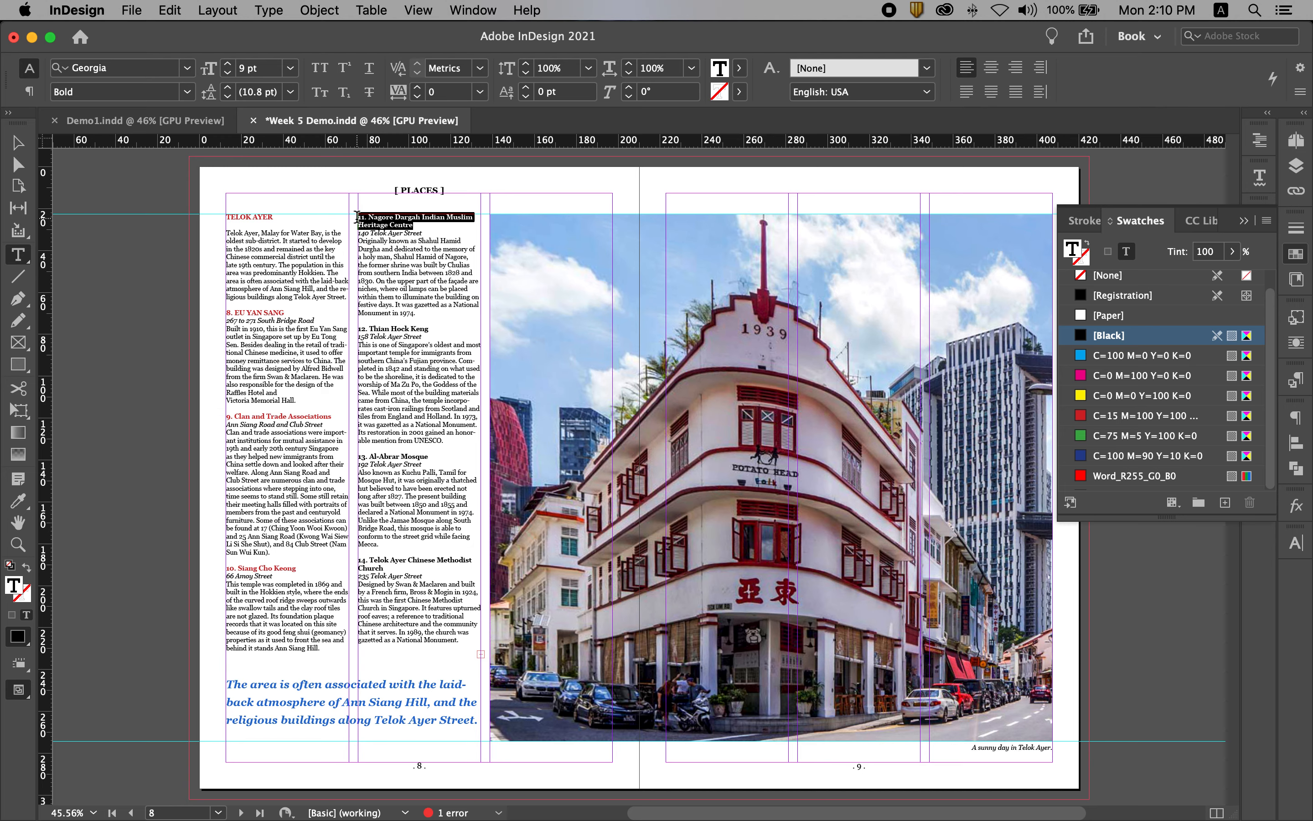
click(1118, 416)
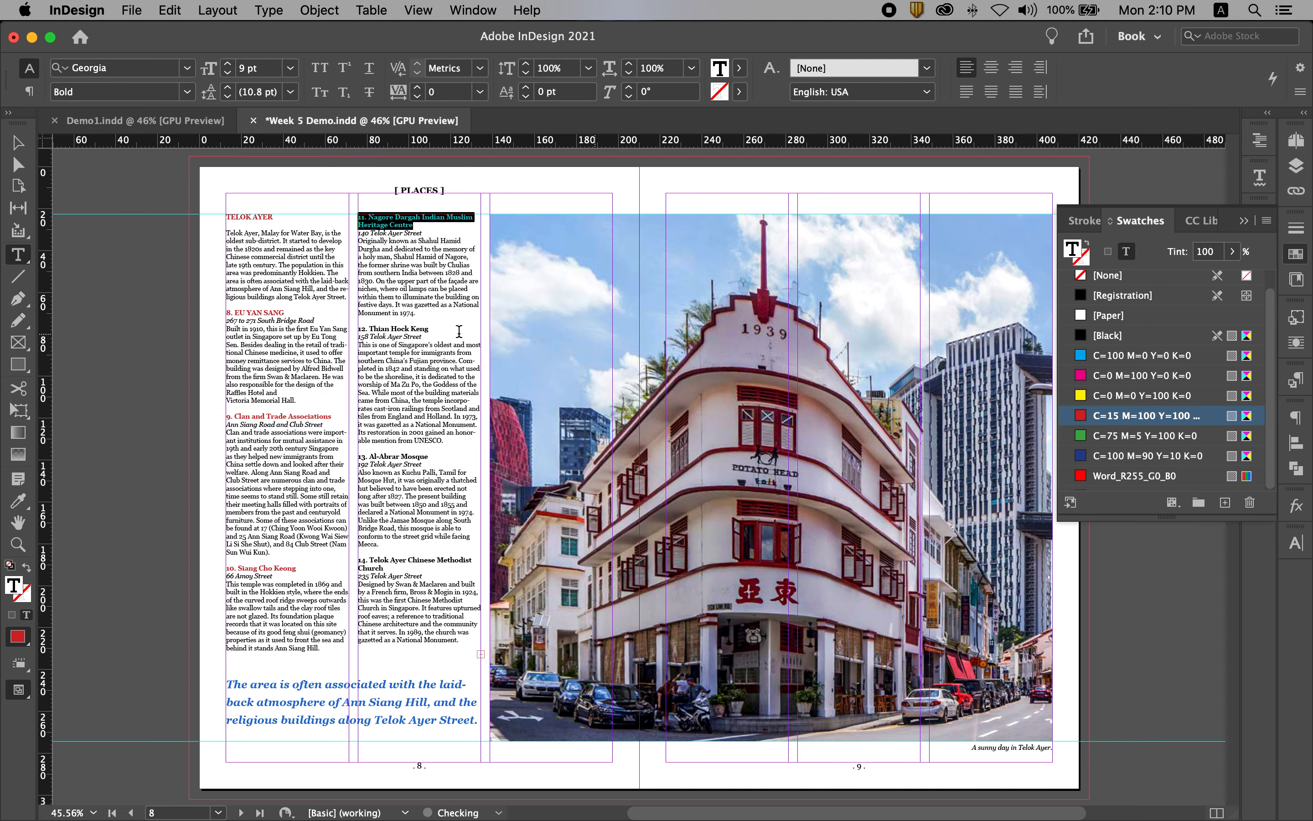
drag(435, 327, 357, 328)
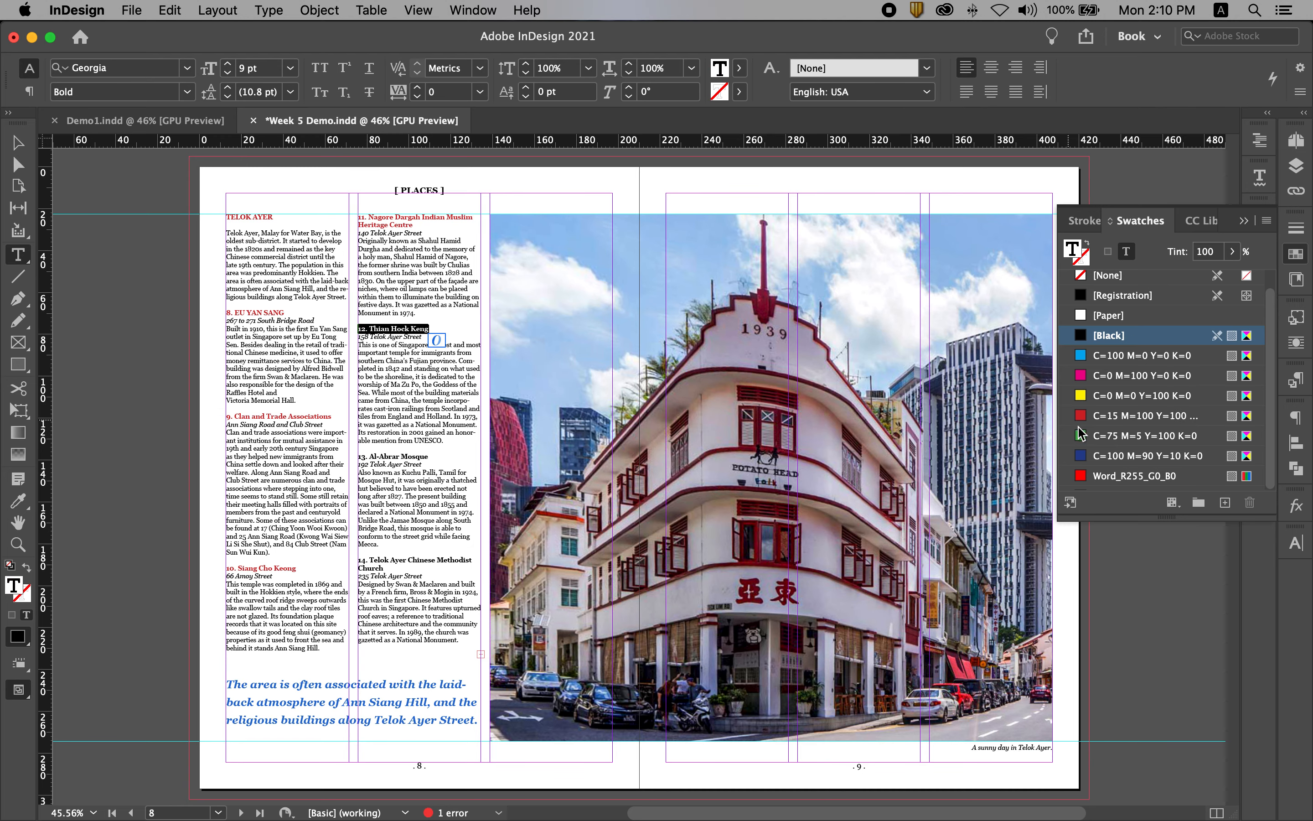
click(1110, 416)
drag(431, 456, 354, 453)
click(1102, 416)
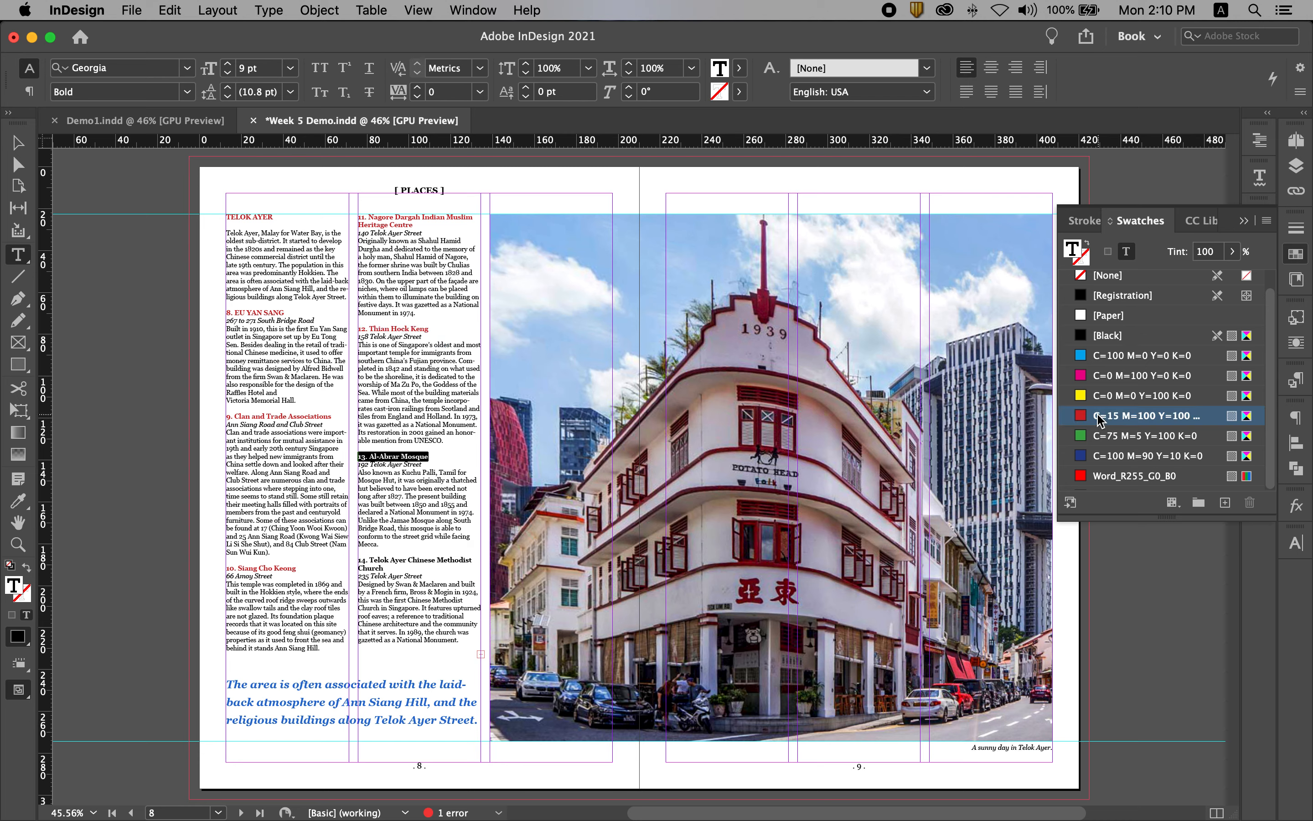
drag(386, 568, 358, 561)
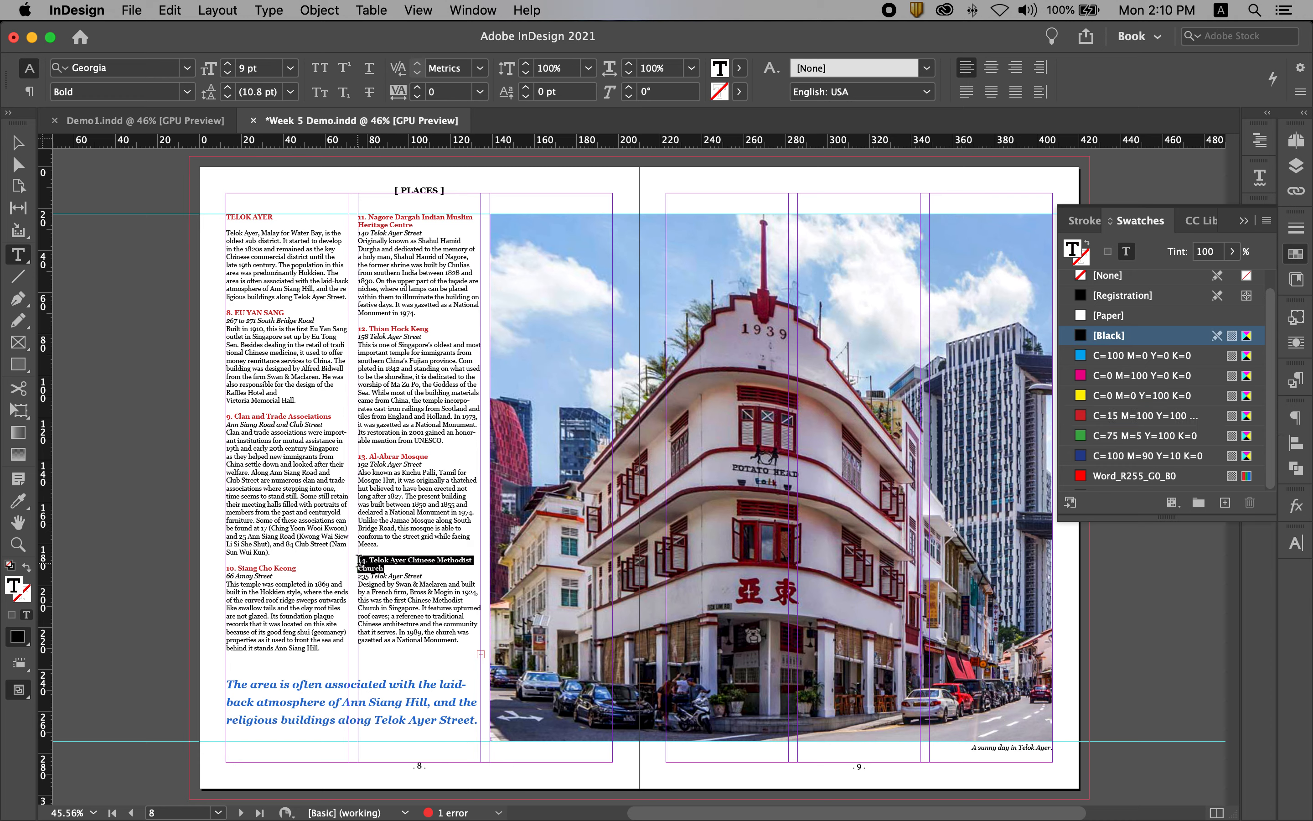
click(1134, 416)
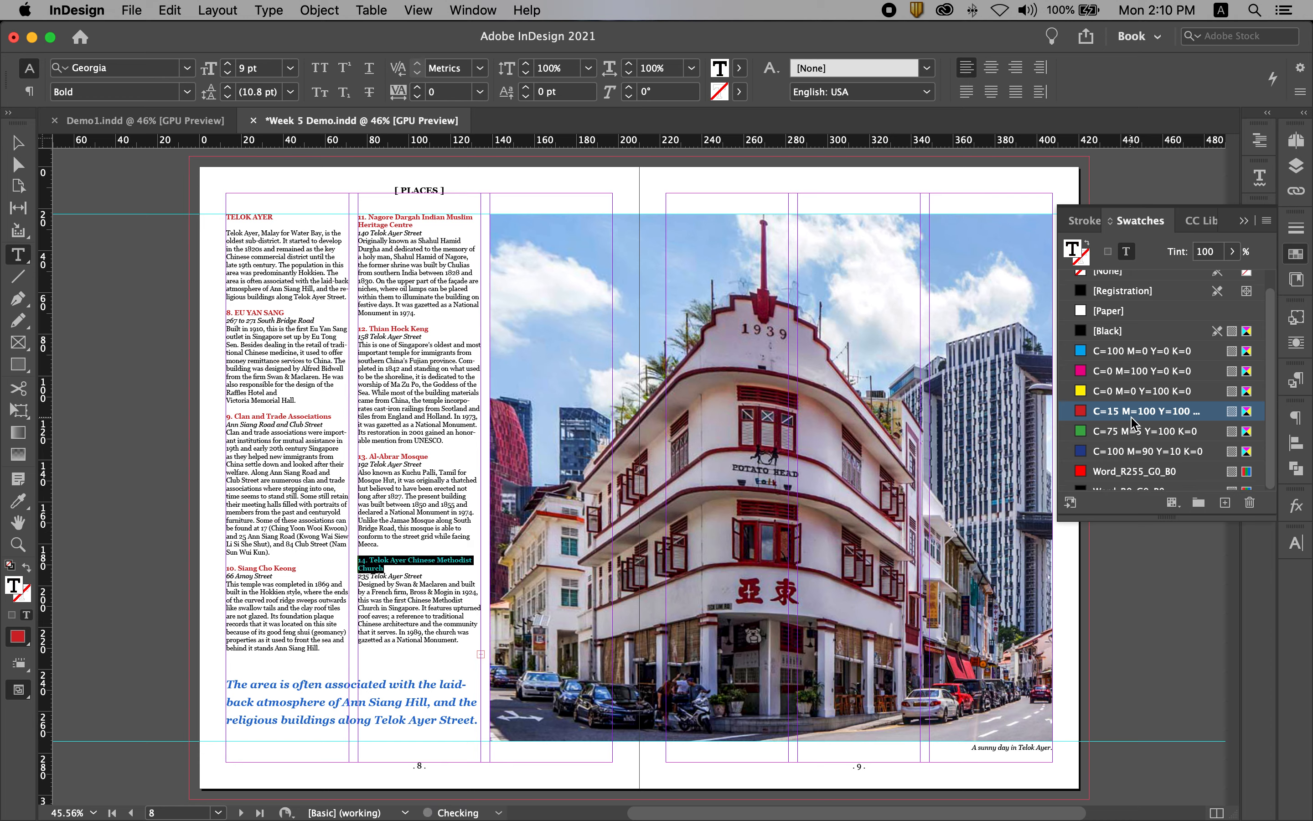
click(18, 143)
click(109, 367)
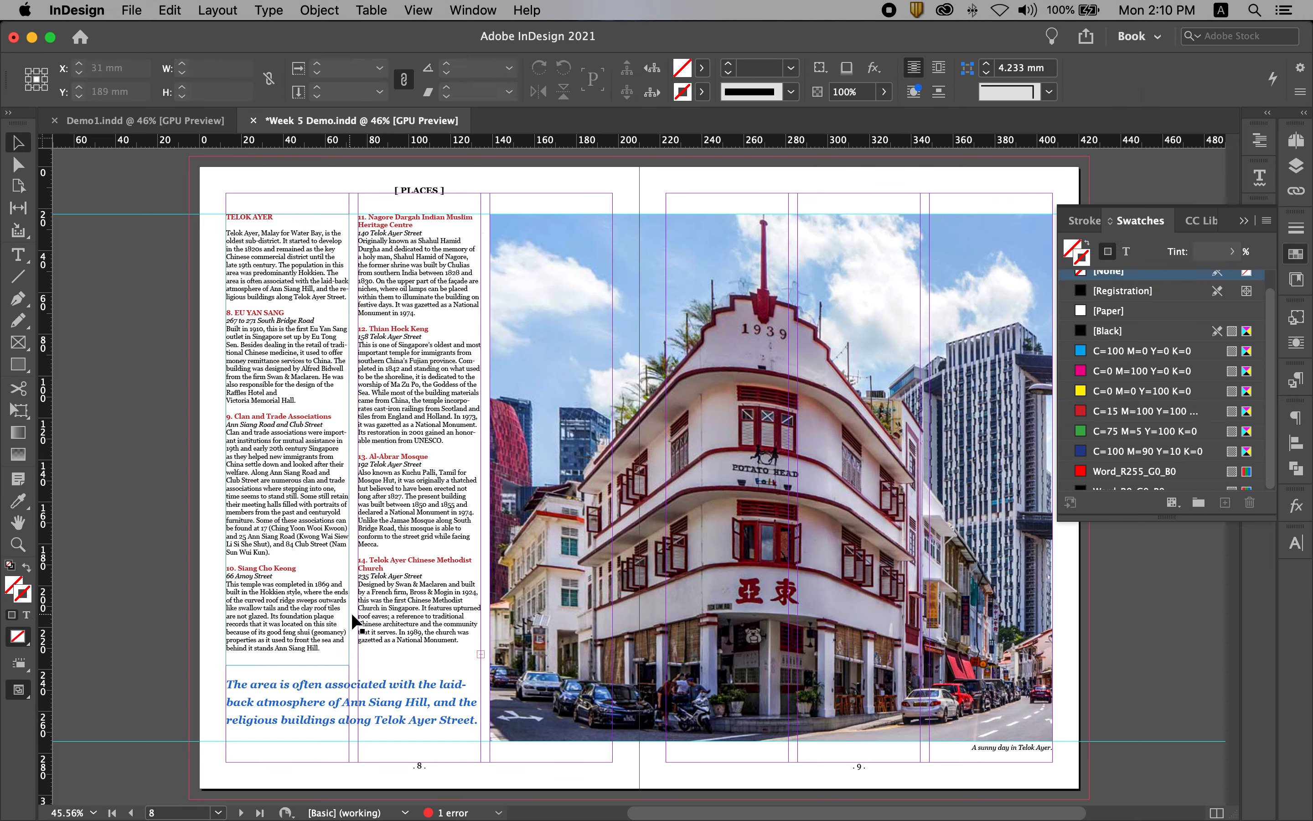
Insert a forced line break before "Methodist" in heading 14 so the second line reads "Methodist Church", and deselect the text frame.
drag(322, 515, 617, 625)
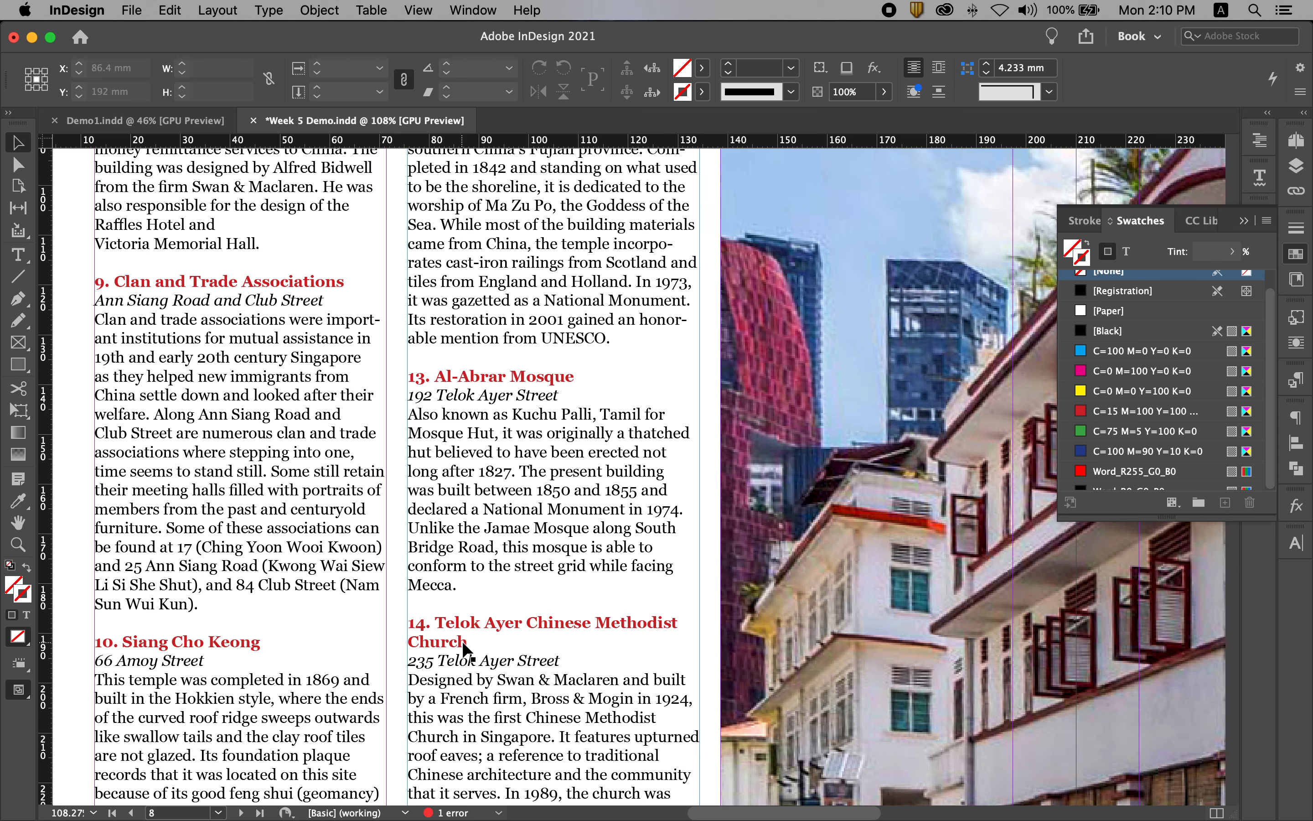
double_click(597, 625)
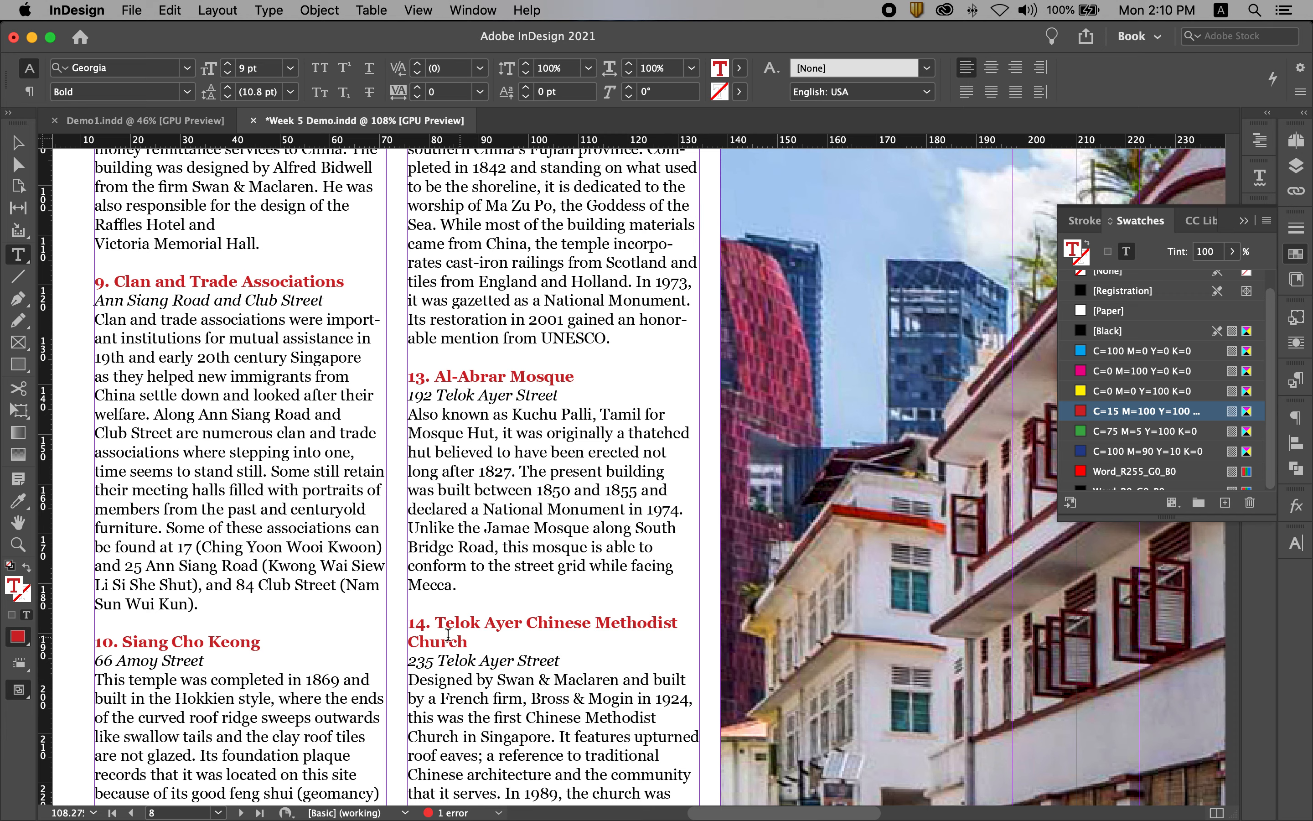
key(shift+Return)
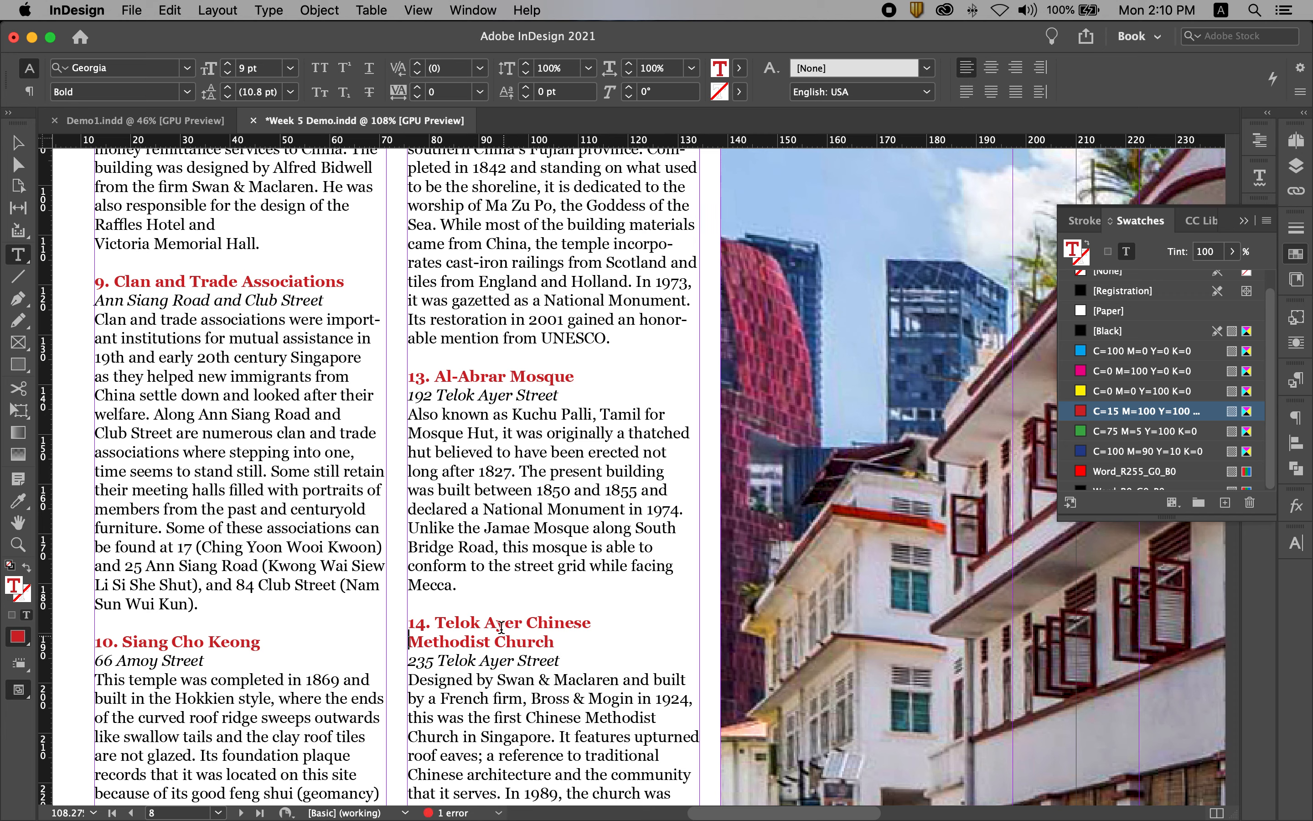
click(18, 144)
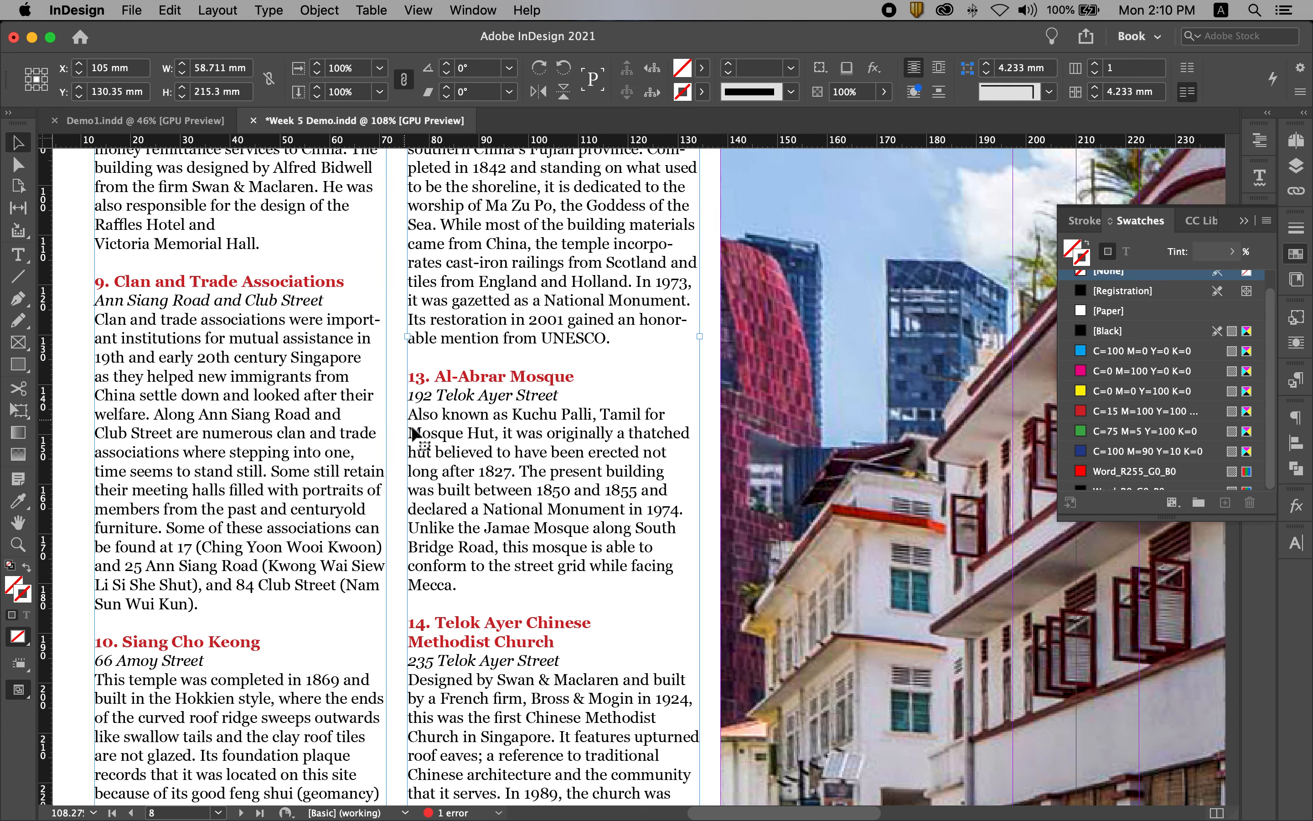
key(super+alt+0)
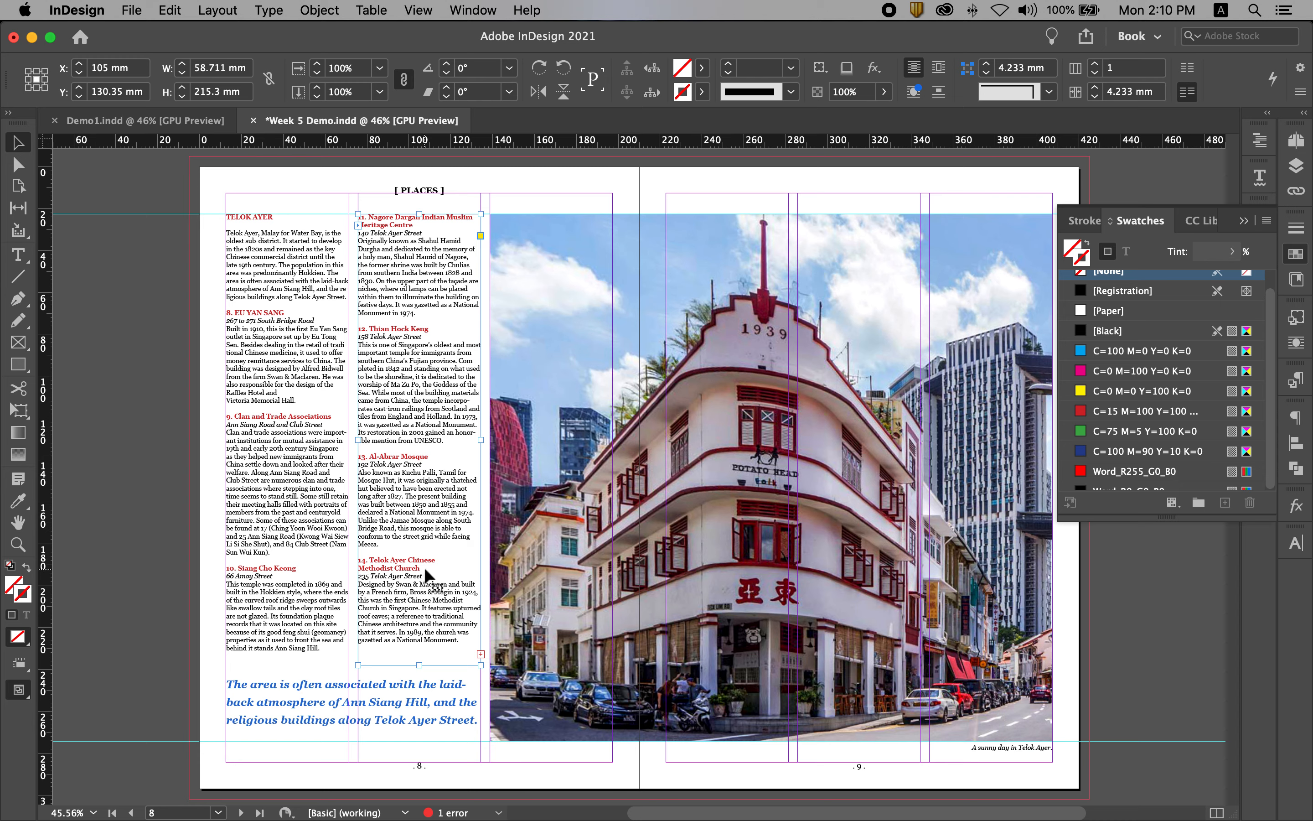
click(133, 479)
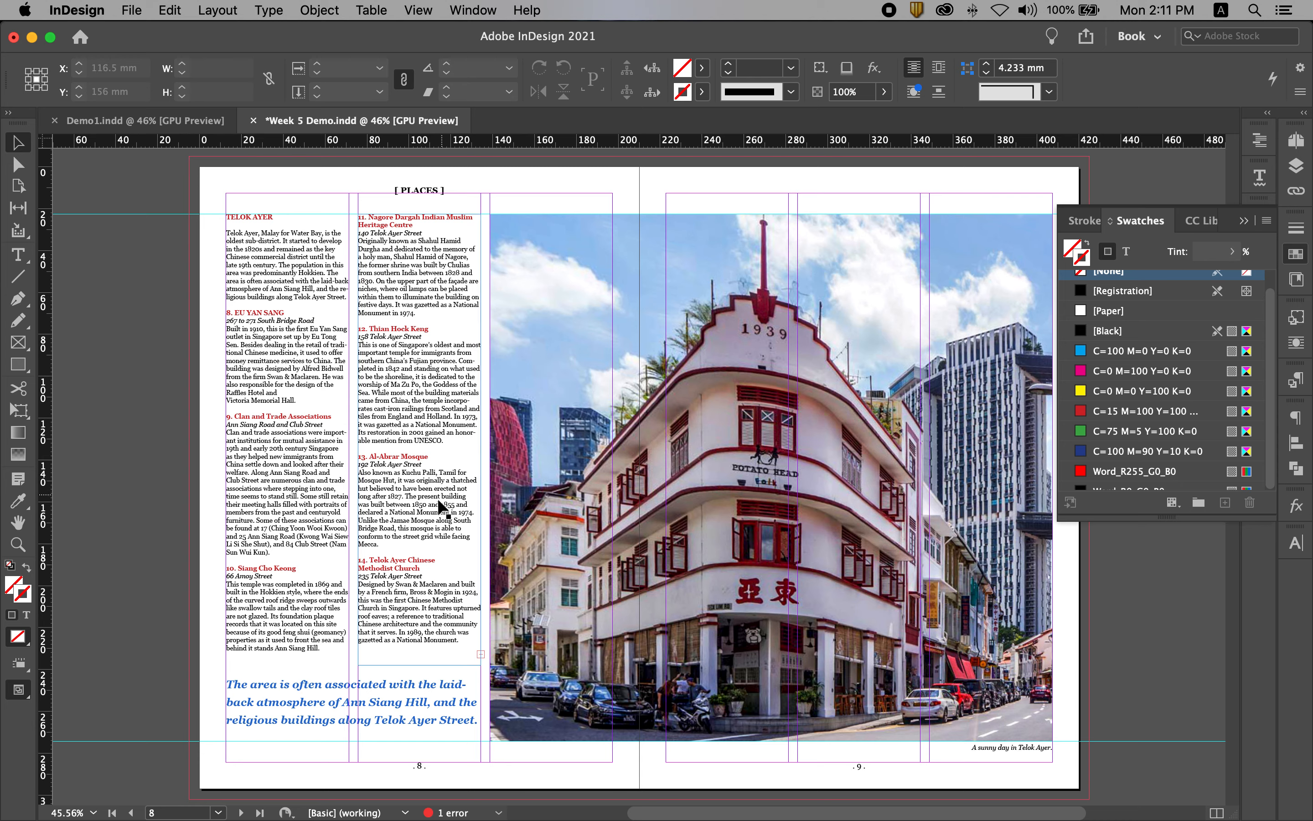
Insert forced line breaks before "thatched" and "1855" in the body text of item 13, Al-Abrar Mosque.
drag(336, 433, 522, 522)
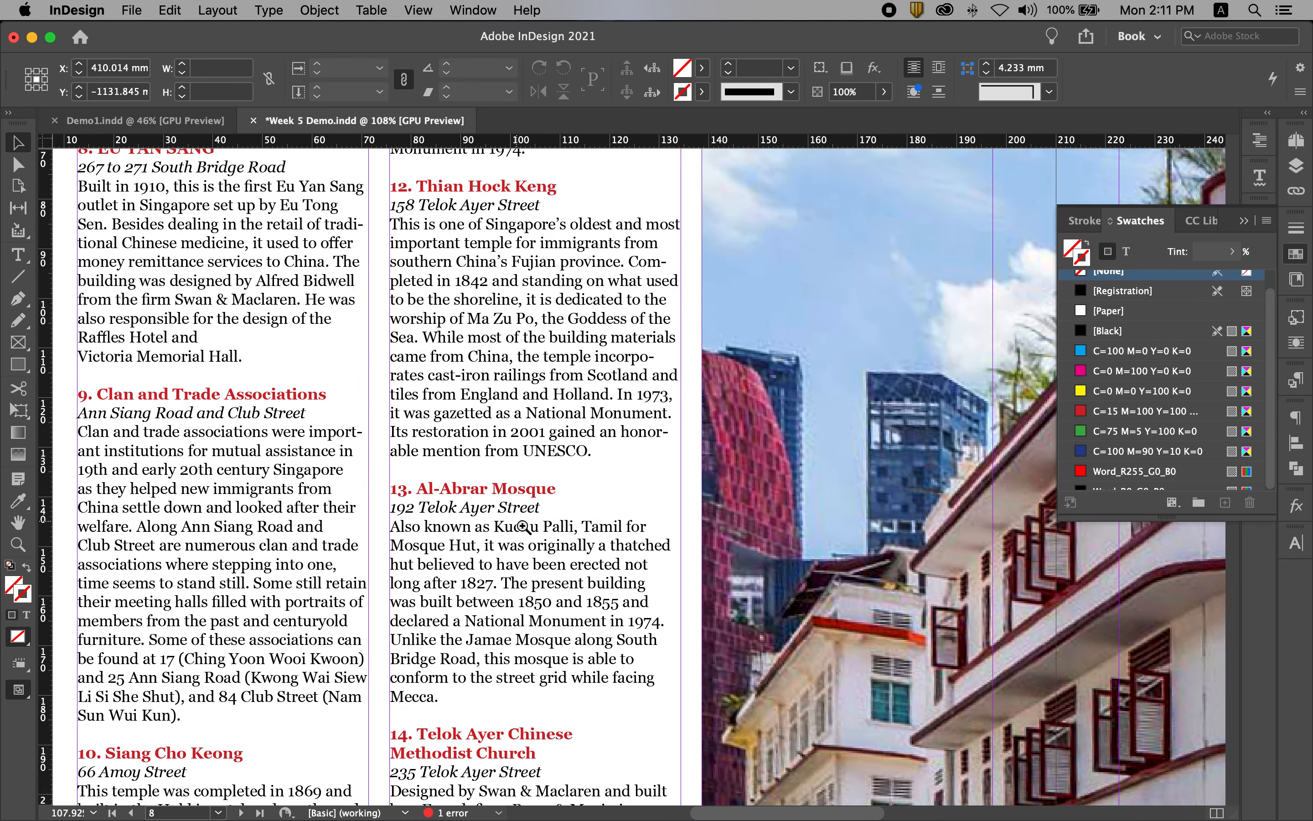
scroll(543, 461, down, 5)
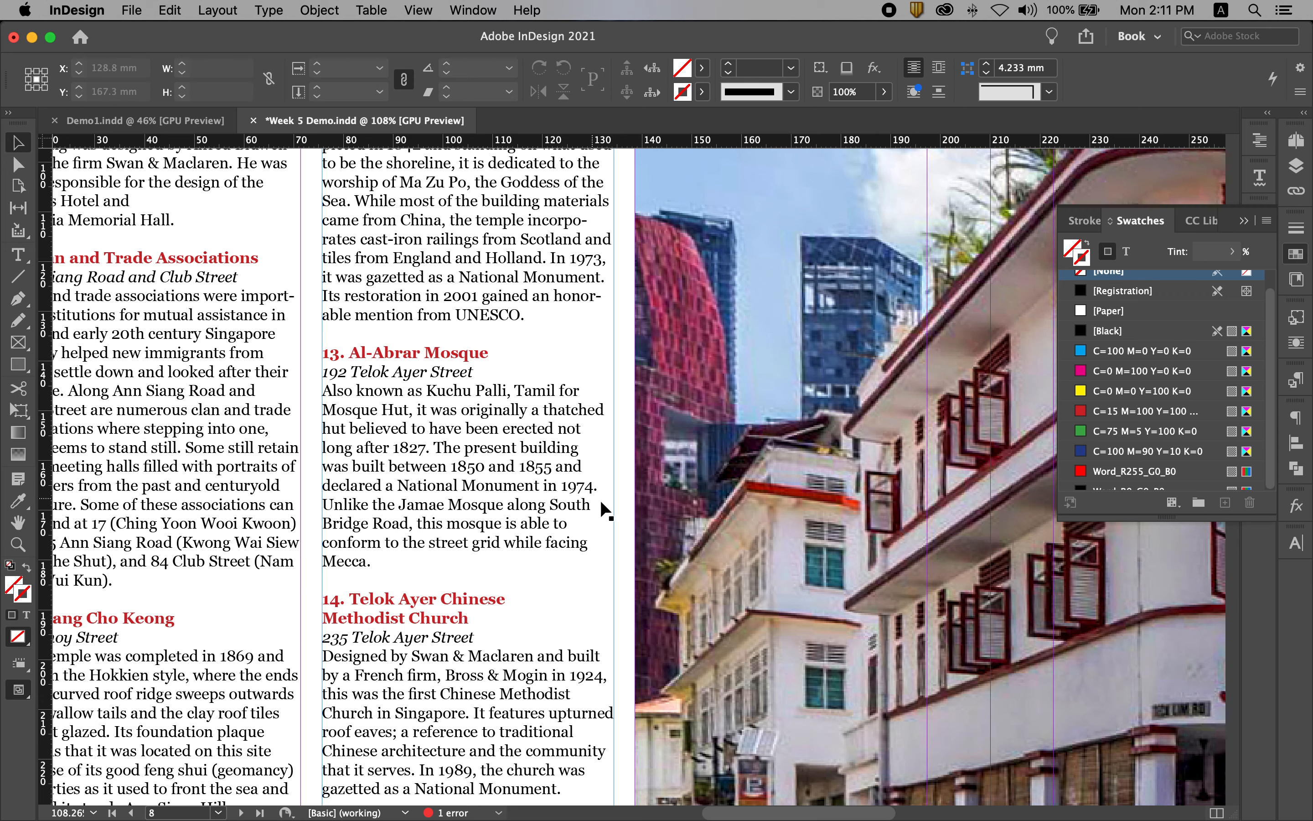
double_click(567, 430)
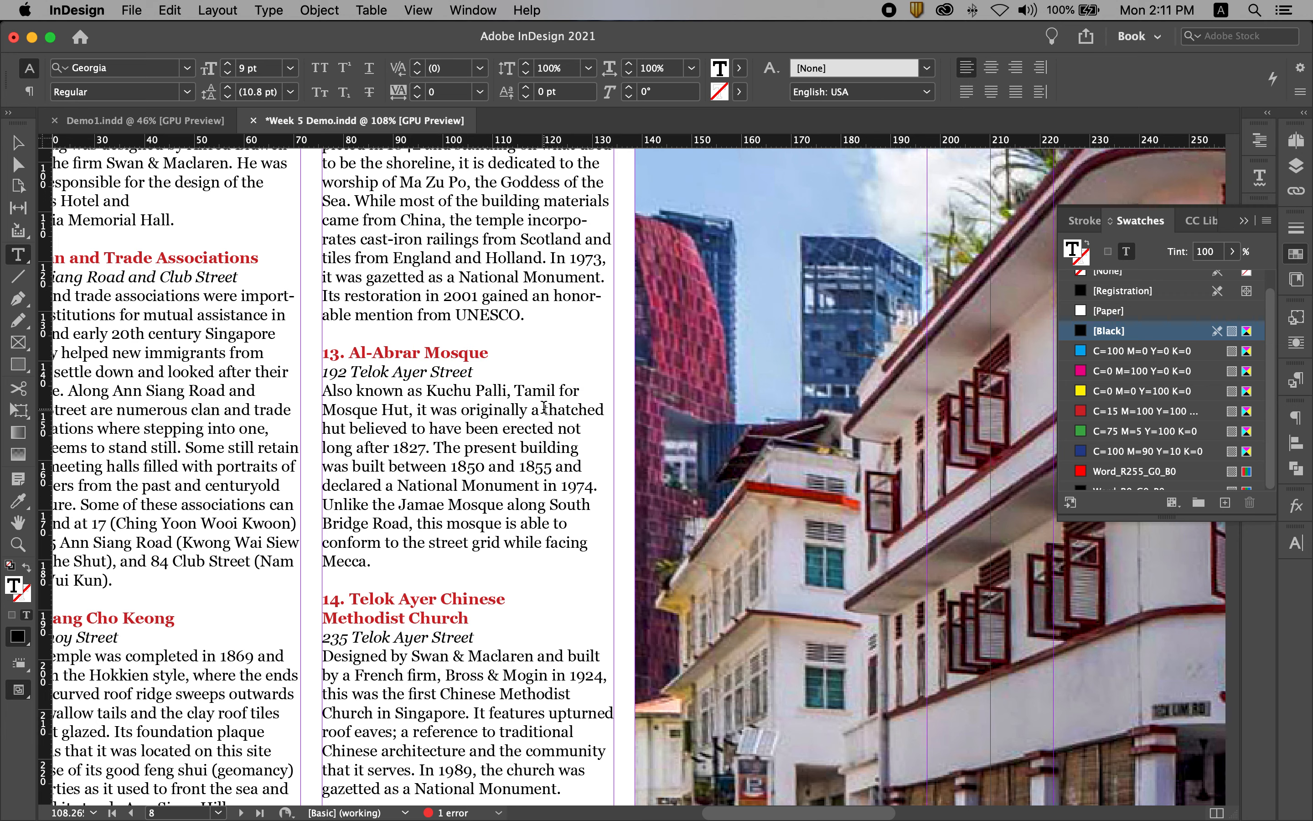
key(shift+Return)
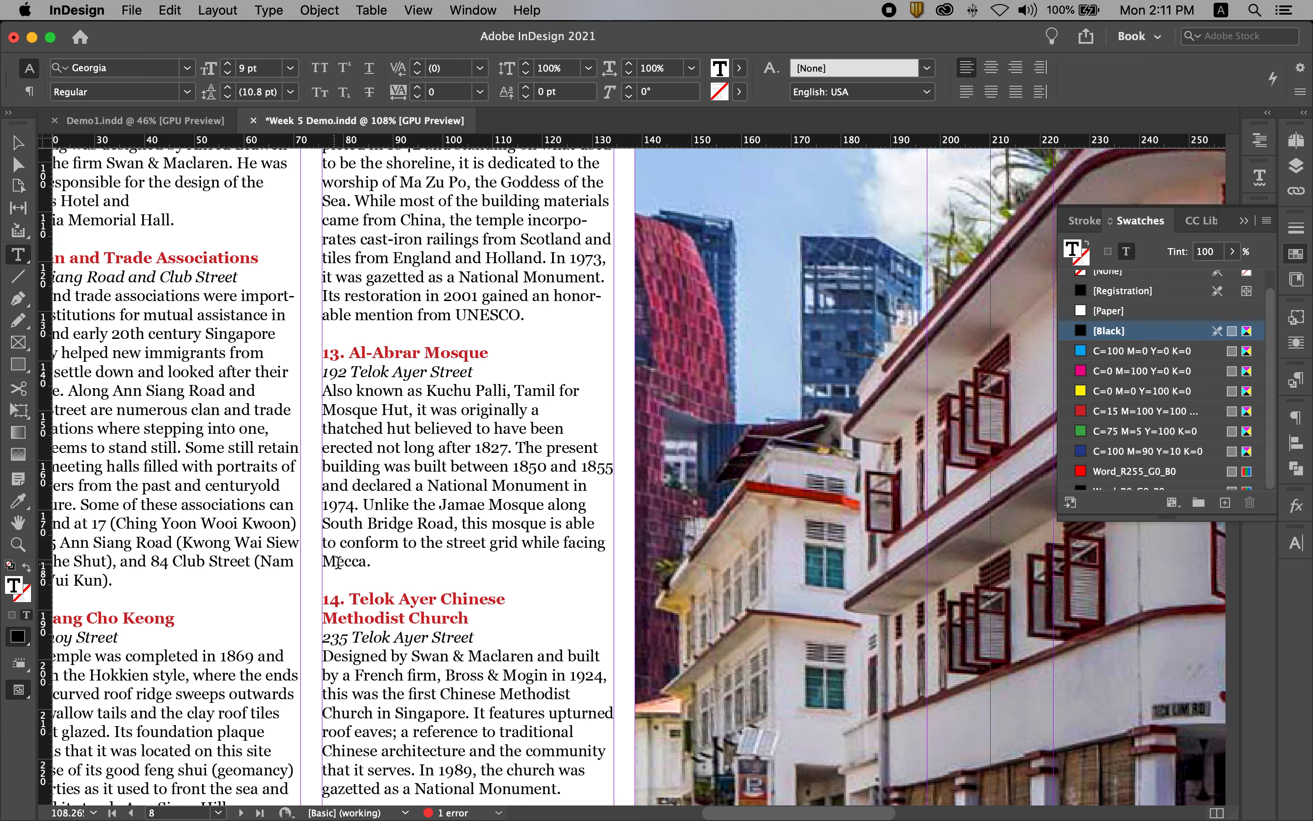
click(582, 466)
key(shift+Return)
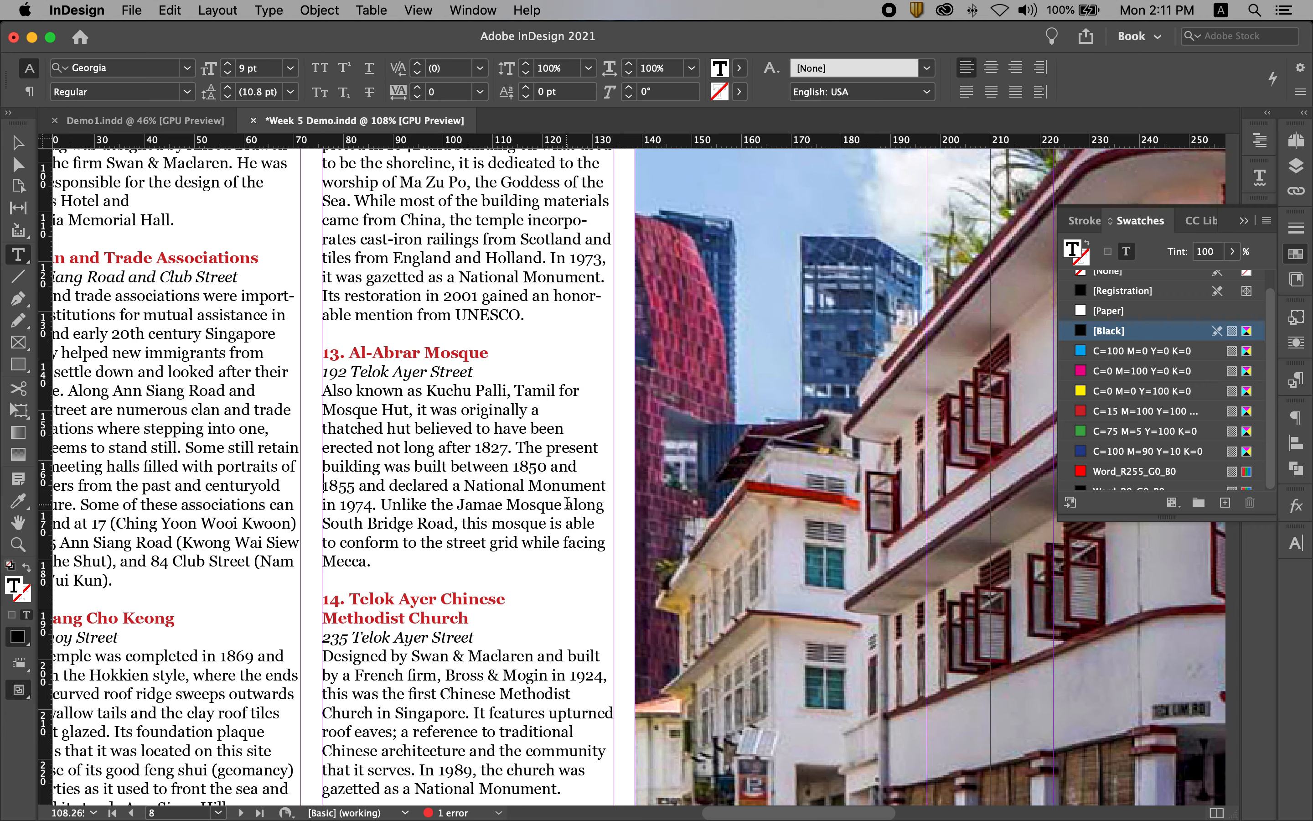
Add forced line breaks before "along", "is able" and "while" in the Al-Abrar Mosque paragraph, and deselect the frame.
key(shift+Return)
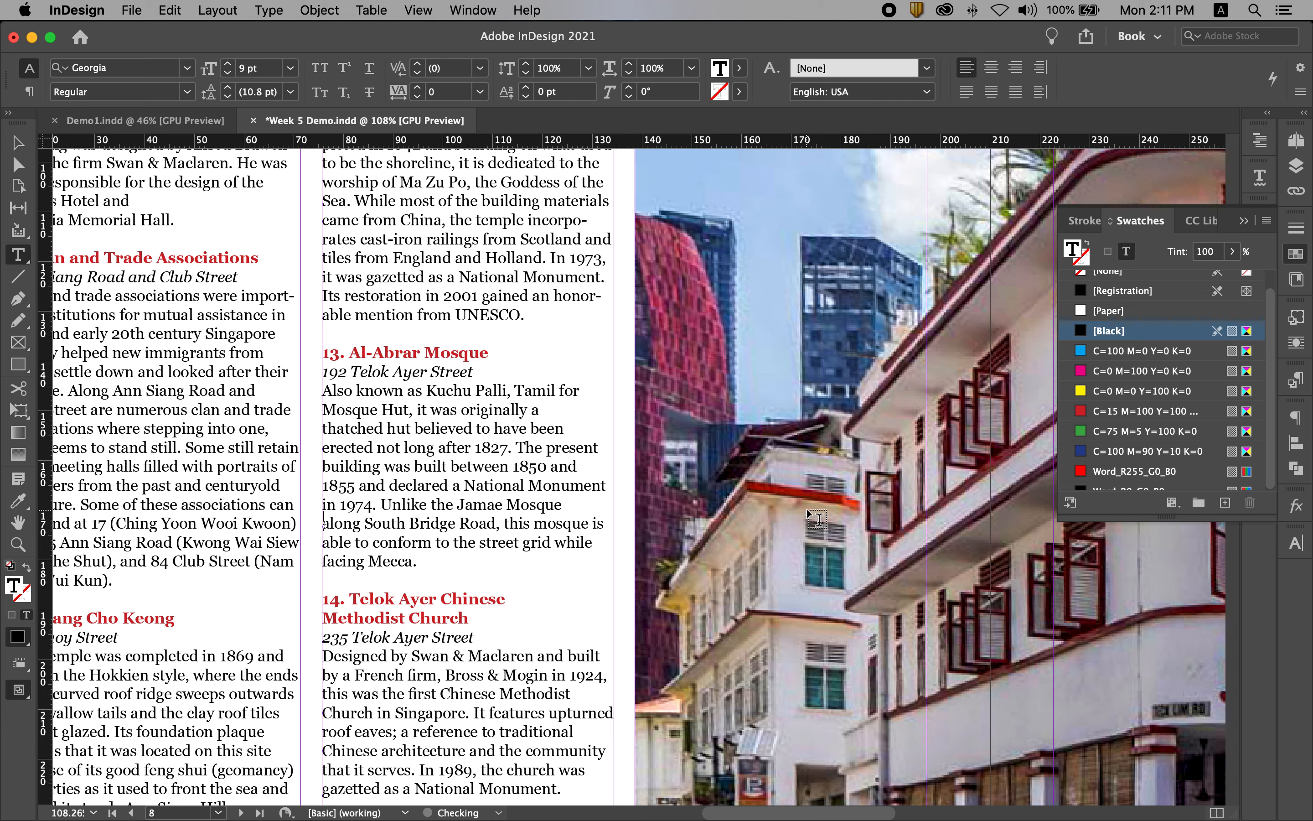
click(593, 522)
key(shift+Return)
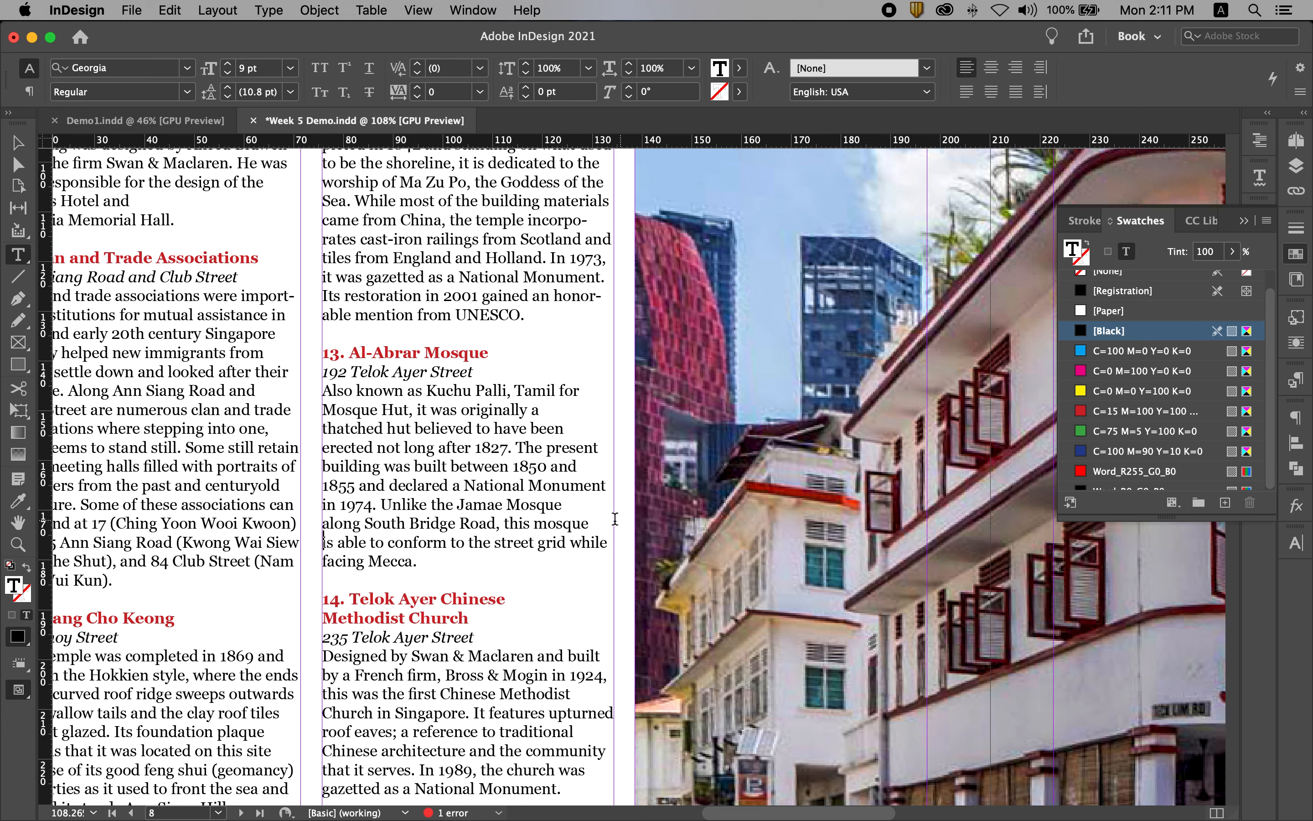
key(shift+Return)
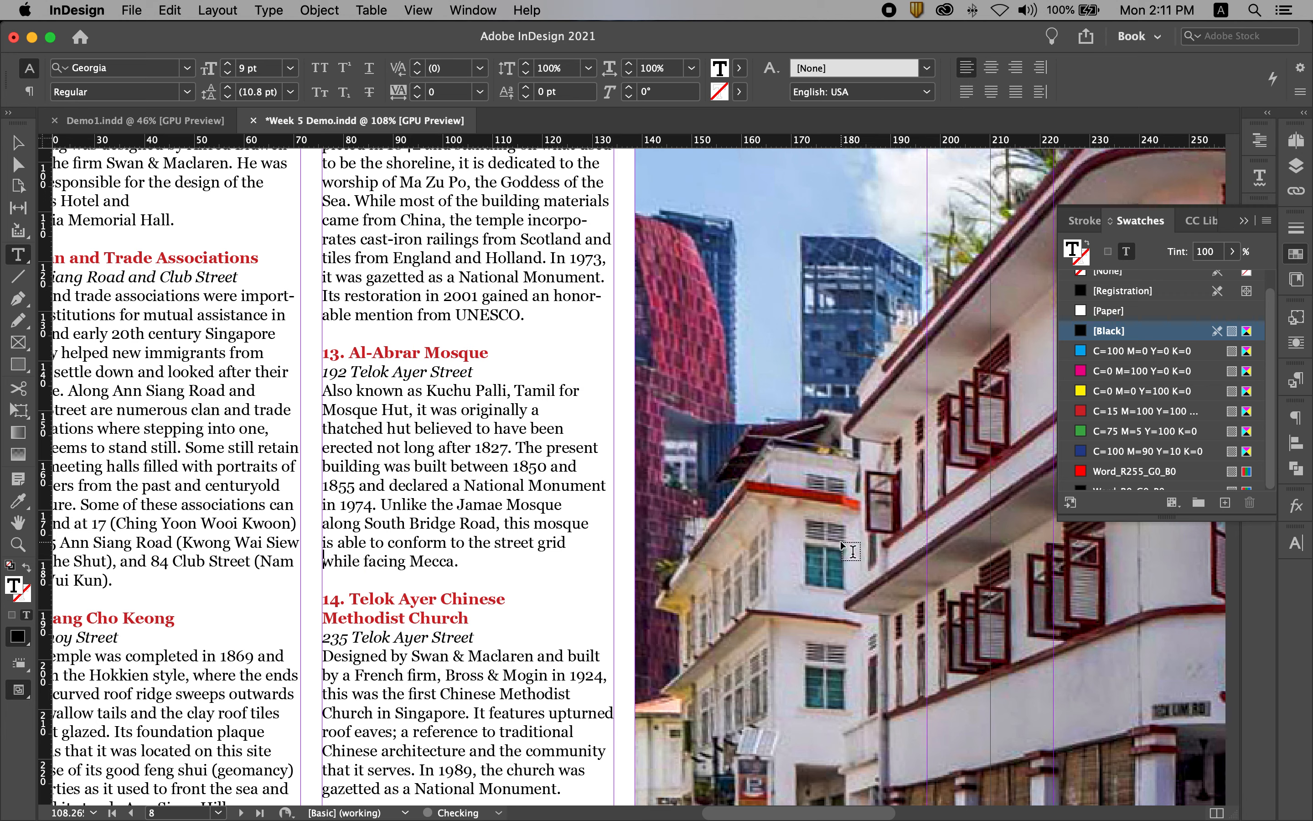
click(18, 143)
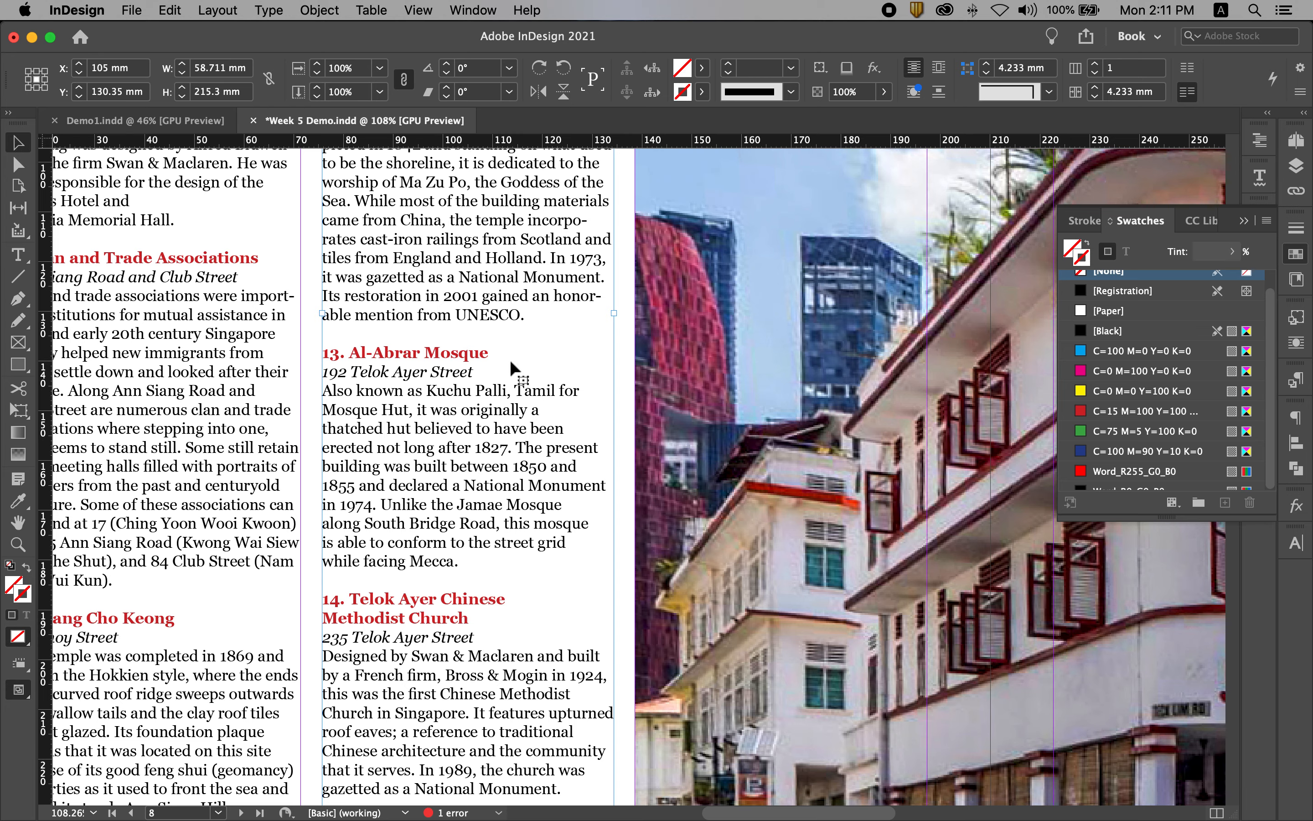
key(super+alt+0)
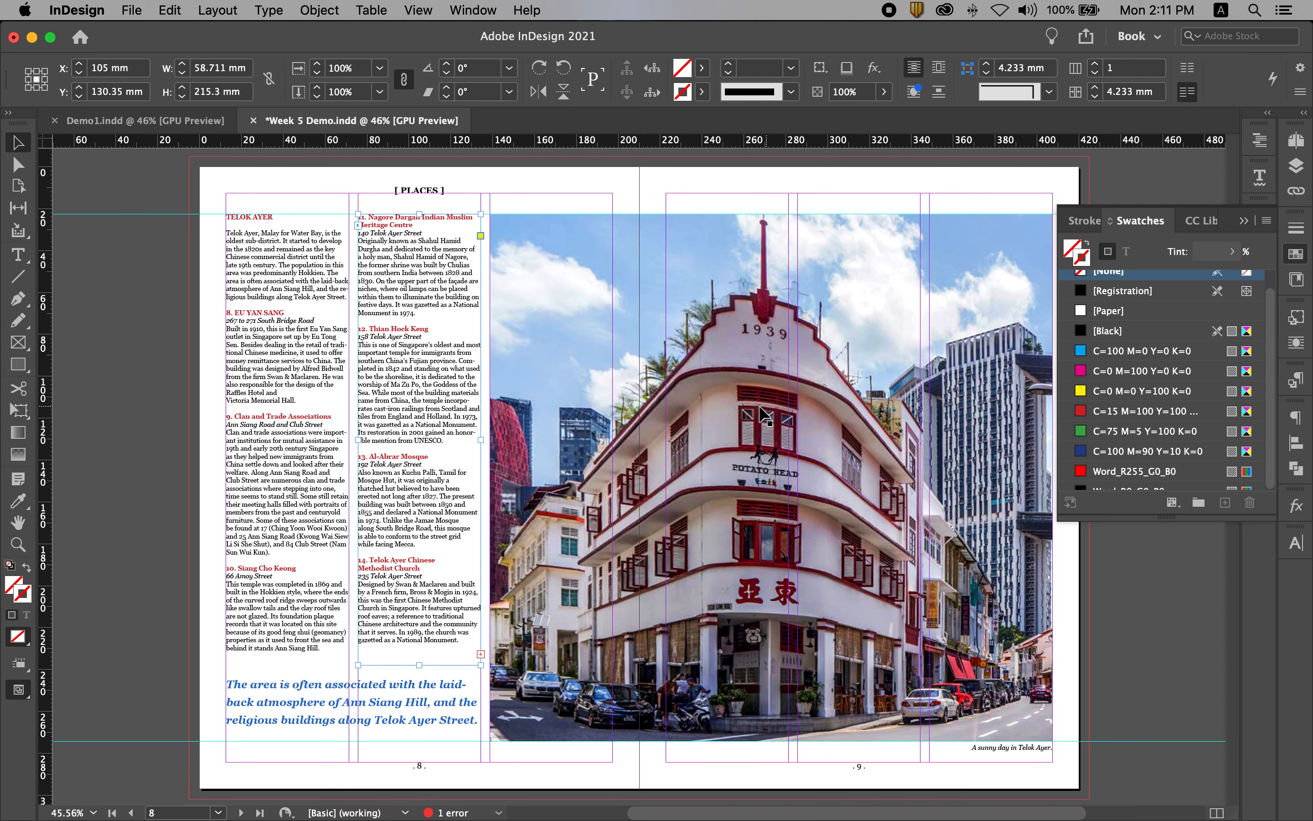
click(152, 365)
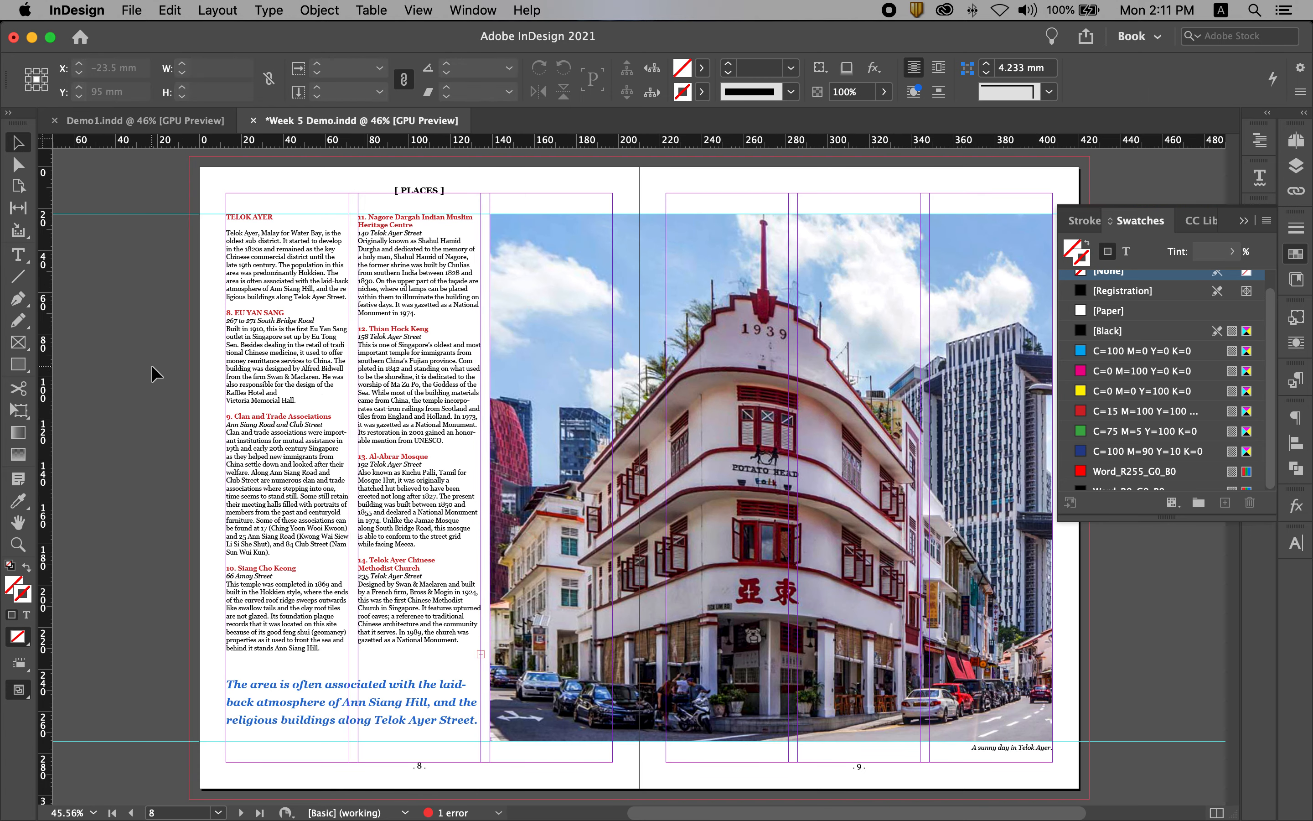
Save the document and preview spread 8–9 without guides, with the Swatches panel collapsed.
key(super+s)
key(w)
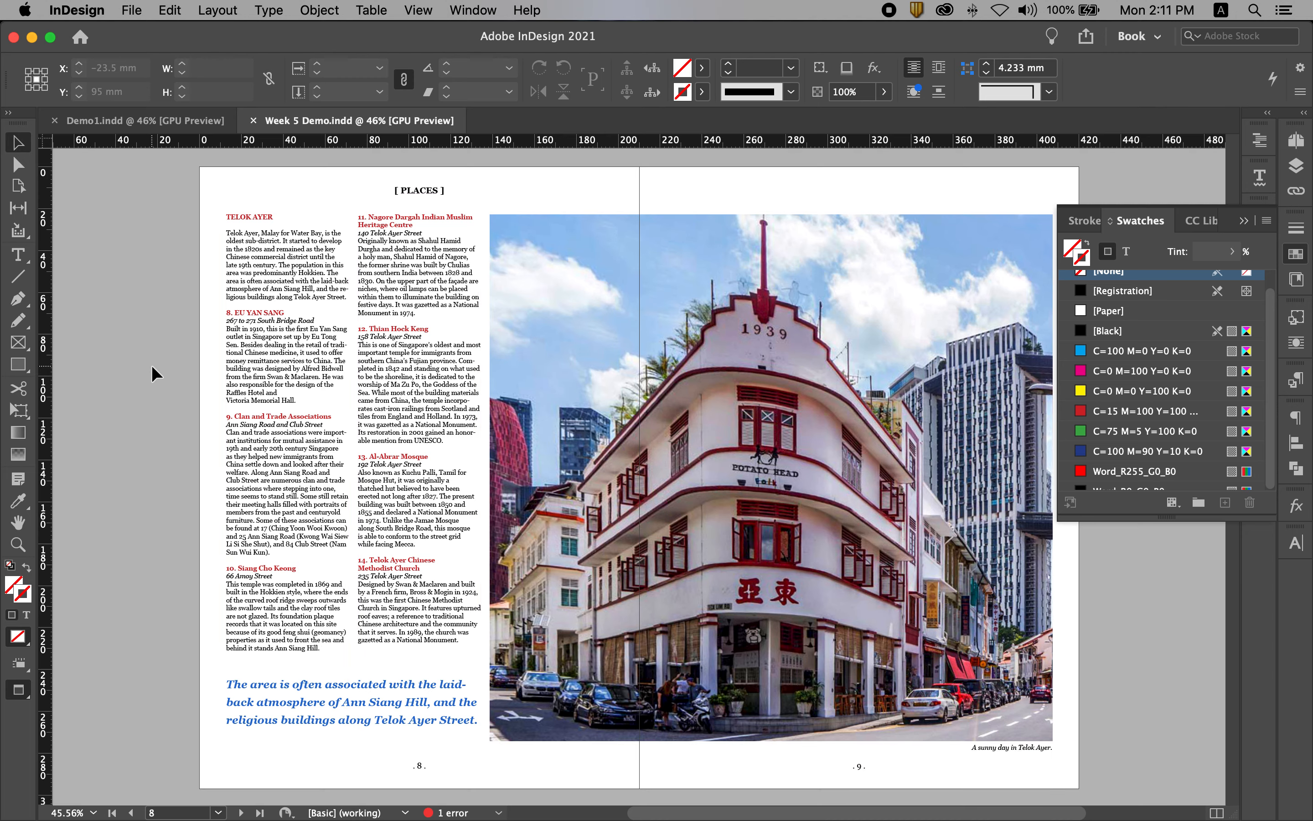
click(1187, 371)
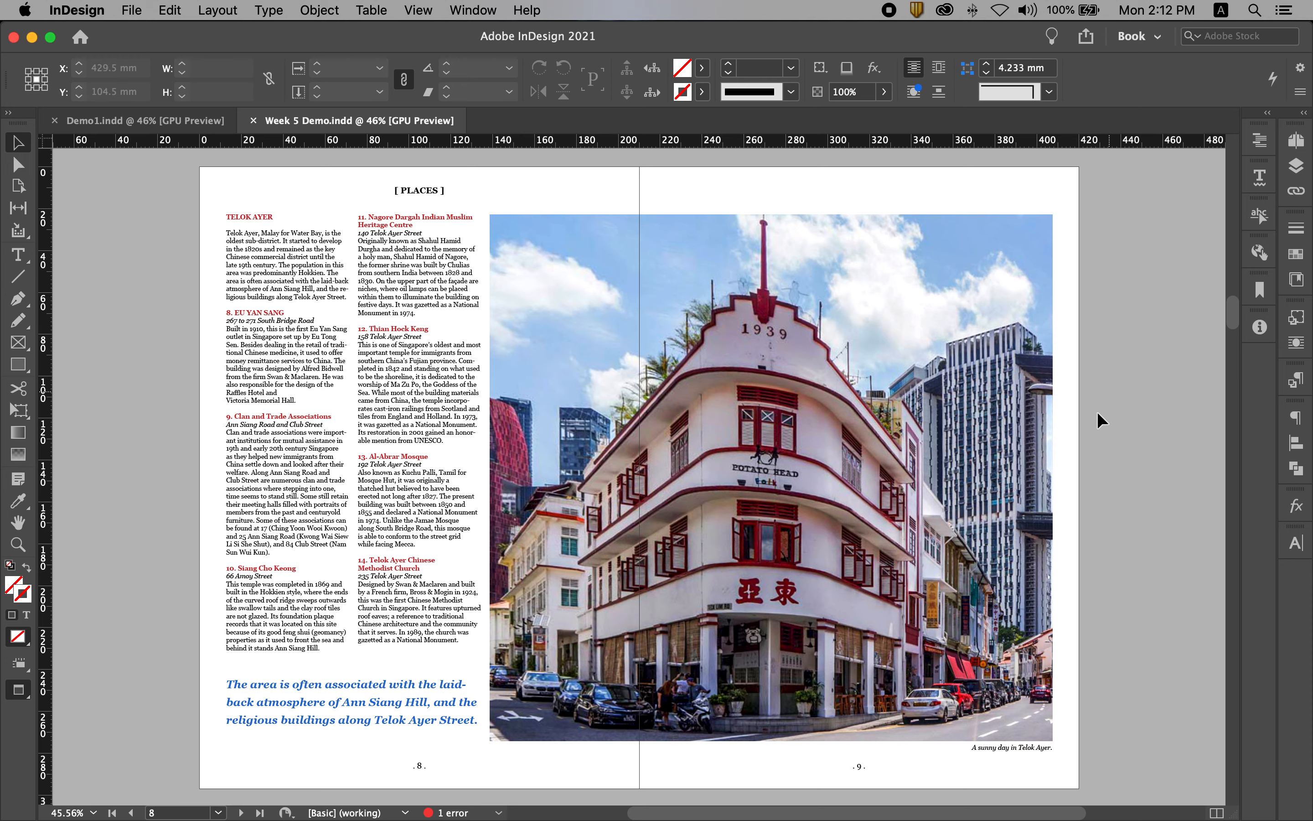
Open the building photo on pages 8–9 for editing in Adobe Photoshop 2021.
click(882, 317)
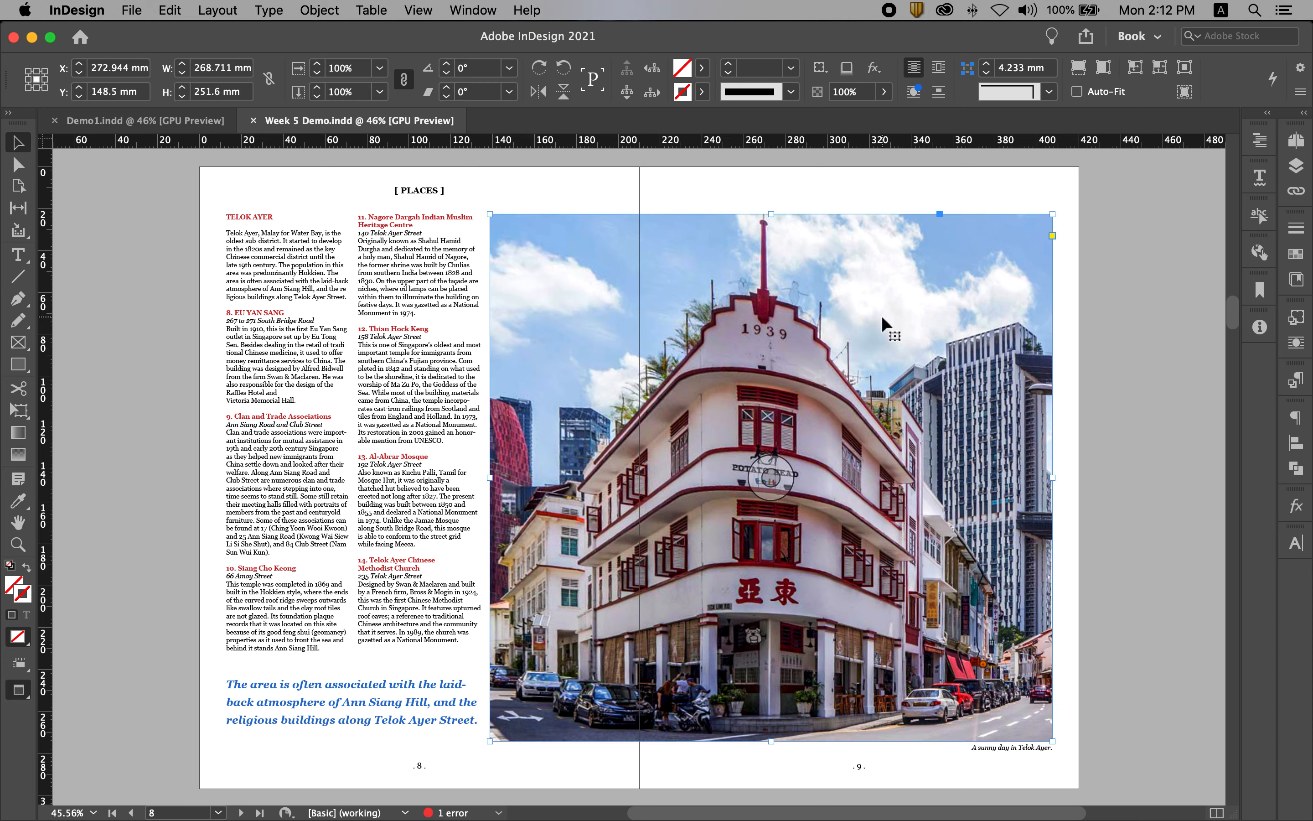
right_click(860, 280)
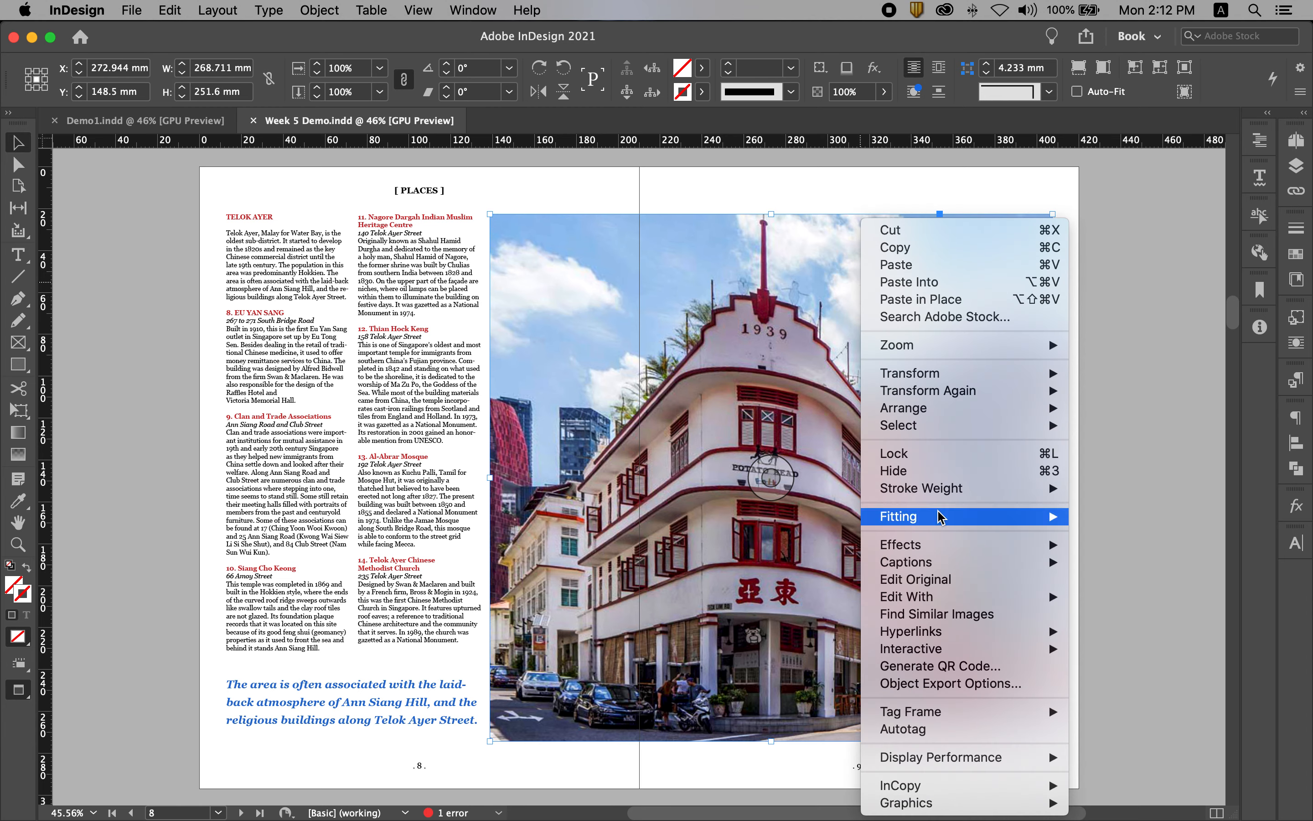
mouse_move(929, 596)
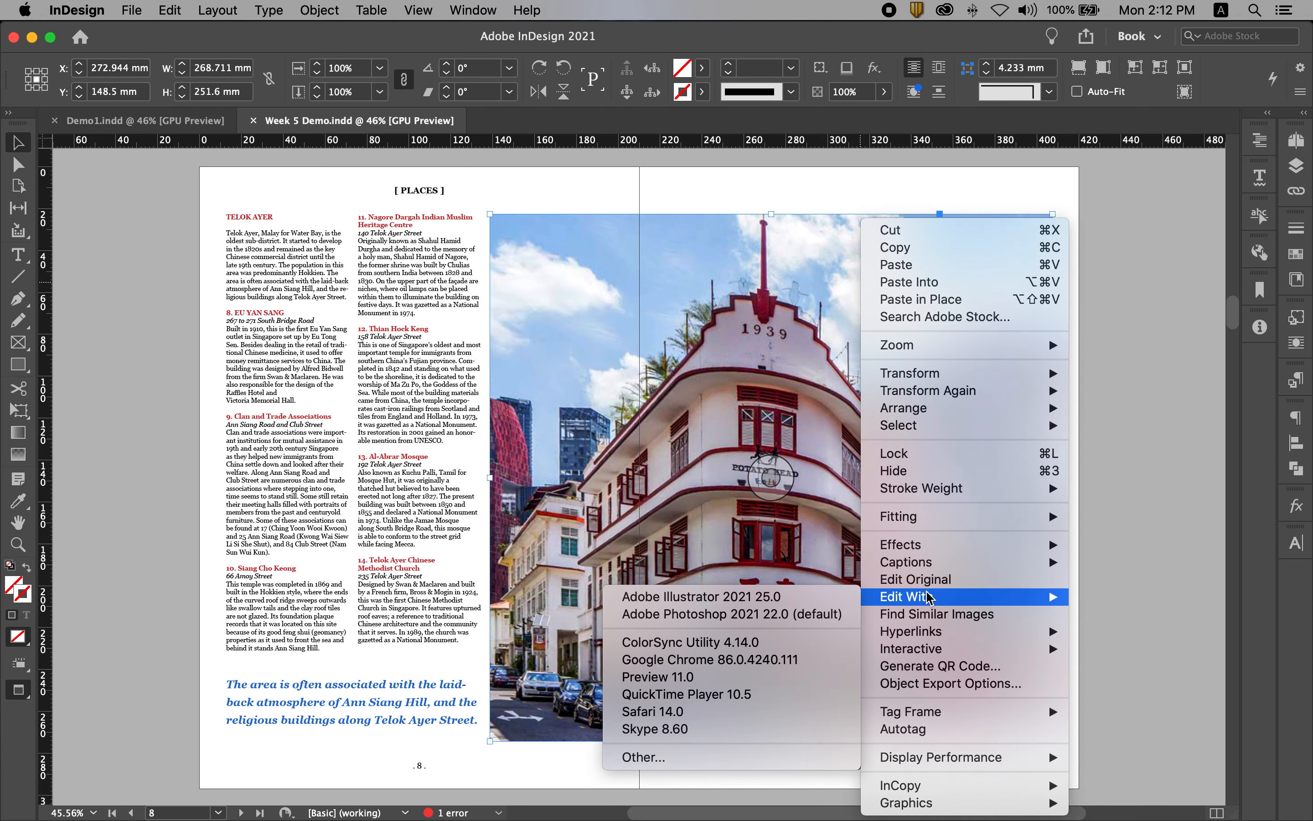
click(712, 615)
Convert Bukit Pasoh.jpg to CMYK Color mode, and save and close the image.
click(228, 9)
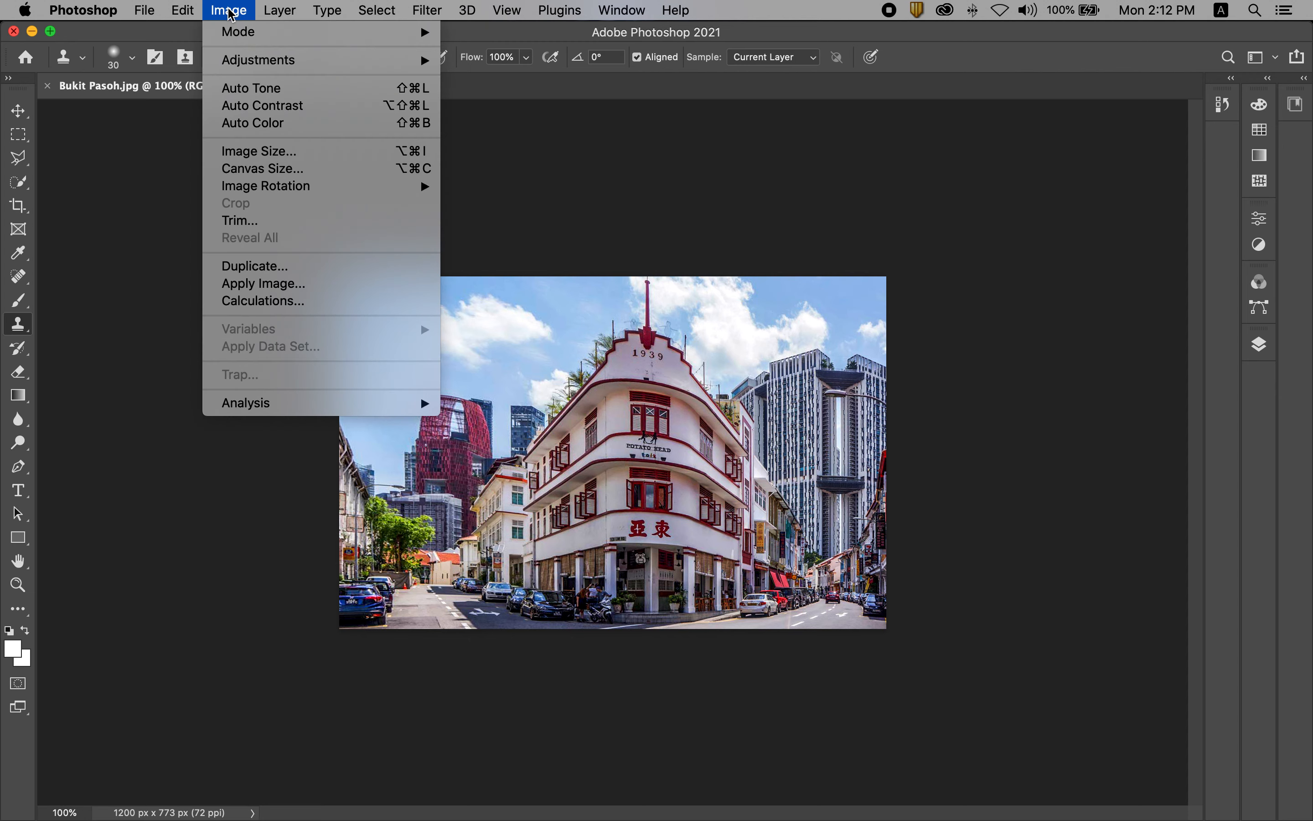
mouse_move(240, 32)
click(492, 123)
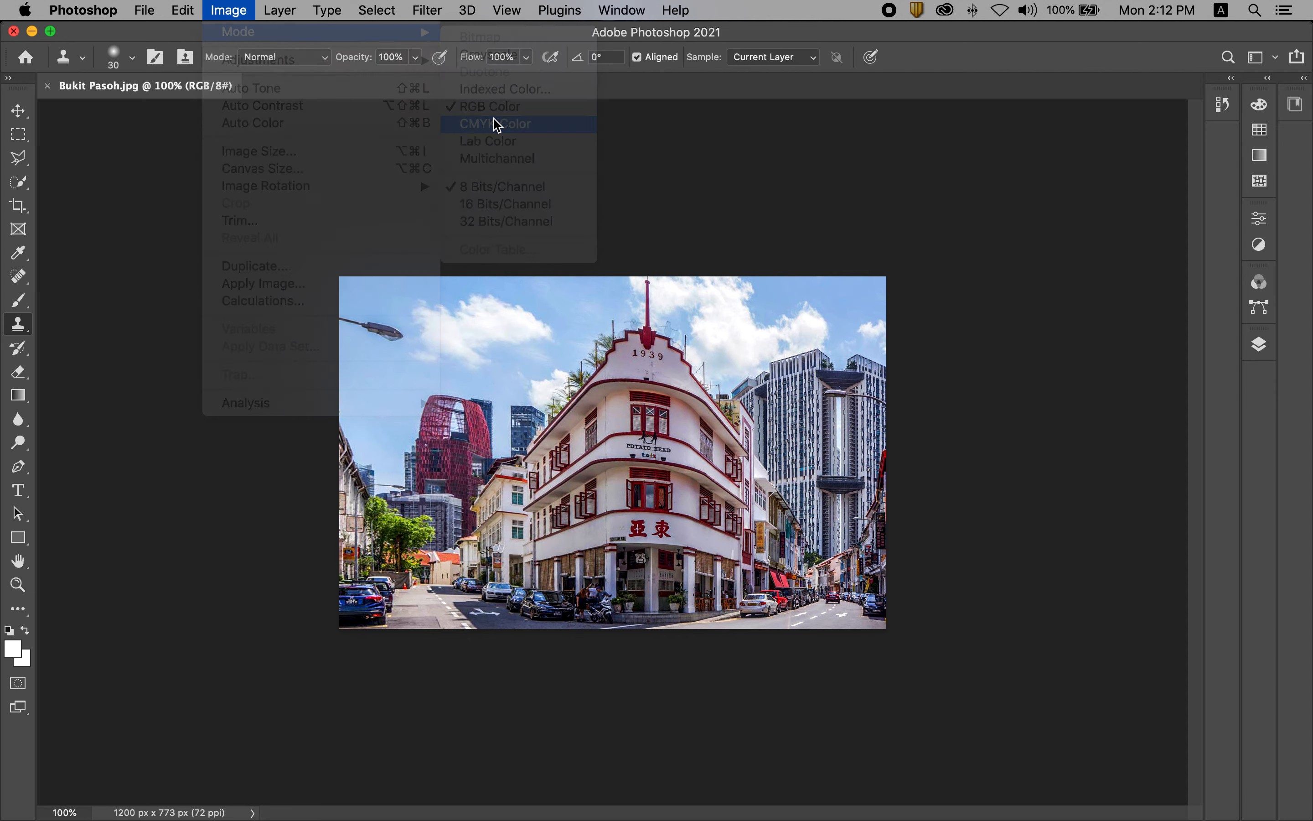
key(super+s)
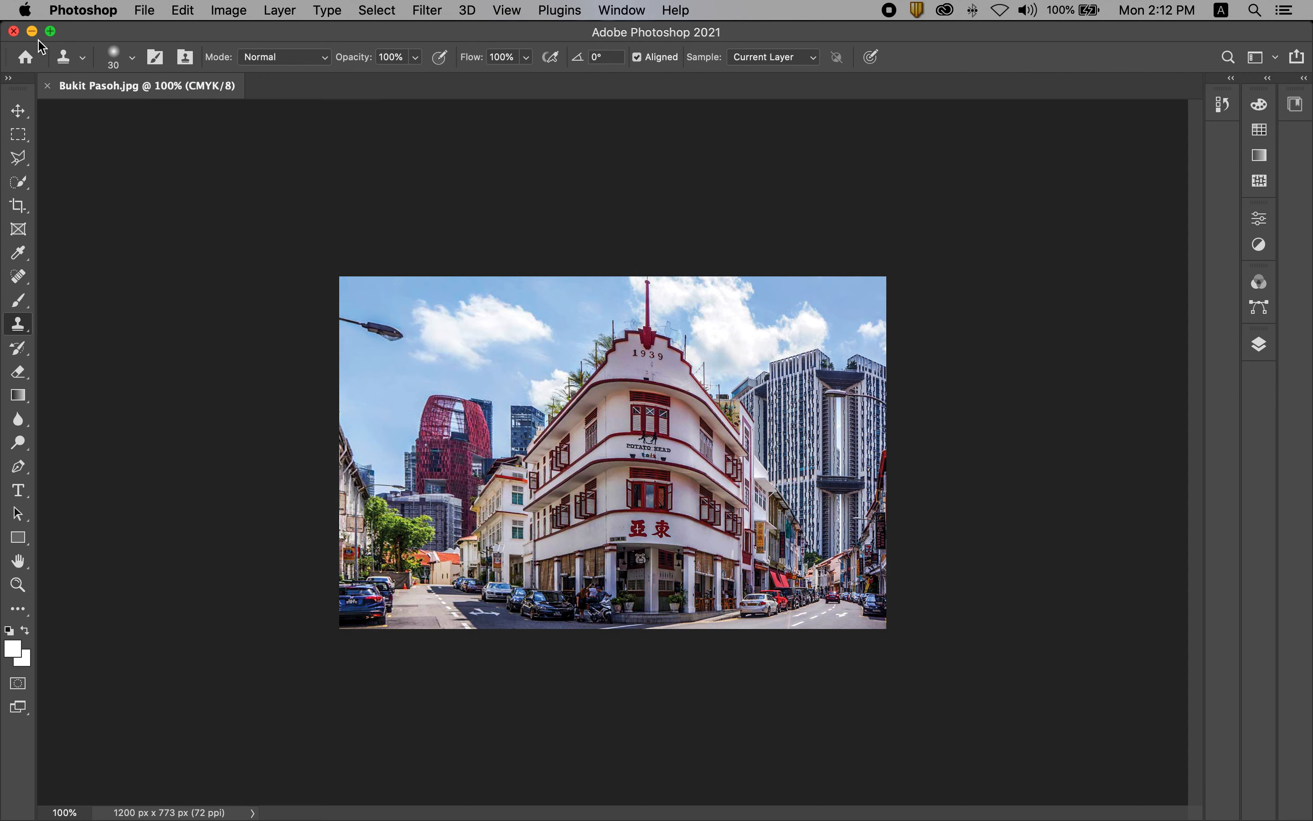
click(13, 31)
Back in InDesign, deselect the photo on spread 8–9 and show the guides and frame edges again.
click(1154, 384)
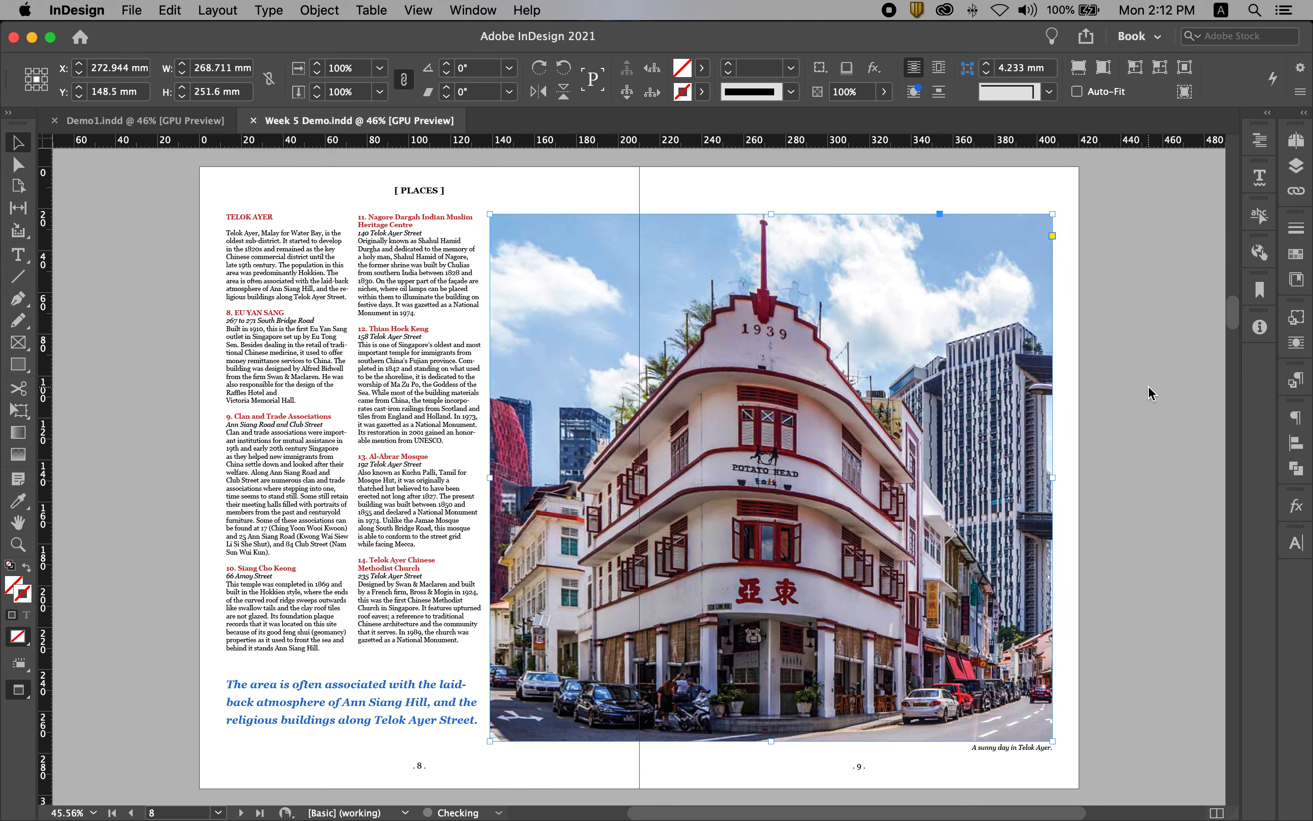
click(1151, 386)
key(w)
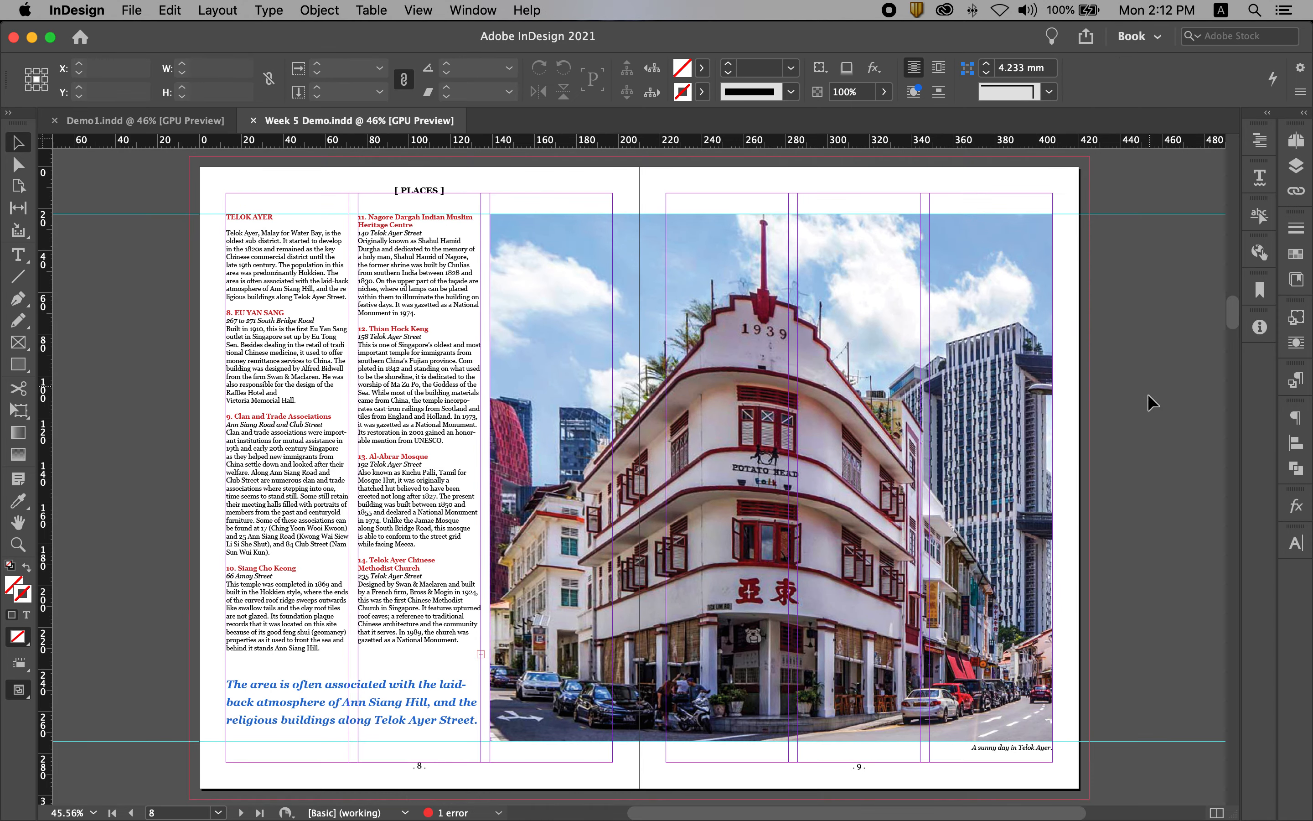